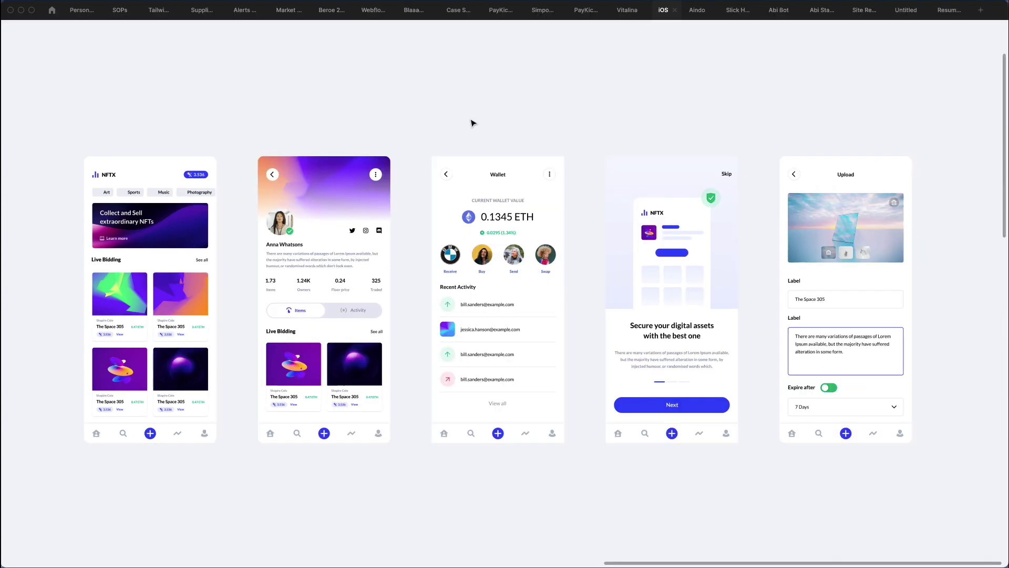
# - Duplicate the Upload screen frame and place the copy beside the original on the canvas
pyautogui.hotkey('ctrl', '\\')
pyautogui.hscroll(10, 472, 123)
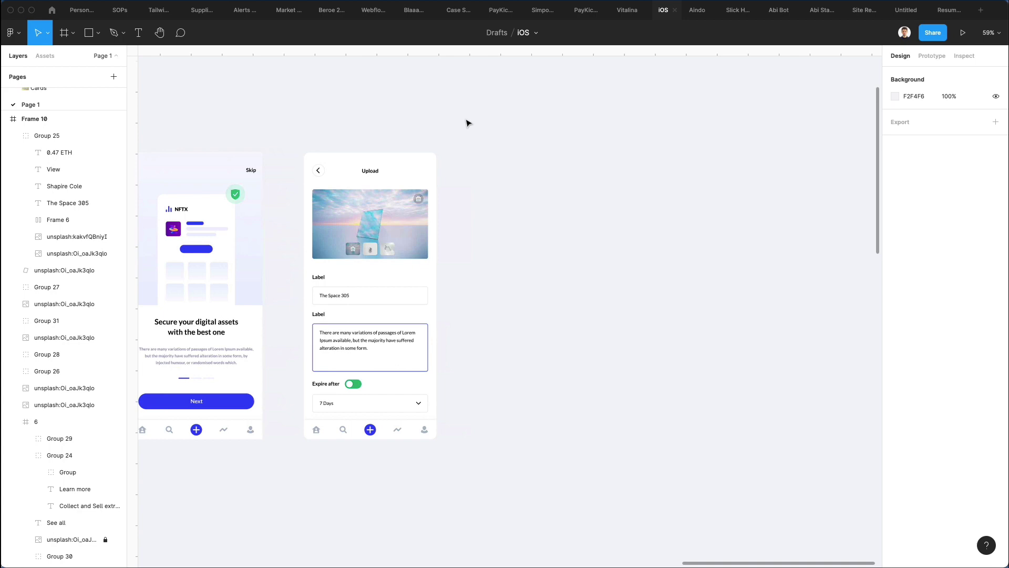
pyautogui.click(305, 153)
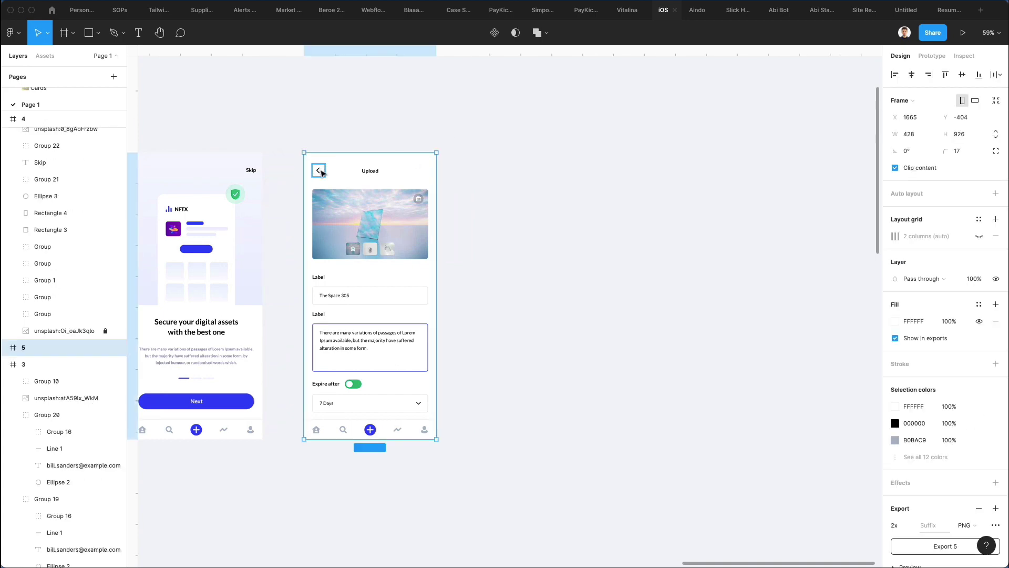
pyautogui.moveTo(319, 170); pyautogui.dragTo(505, 180)
pyautogui.click(552, 112)
# - Delete the image, labels, fields, toggle and dropdown from the duplicated Upload screen
pyautogui.scroll(5, 555, 259)
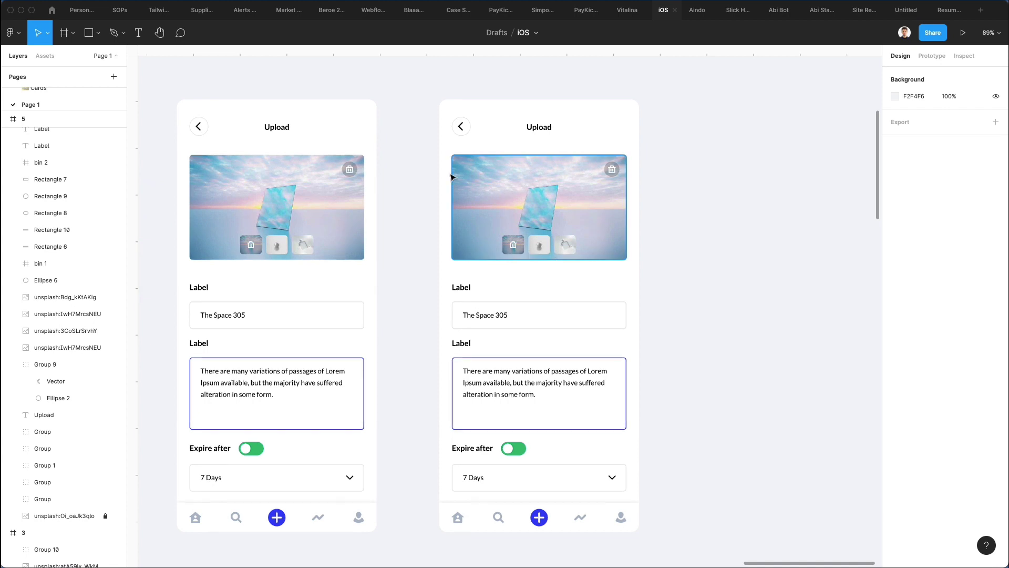
pyautogui.moveTo(521, 288); pyautogui.dragTo(636, 484)
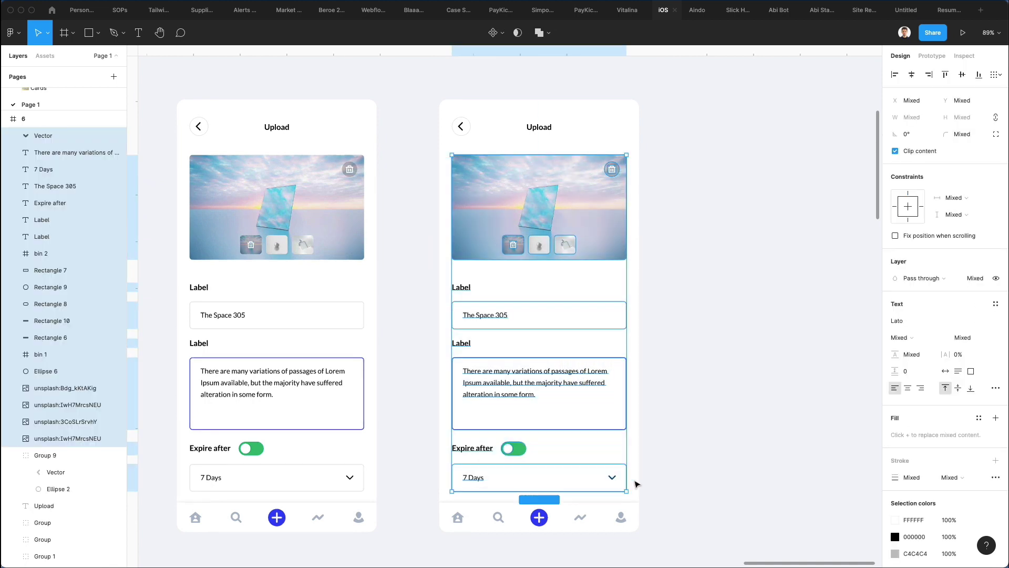
pyautogui.press('Delete')
# - Delete the plus button, the other navigation icons and the locked navigation bar background from the duplicated screen
pyautogui.moveTo(421, 439); pyautogui.dragTo(647, 514)
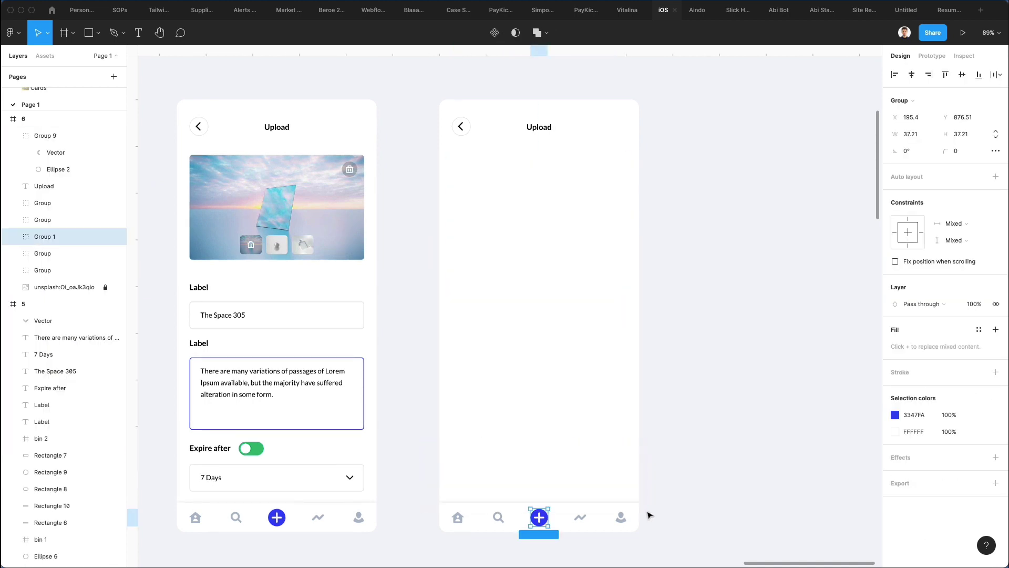
pyautogui.press('Delete')
pyautogui.moveTo(387, 483); pyautogui.dragTo(631, 538)
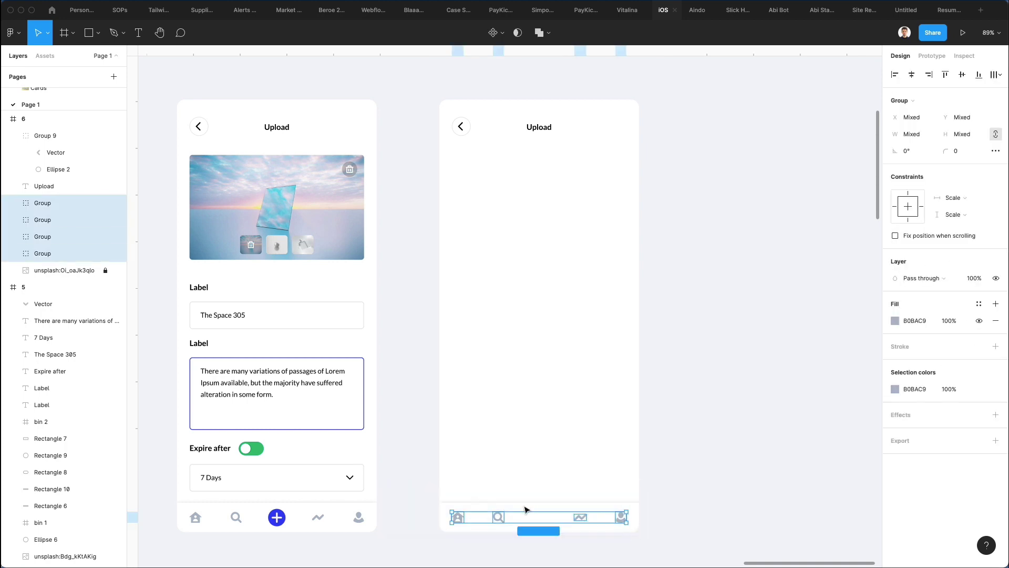
pyautogui.rightClick(526, 512)
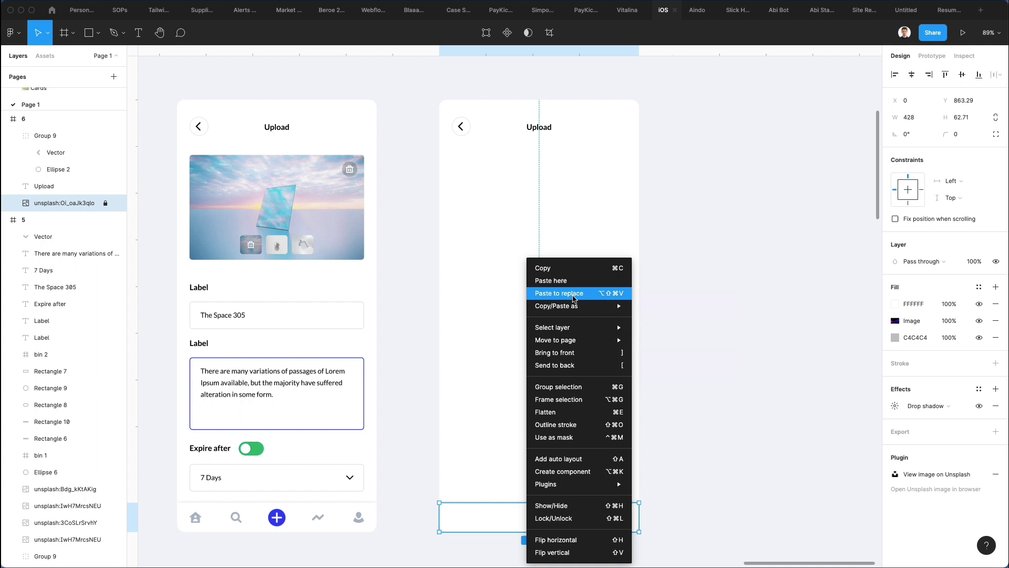
pyautogui.moveTo(573, 327)
pyautogui.click(675, 340)
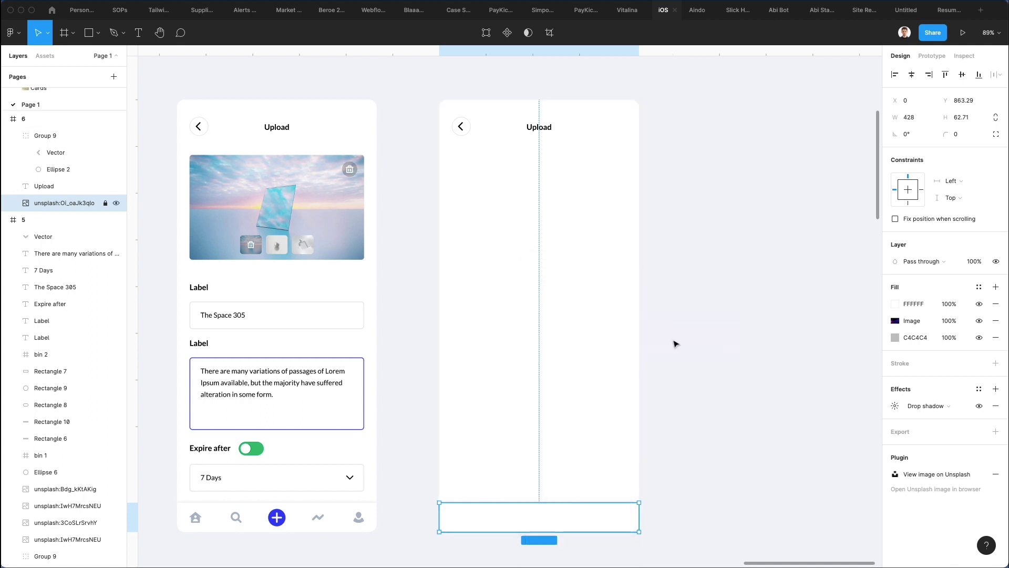
pyautogui.press('Delete')
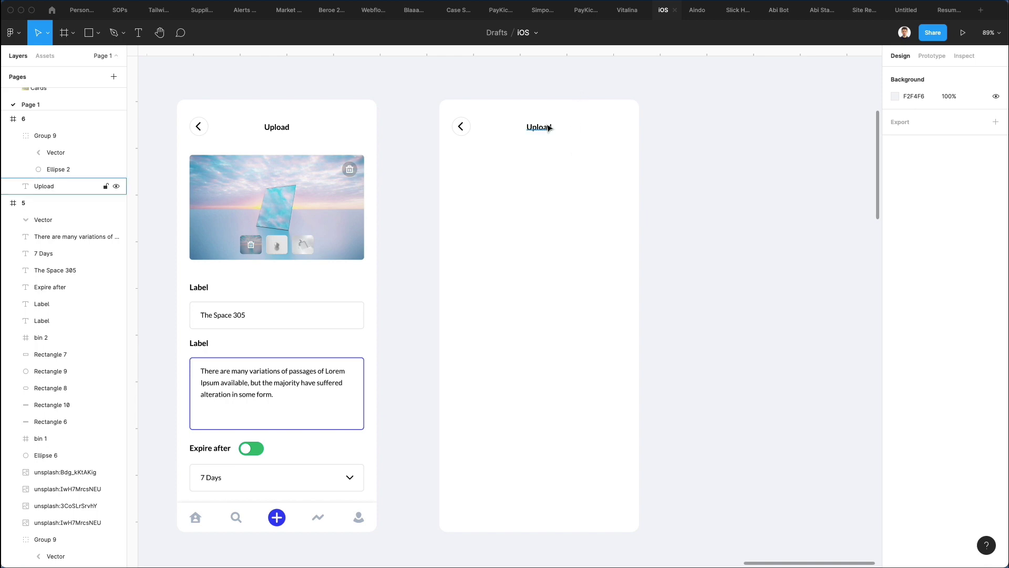
# - Copy the NFTX logo from the header of the home screen
pyautogui.hscroll(-3, 521, 145)
pyautogui.hscroll(-15, 521, 145)
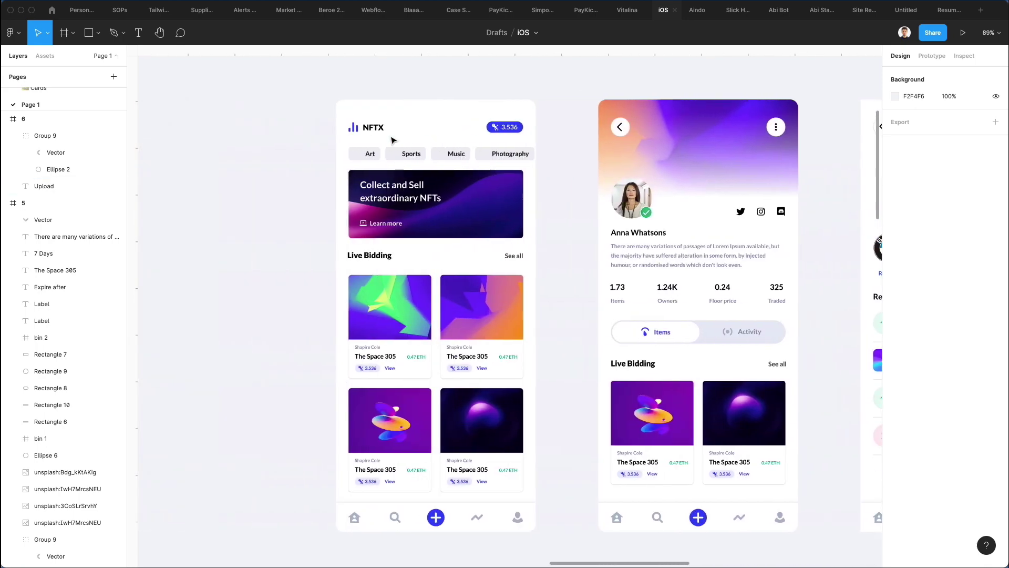
pyautogui.click(414, 127)
pyautogui.hscroll(15, 444, 142)
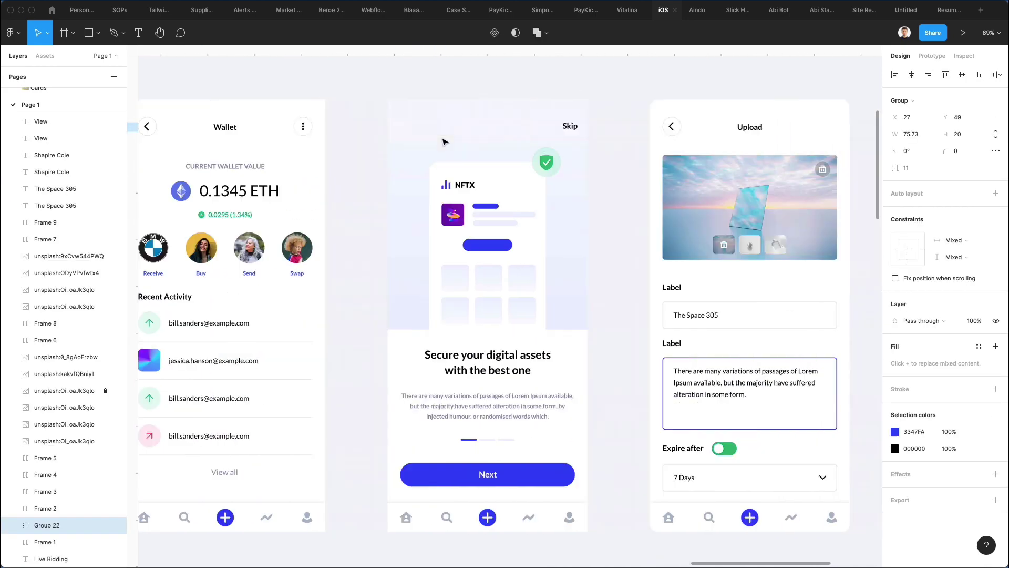
pyautogui.hscroll(-6, 444, 142)
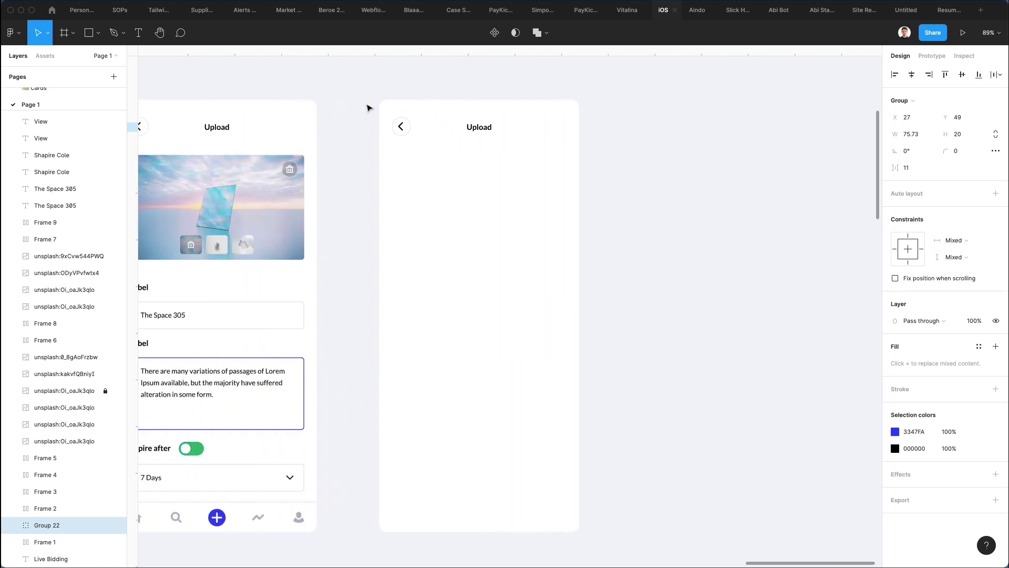
# - Move the back button and Upload title down together to free the new screen's header area
pyautogui.moveTo(377, 113); pyautogui.dragTo(486, 137)
pyautogui.hotkey('shift', 'Down')
pyautogui.hotkey('shift', 'Down')
pyautogui.hotkey('shift', 'Down')
pyautogui.hotkey('shift', 'Down')
pyautogui.hotkey('shift', 'Down')
pyautogui.hotkey('shift', 'Down')
pyautogui.hotkey('shift', 'Down')
pyautogui.hotkey('shift', 'Down')
pyautogui.hotkey('shift', 'Down')
pyautogui.hotkey('shift', 'Down')
pyautogui.hotkey('shift', 'Down')
pyautogui.hotkey('shift', 'Down')
pyautogui.hotkey('shift', 'Down')
pyautogui.hotkey('shift', 'Down')
pyautogui.hotkey('shift', 'Down')
pyautogui.hotkey('shift', 'Down')
pyautogui.hotkey('shift', 'Down')
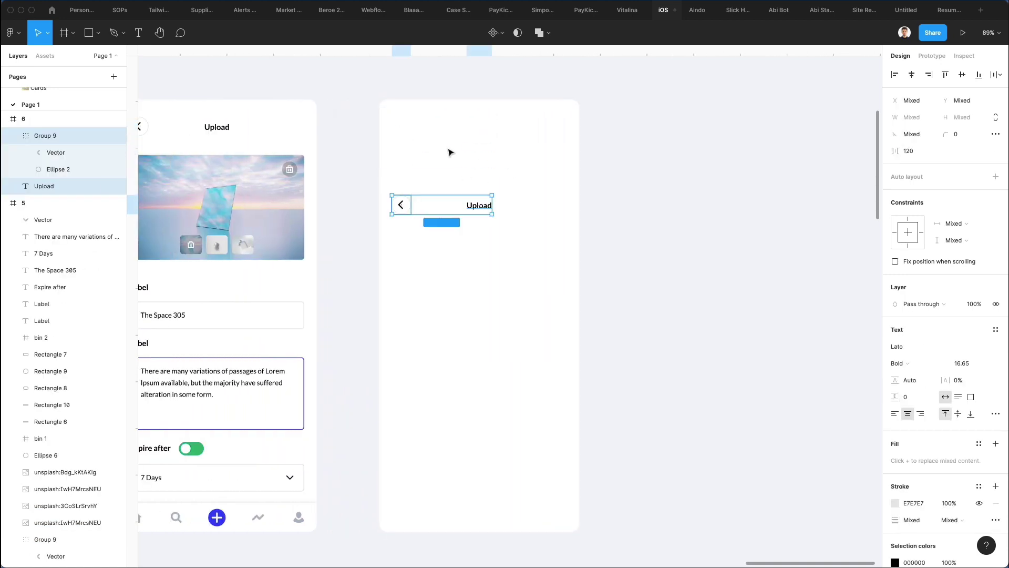
# - Paste the NFTX logo into the header of the new screen frame
pyautogui.click(392, 100)
pyautogui.click(384, 100)
pyautogui.press('super+v')
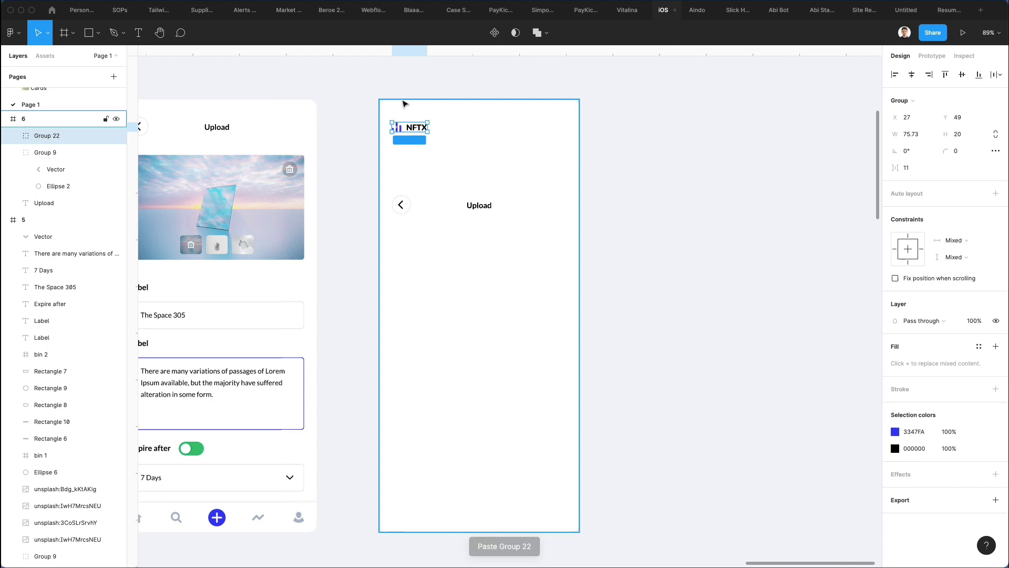
pyautogui.click(469, 134)
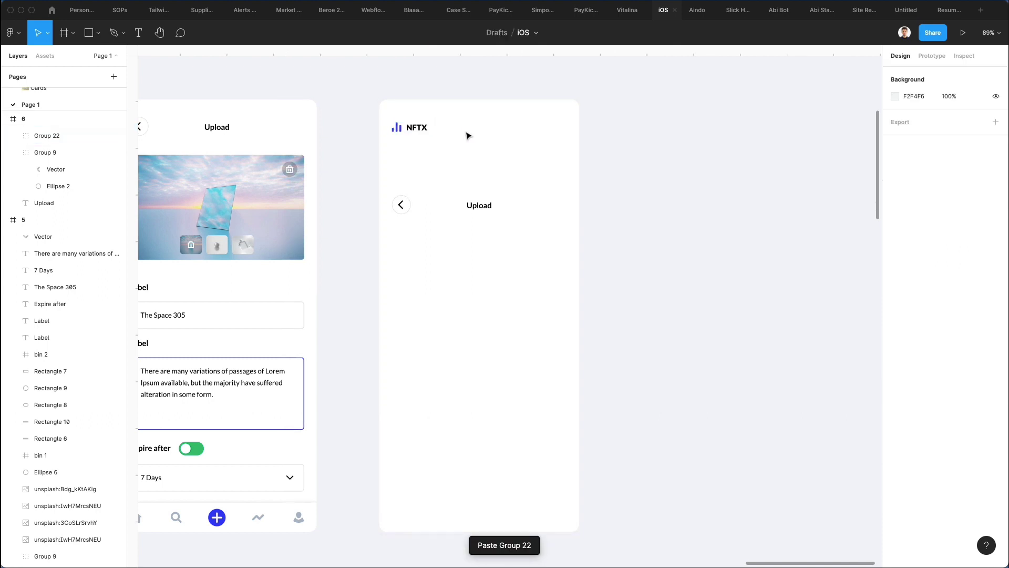
# - Copy the Label heading and its "The Space 305" input field from the Upload screen into the new screen
pyautogui.hscroll(-4, 410, 201)
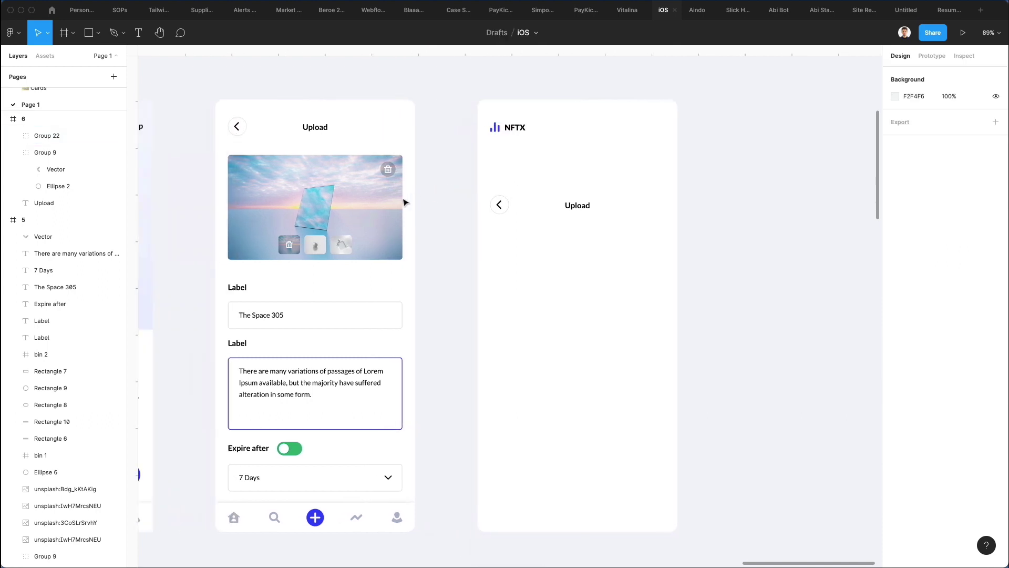
pyautogui.click(266, 315)
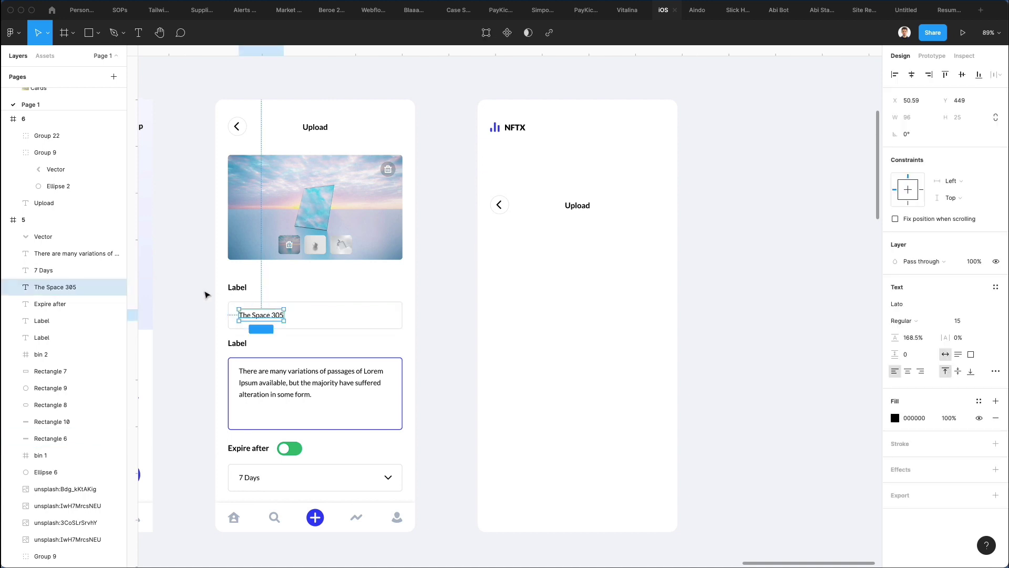
pyautogui.moveTo(213, 279); pyautogui.dragTo(524, 267)
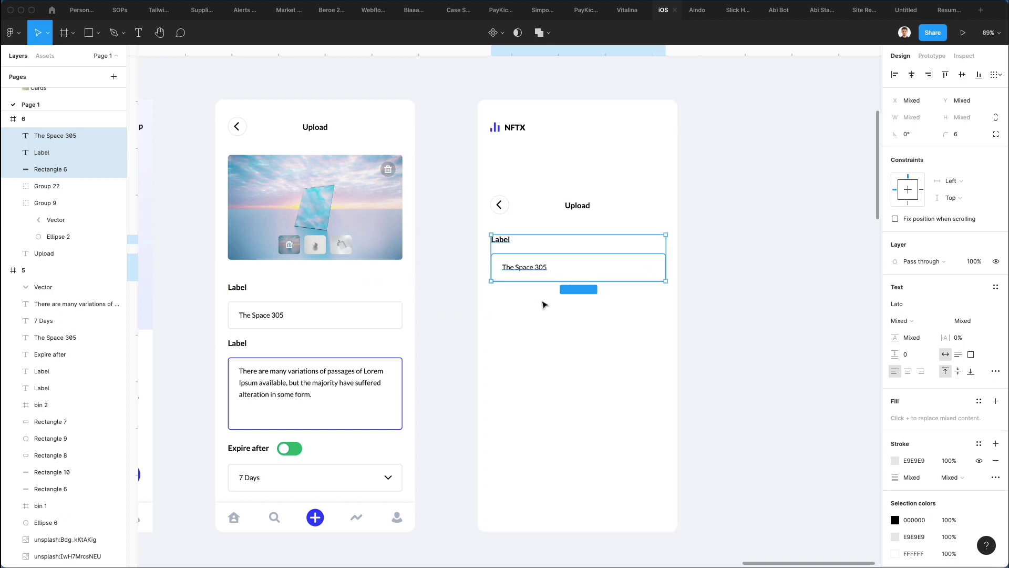
pyautogui.click(544, 305)
# - Examine the copied label, input box and field text up close, including their alignment
pyautogui.scroll(5, 564, 288)
pyautogui.hscroll(4, 561, 289)
pyautogui.scroll(3, 526, 284)
pyautogui.hscroll(-5, 526, 284)
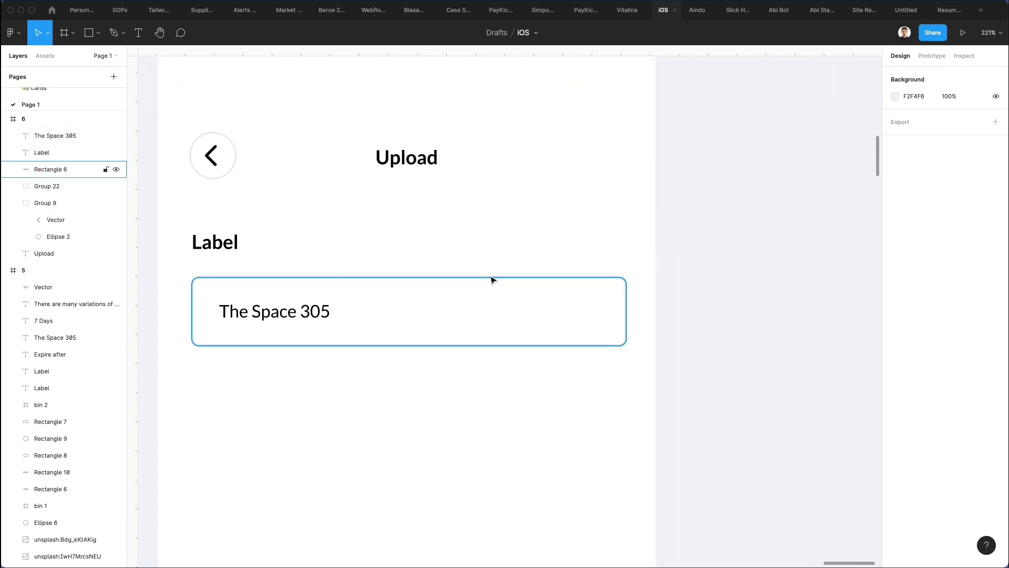
pyautogui.click(266, 242)
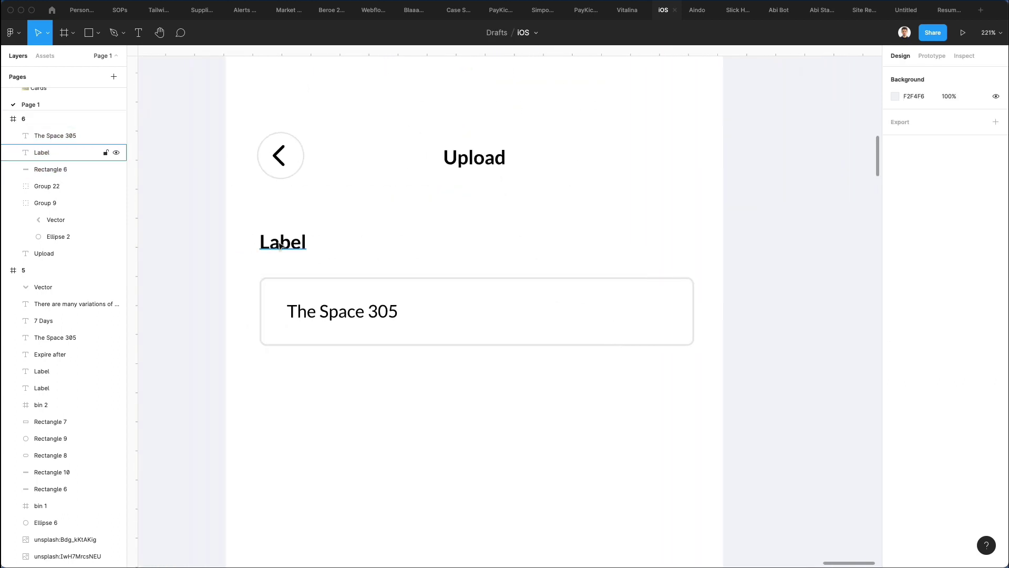
pyautogui.click(313, 282)
pyautogui.hscroll(-1, 295, 279)
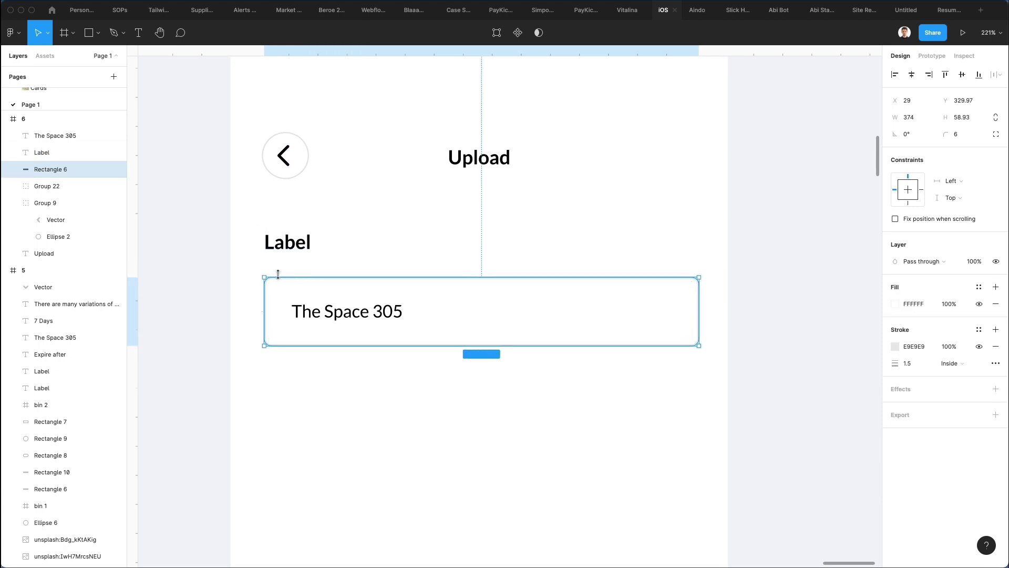
pyautogui.click(358, 216)
pyautogui.moveTo(246, 215); pyautogui.dragTo(387, 364)
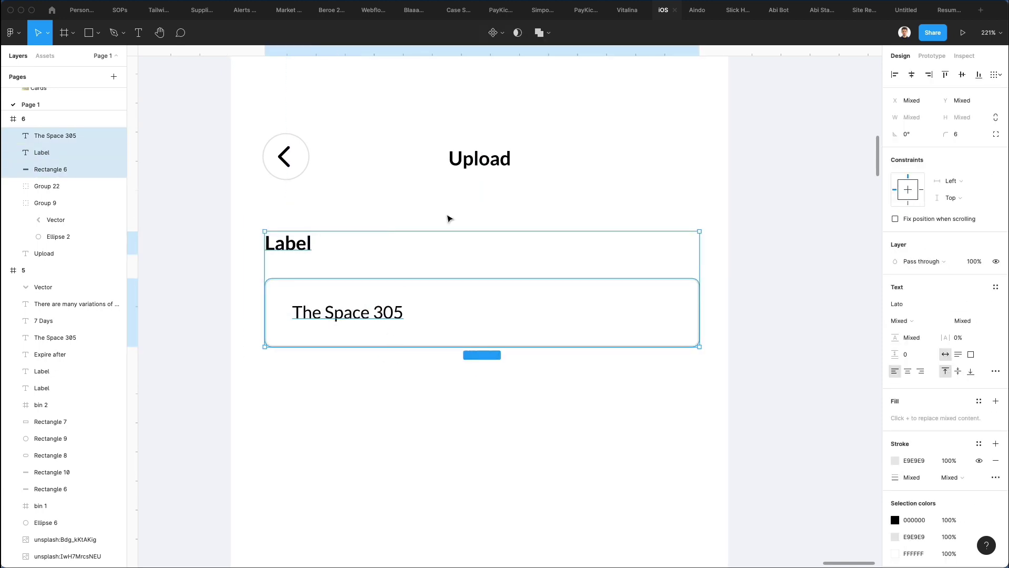
# - Delete the back button and Upload title from the new screen
pyautogui.click(447, 216)
pyautogui.moveTo(264, 137); pyautogui.dragTo(518, 225)
pyautogui.press('Delete')
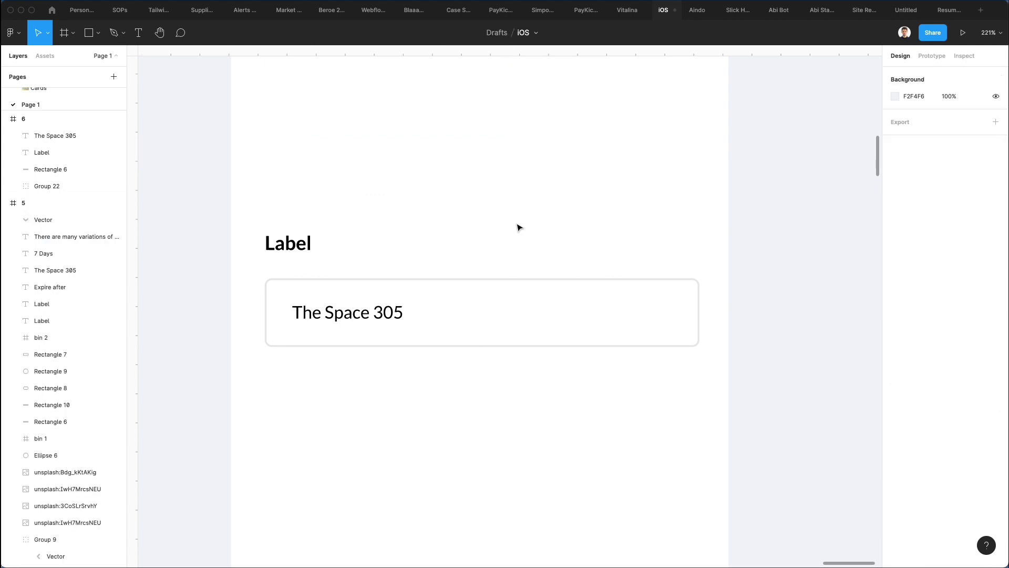
# - Move the label and input field up beneath the NFTX logo and nudge them left to align at X 27
pyautogui.scroll(-2, 518, 226)
pyautogui.scroll(3, 498, 231)
pyautogui.moveTo(283, 236); pyautogui.dragTo(399, 361)
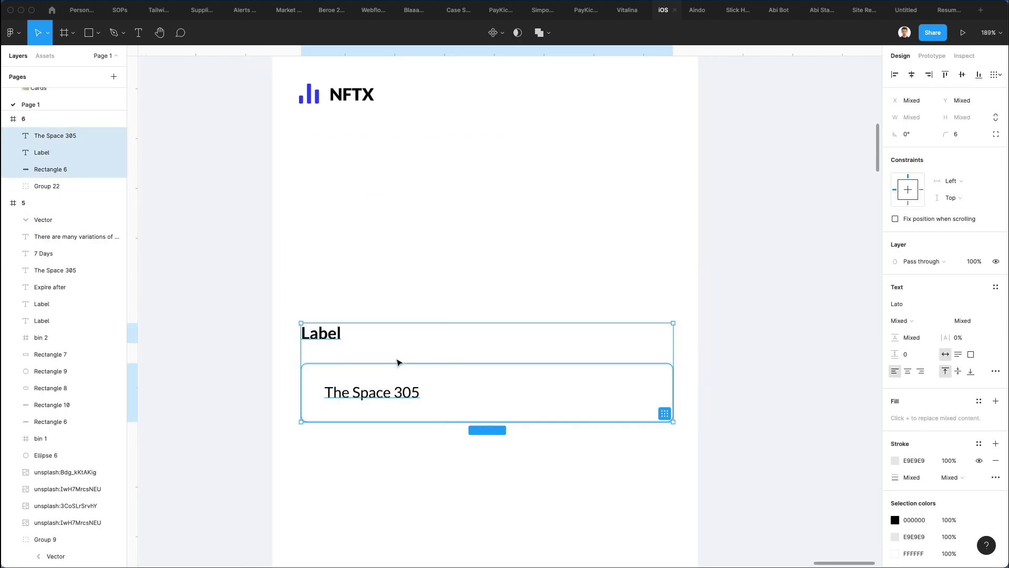
pyautogui.scroll(-3, 397, 316)
pyautogui.moveTo(392, 261); pyautogui.dragTo(394, 212)
pyautogui.press('Left')
pyautogui.press('Left')
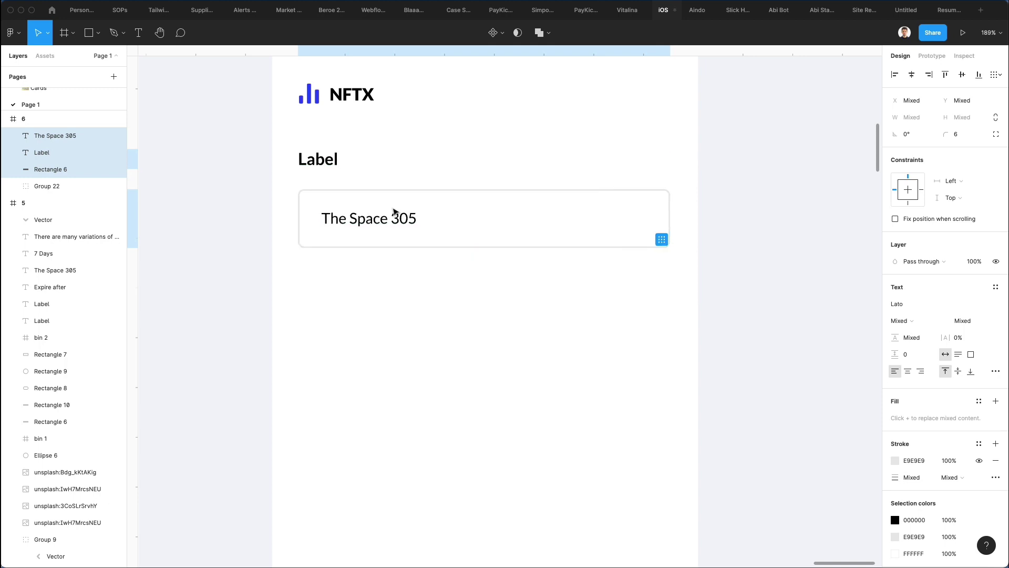
# - Show the two-column layout grid on the new screen frame
pyautogui.scroll(3, 363, 131)
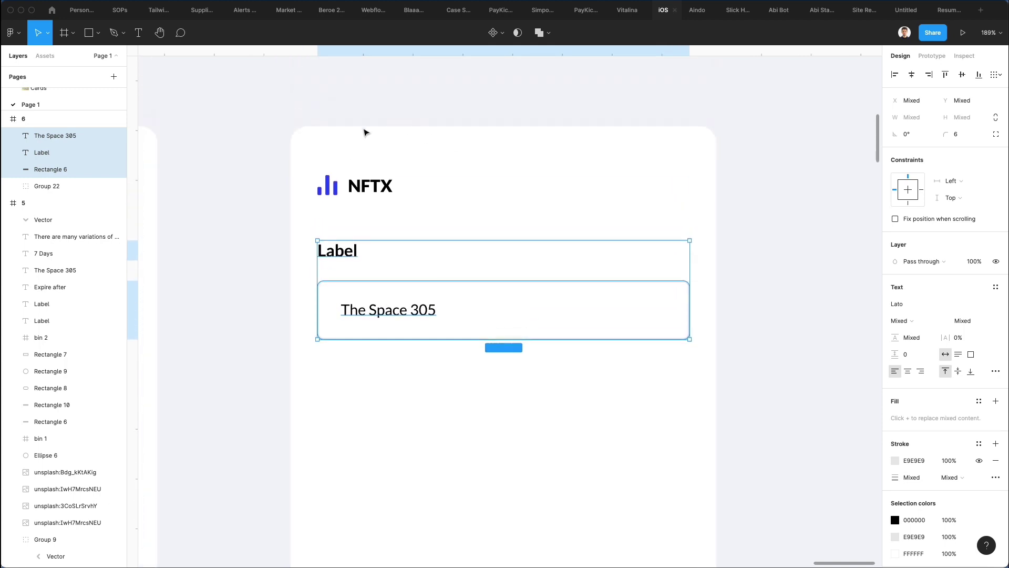
pyautogui.click(298, 131)
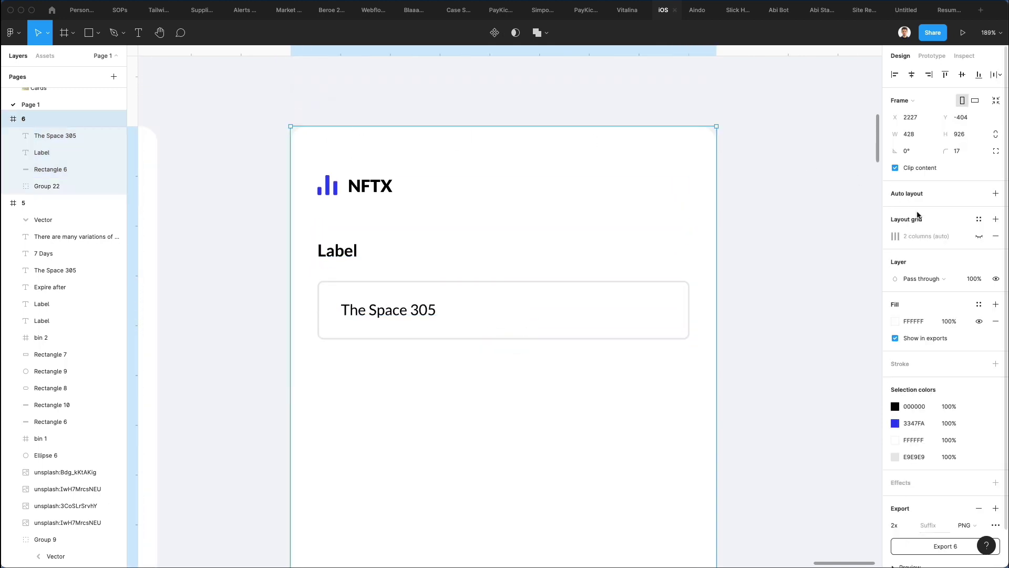
pyautogui.click(978, 237)
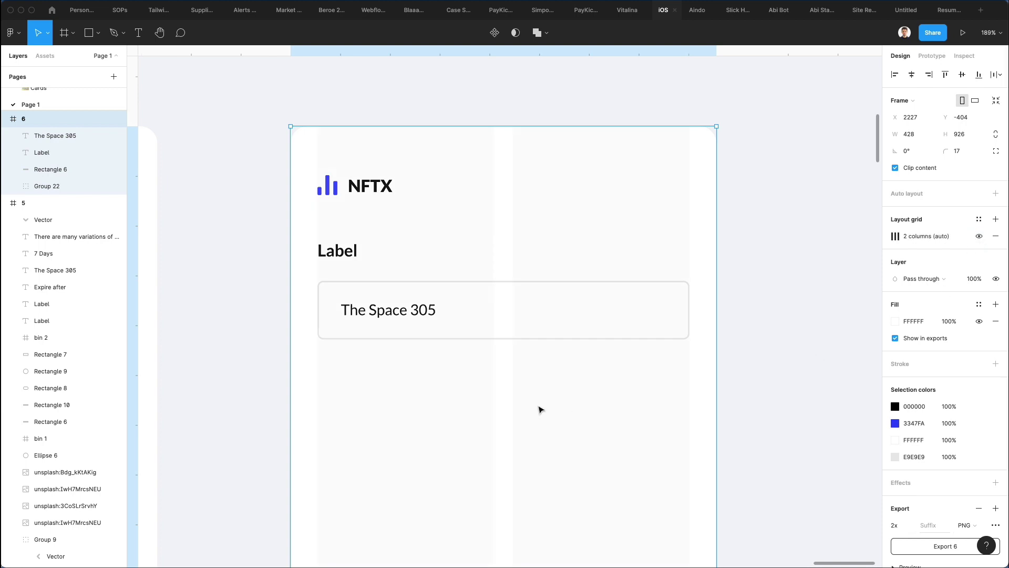
pyautogui.press('Escape')
# - Change the input field's label text to "Email"
pyautogui.scroll(-2, 540, 389)
pyautogui.keyDown('ctrl'); pyautogui.scroll(-1, 540, 374); pyautogui.keyUp('ctrl')
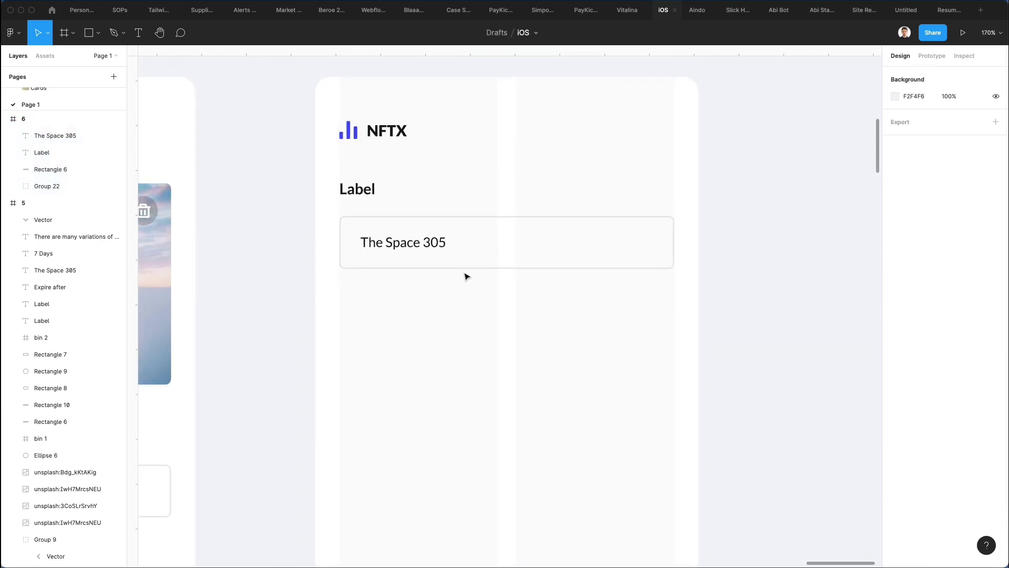
pyautogui.scroll(-2, 482, 301)
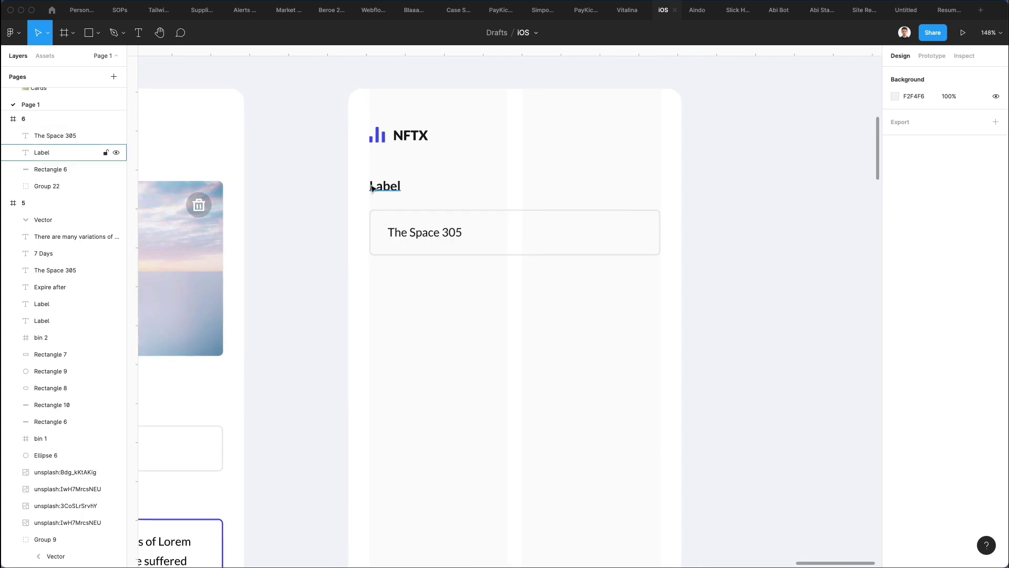
pyautogui.click(384, 186)
pyautogui.press('Return')
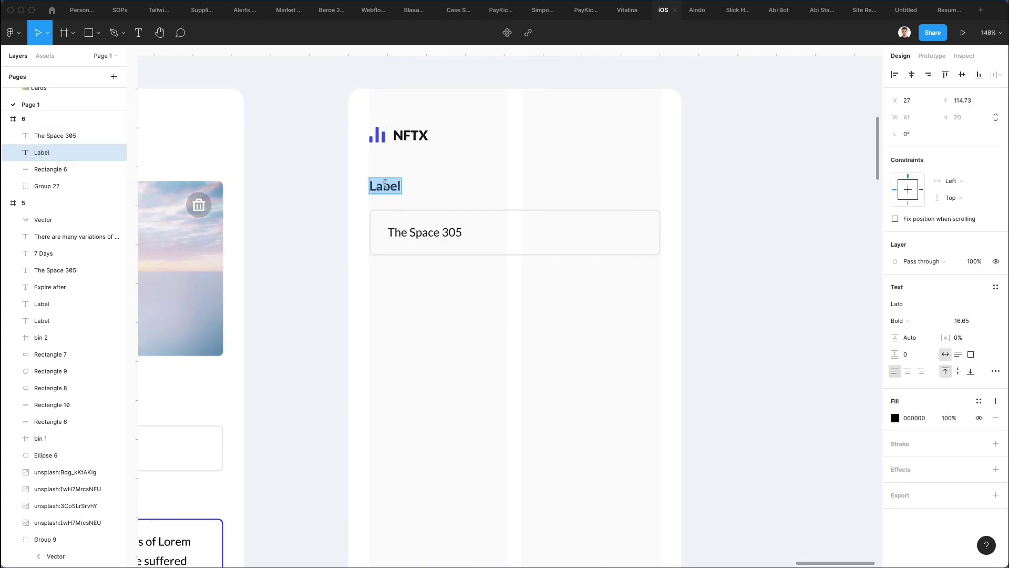
pyautogui.write('Email')
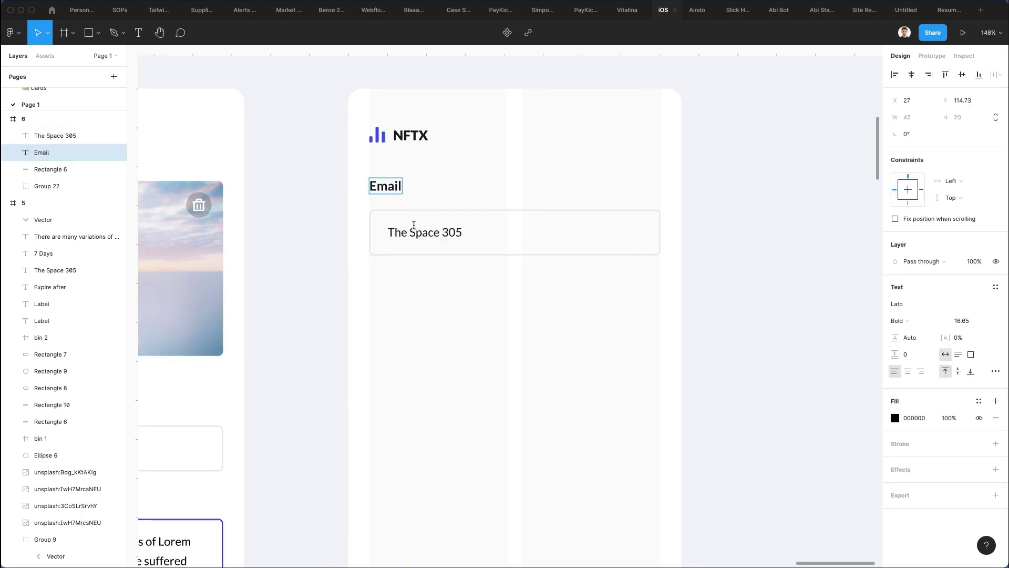
# - Replace the email field's text with a sample first name and shift it right to about X 78
pyautogui.click(414, 227)
pyautogui.press('Return')
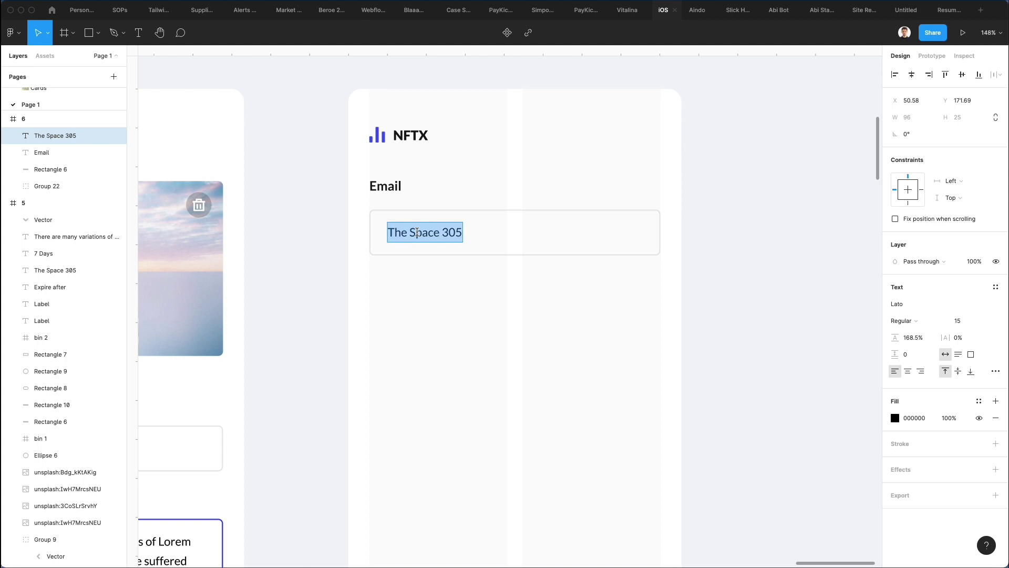
pyautogui.write('pierluig')
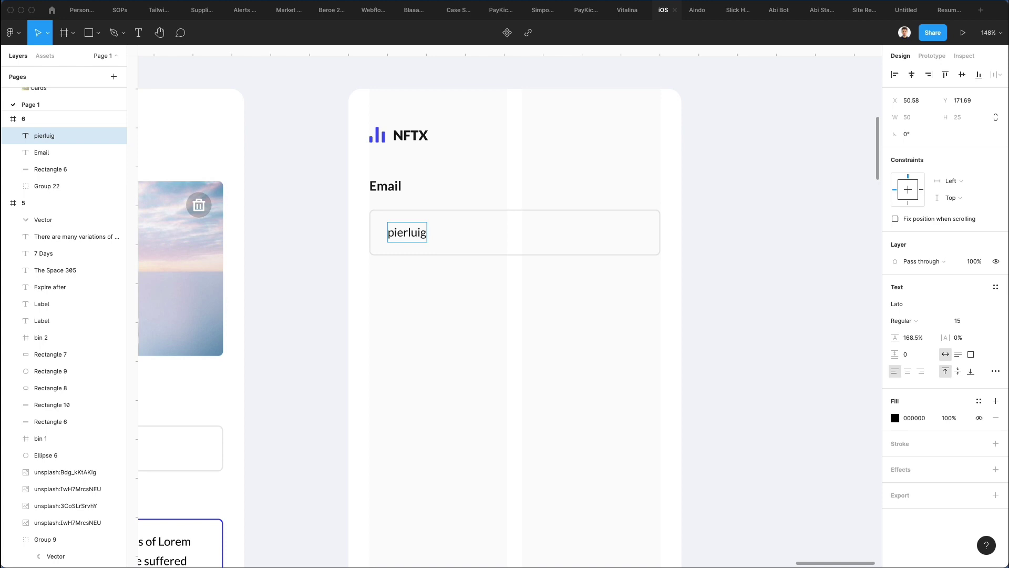
pyautogui.moveTo(410, 233); pyautogui.dragTo(432, 234)
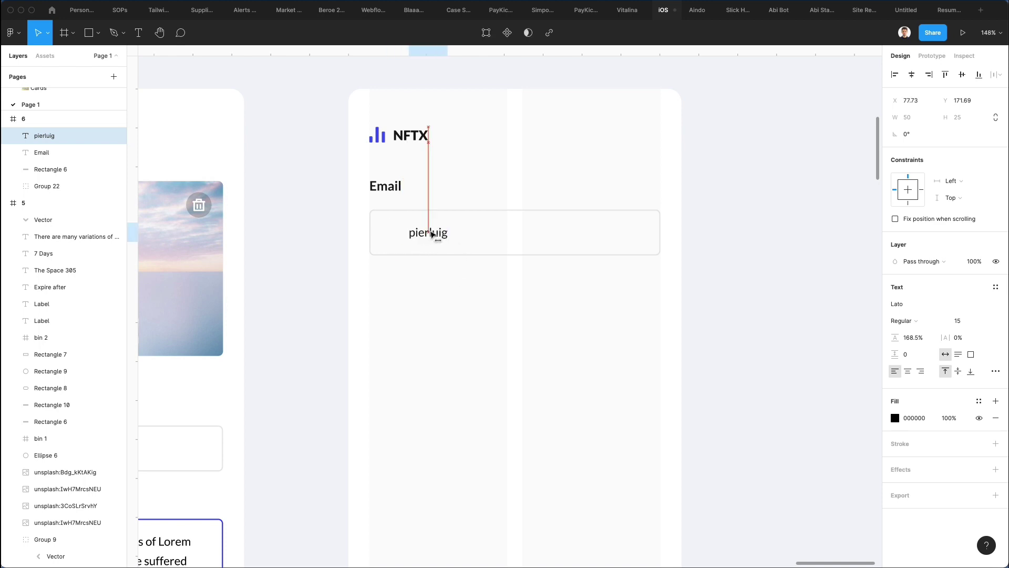
# - Switch to Nucleo, search the glyph icons for "email" and set the icon color to light grey #c6c6c6
pyautogui.click(446, 322)
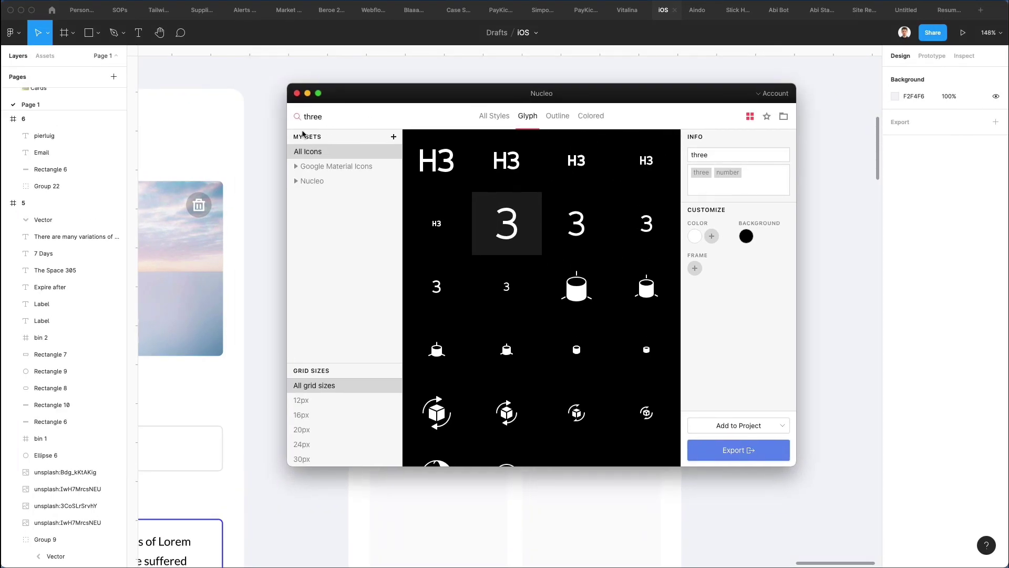
pyautogui.doubleClick(316, 118)
pyautogui.write('email')
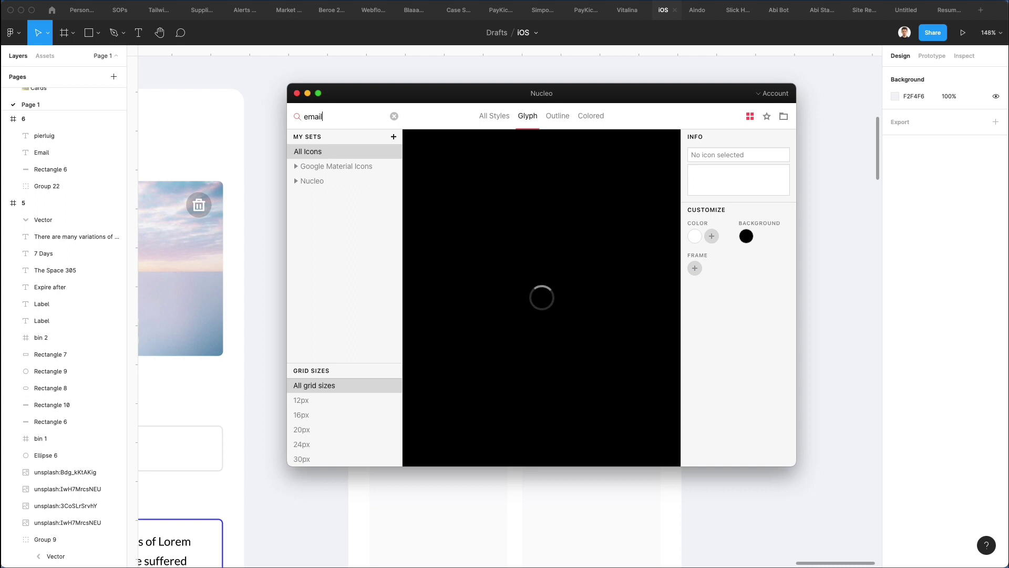
pyautogui.click(695, 239)
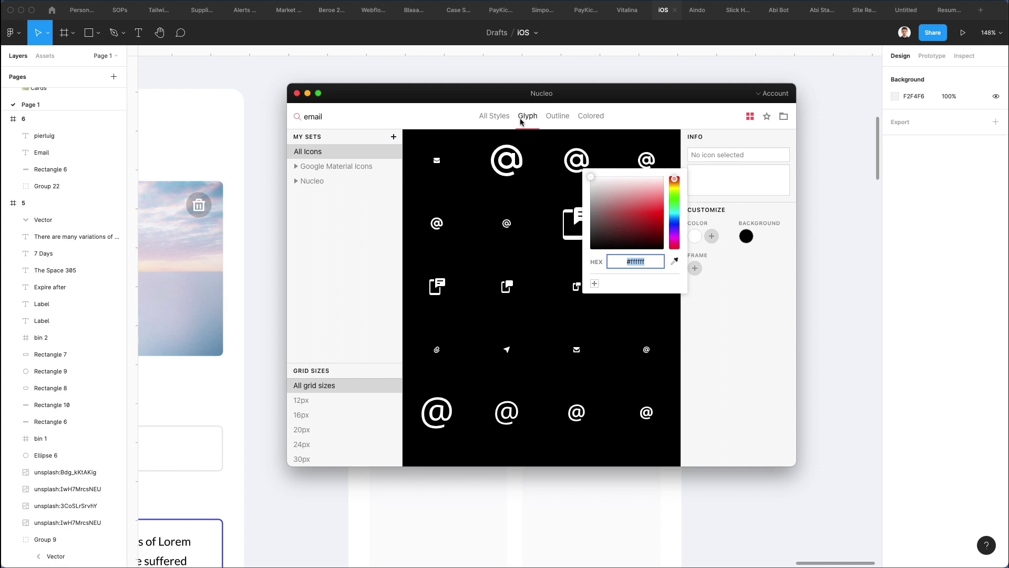
pyautogui.moveTo(612, 205); pyautogui.dragTo(574, 195)
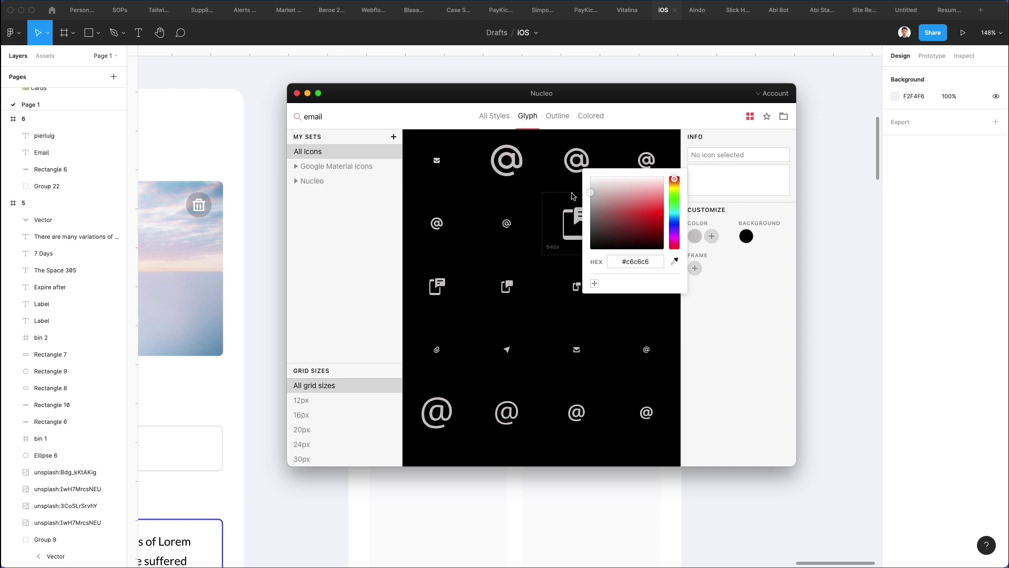
pyautogui.click(573, 196)
# - Move the Nucleo window off the email field and place the 12px envelope icon in the field, before the sample text
pyautogui.moveTo(427, 97); pyautogui.dragTo(613, 112)
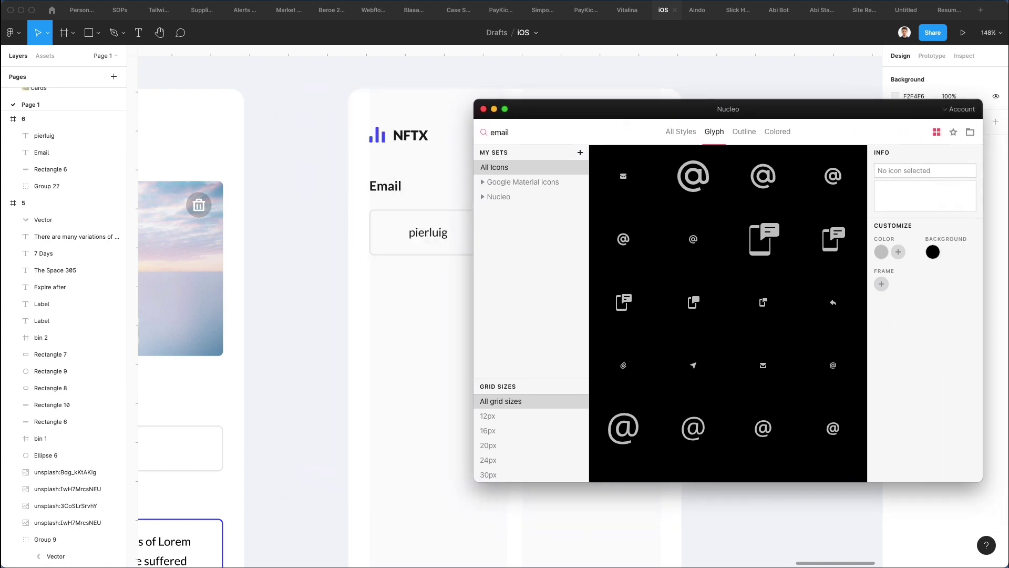
pyautogui.click(750, 0)
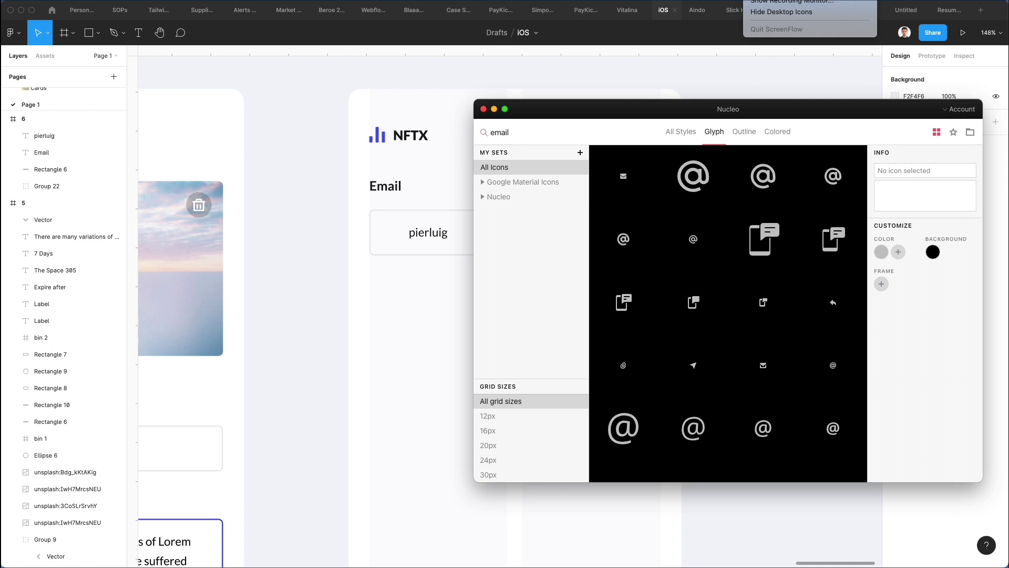
pyautogui.moveTo(584, 107); pyautogui.dragTo(559, 98)
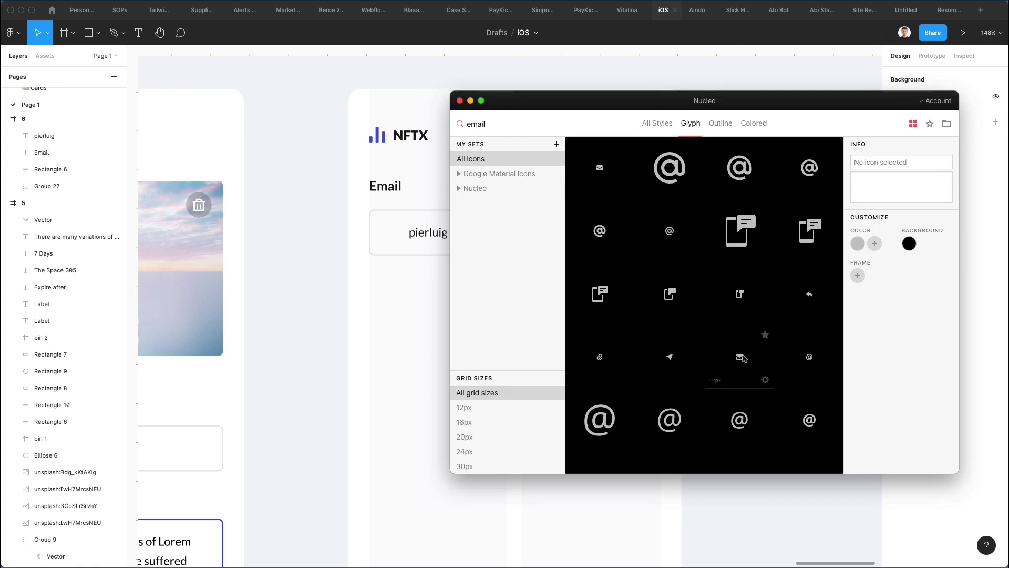
pyautogui.moveTo(736, 356); pyautogui.dragTo(392, 233)
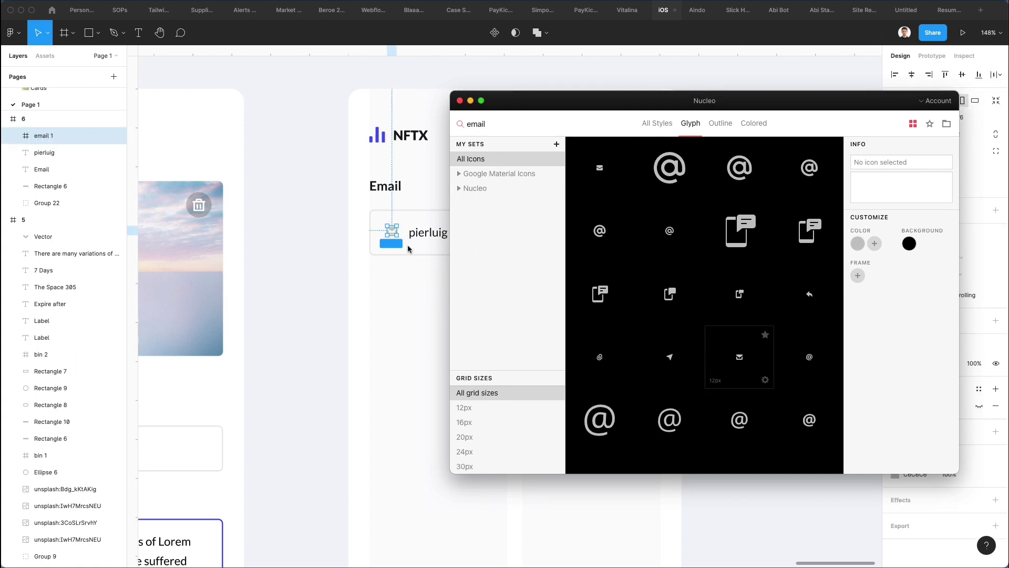
# - Ungroup the envelope icon's frame, scale the icon to about 21 × 18 and nudge it up 1 px
pyautogui.scroll(5, 388, 253)
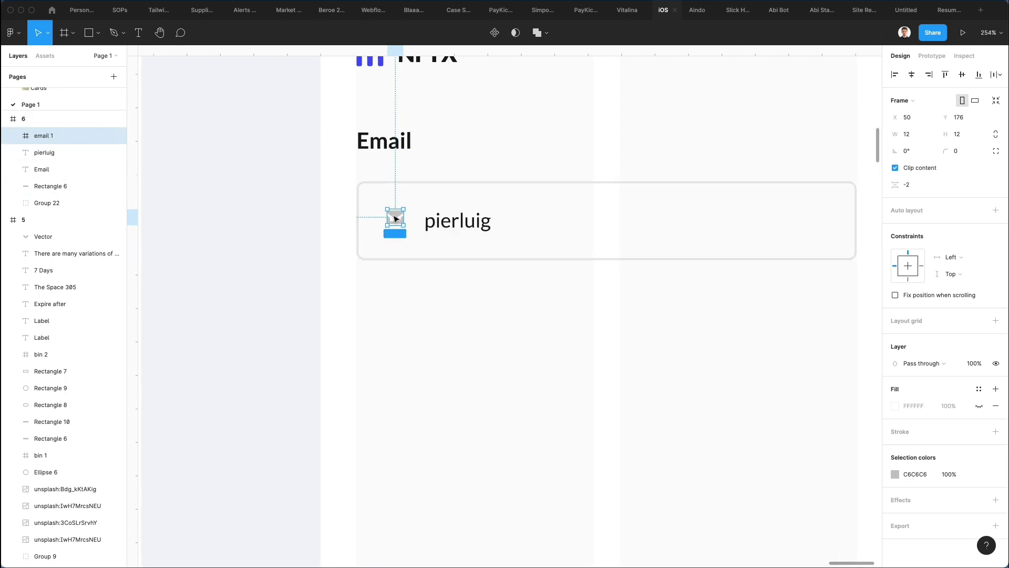
pyautogui.press('super+shift+g')
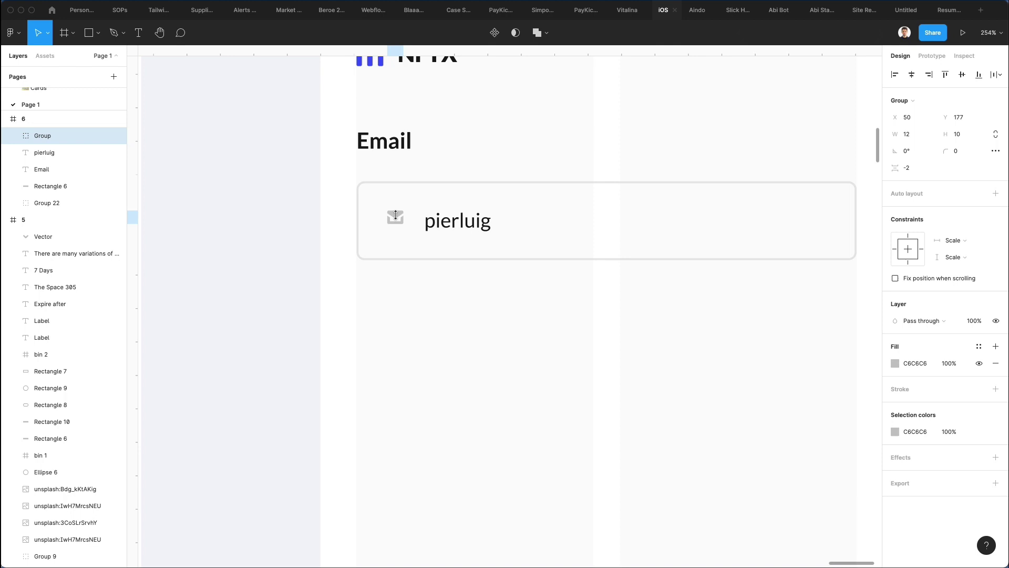
pyautogui.press('k')
pyautogui.moveTo(403, 212); pyautogui.dragTo(419, 199)
pyautogui.moveTo(407, 207)
pyautogui.mouseDown()
pyautogui.moveTo(399, 220)
pyautogui.moveTo(409, 217)
pyautogui.mouseUp()
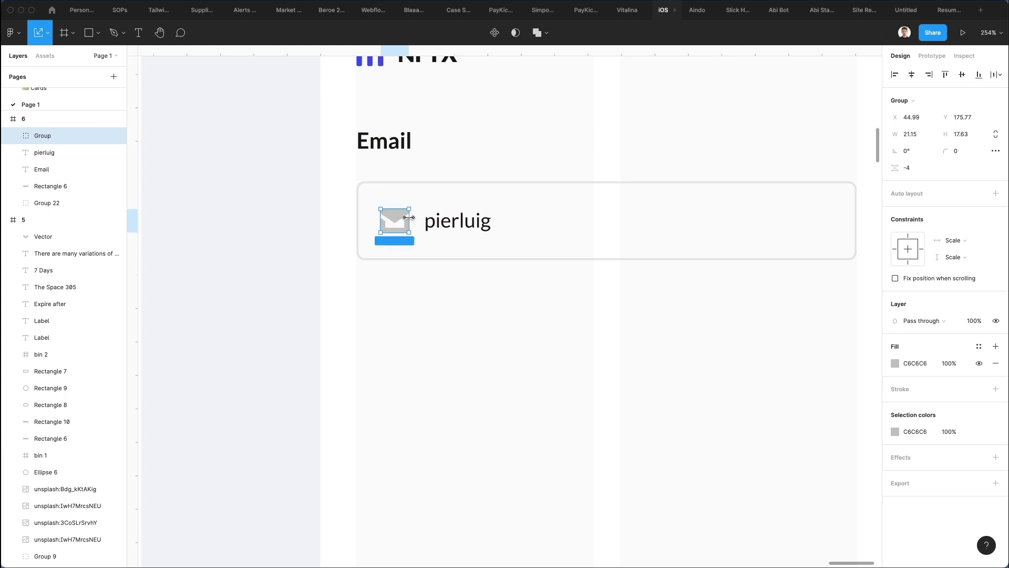
pyautogui.press('Up')
# - Nudge the email field's sample text up 1 px
pyautogui.click(446, 222)
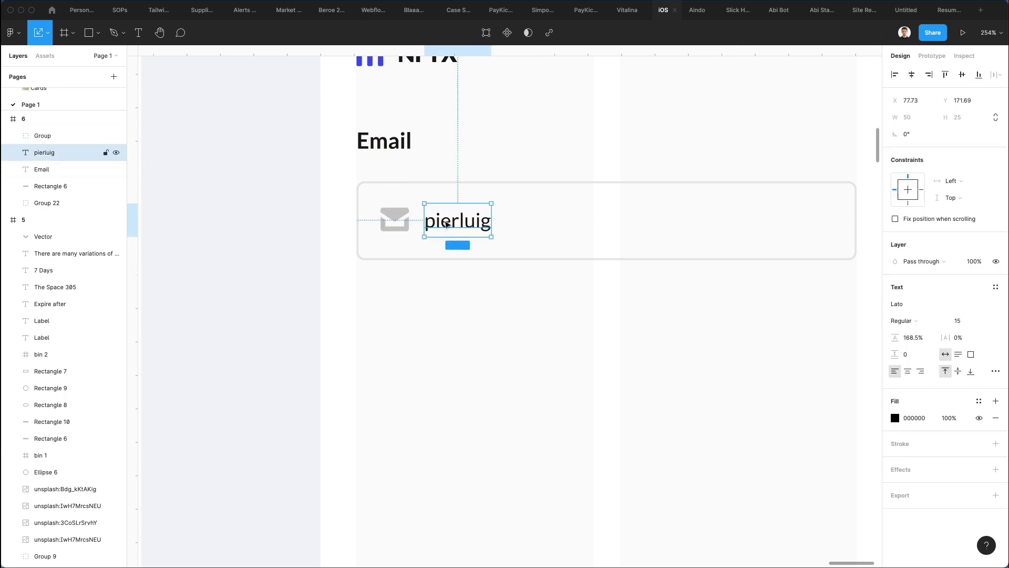
pyautogui.press('Up')
pyautogui.moveTo(446, 224); pyautogui.dragTo(446, 223)
# - Recolor the envelope icon with the grey B0BAC9 sampled from the Upload screen's profile icon in the bottom navigation
pyautogui.scroll(-3, 446, 221)
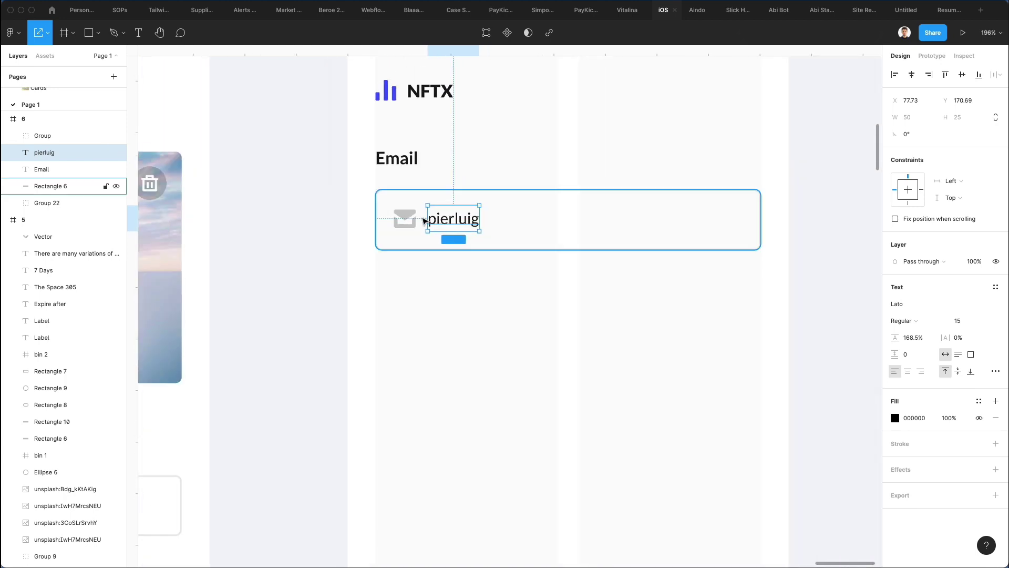
pyautogui.click(411, 218)
pyautogui.hscroll(-5, 413, 218)
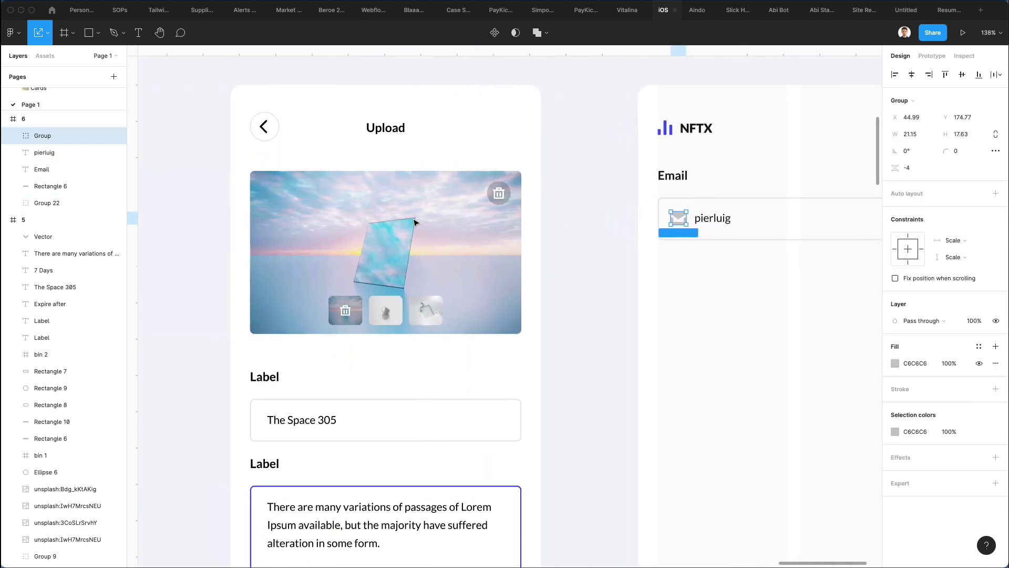
pyautogui.scroll(-5, 415, 221)
pyautogui.hscroll(-2, 444, 262)
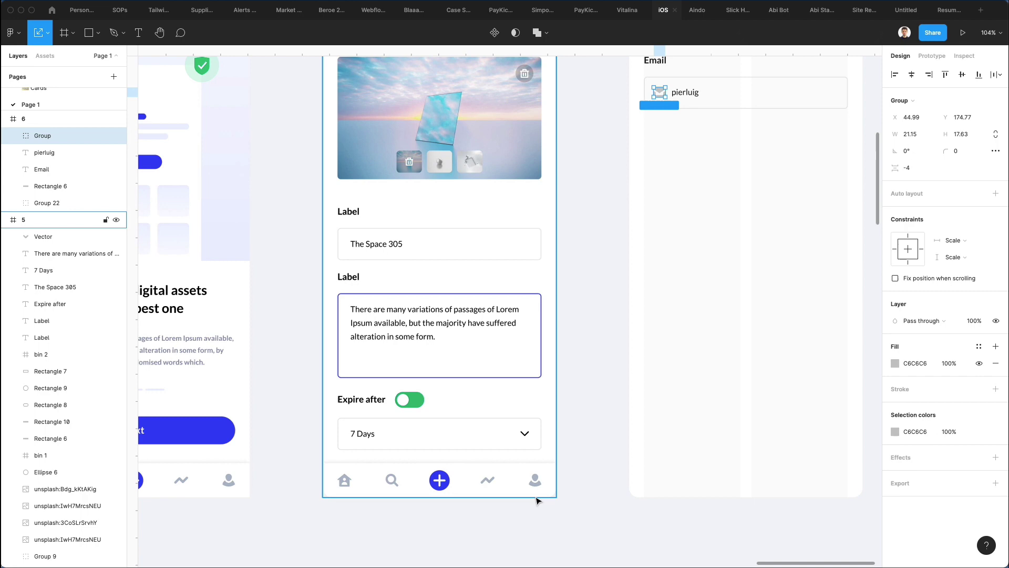
pyautogui.scroll(1, 537, 435)
pyautogui.press('i')
pyautogui.click(536, 469)
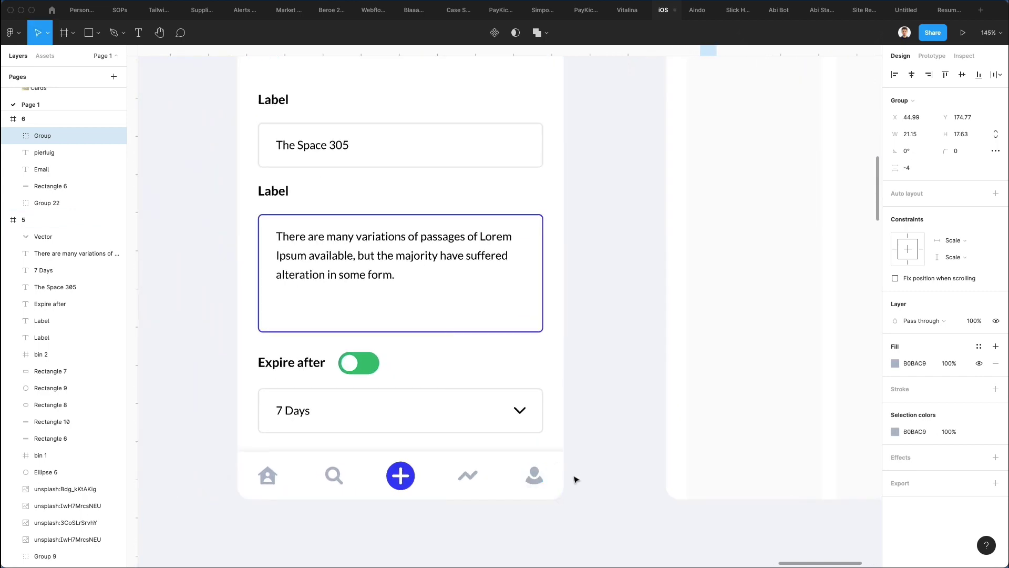
pyautogui.scroll(2, 538, 474)
pyautogui.hscroll(2, 539, 473)
pyautogui.scroll(3, 529, 384)
pyautogui.hscroll(4, 529, 384)
pyautogui.click(441, 380)
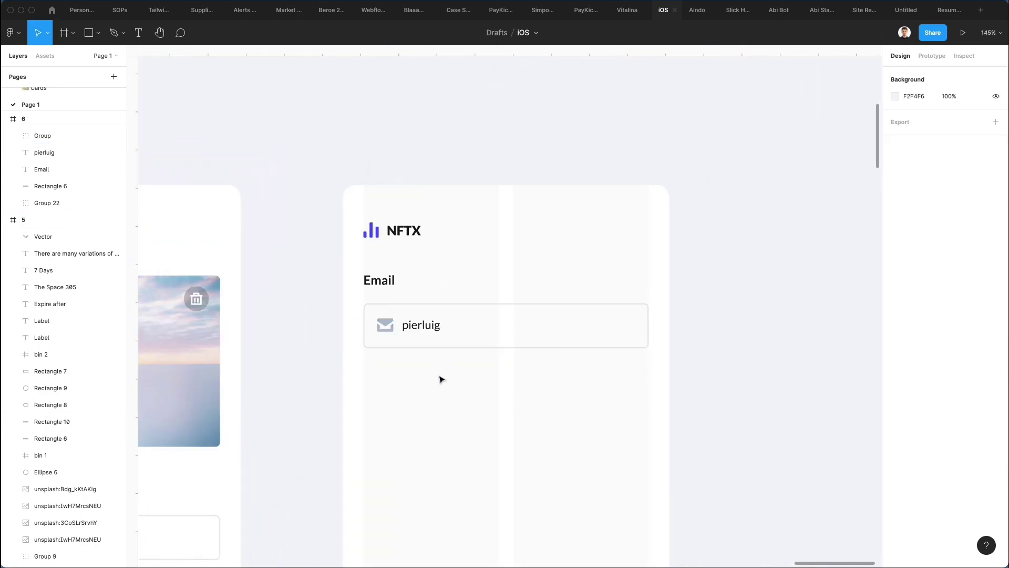
# - Shift the email field's sample text 2 px to the right, to about X 80
pyautogui.click(410, 330)
pyautogui.press('Right')
pyautogui.press('Right')
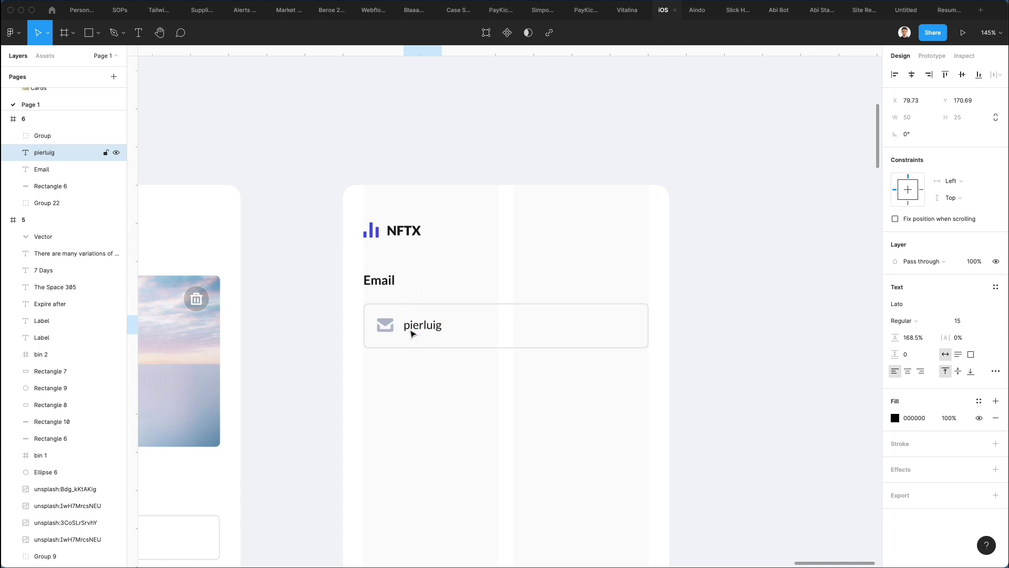
pyautogui.click(444, 390)
# - Draw a thin vertical rectangle about 1 × 36 as a text cursor after the sample text, nudging it up to about Y 167
pyautogui.scroll(3, 425, 320)
pyautogui.scroll(3, 426, 323)
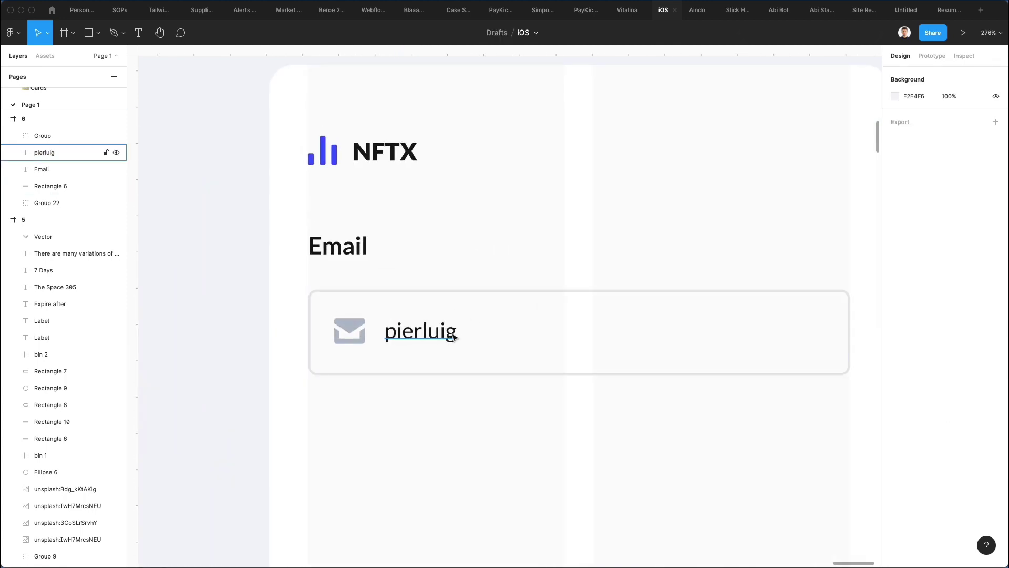
pyautogui.press('r')
pyautogui.moveTo(455, 314); pyautogui.dragTo(456, 367)
pyautogui.press('Up')
pyautogui.press('Up')
pyautogui.press('Up')
pyautogui.press('Up')
pyautogui.press('Up')
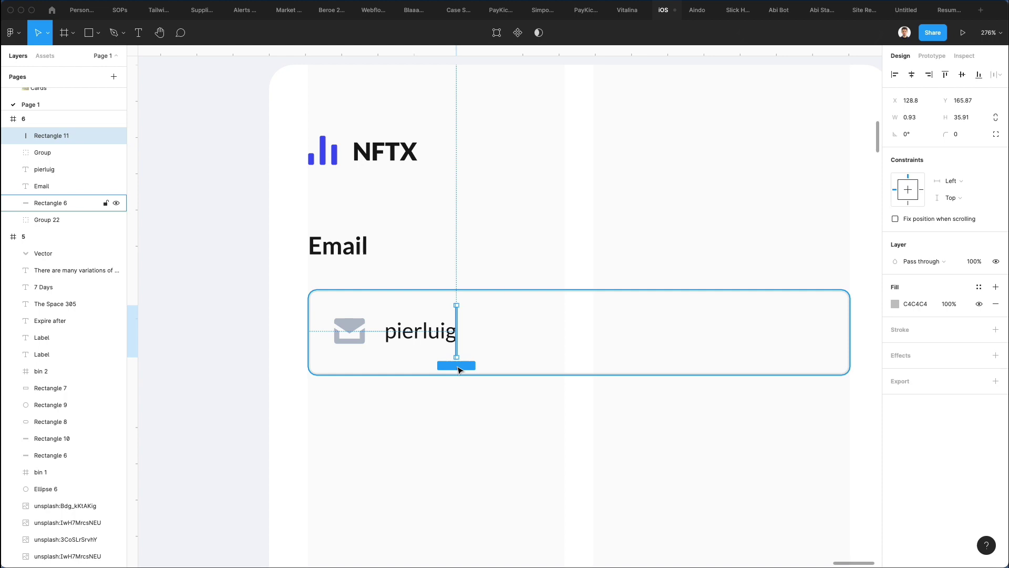
# - Fill the text cursor line with the blue 3347FA sampled from the NFTX logo
pyautogui.press('i')
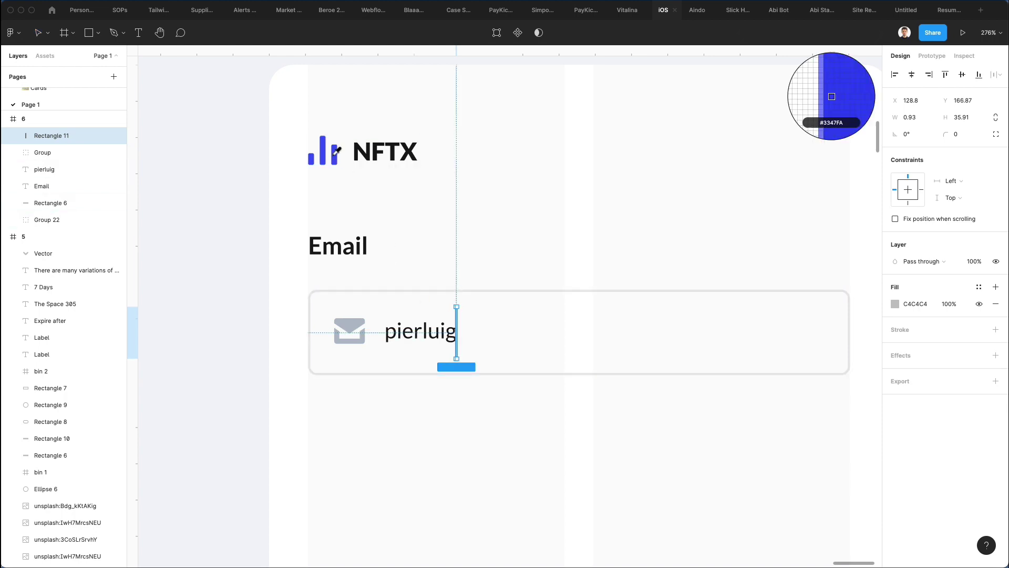
pyautogui.click(334, 155)
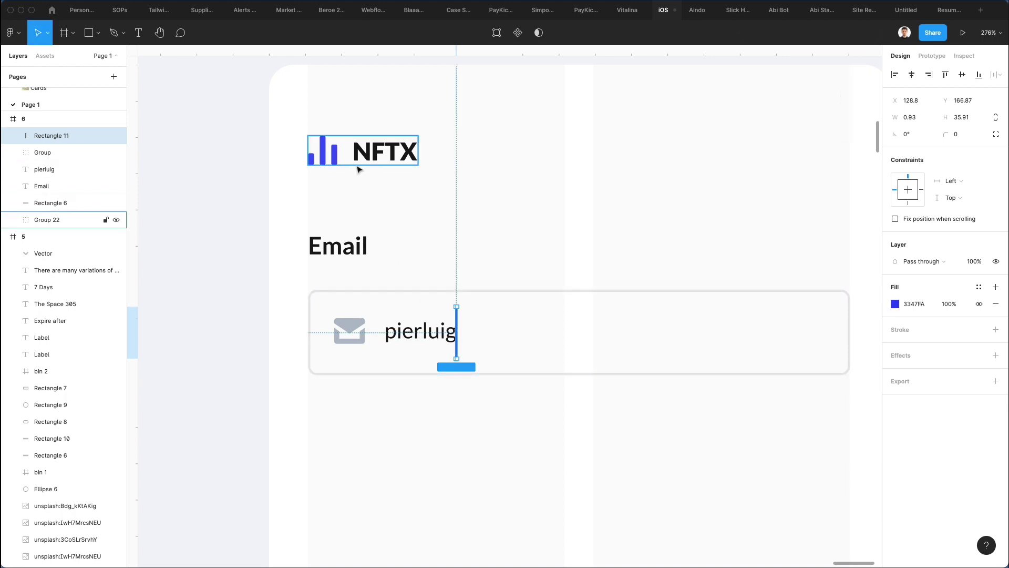
pyautogui.click(621, 229)
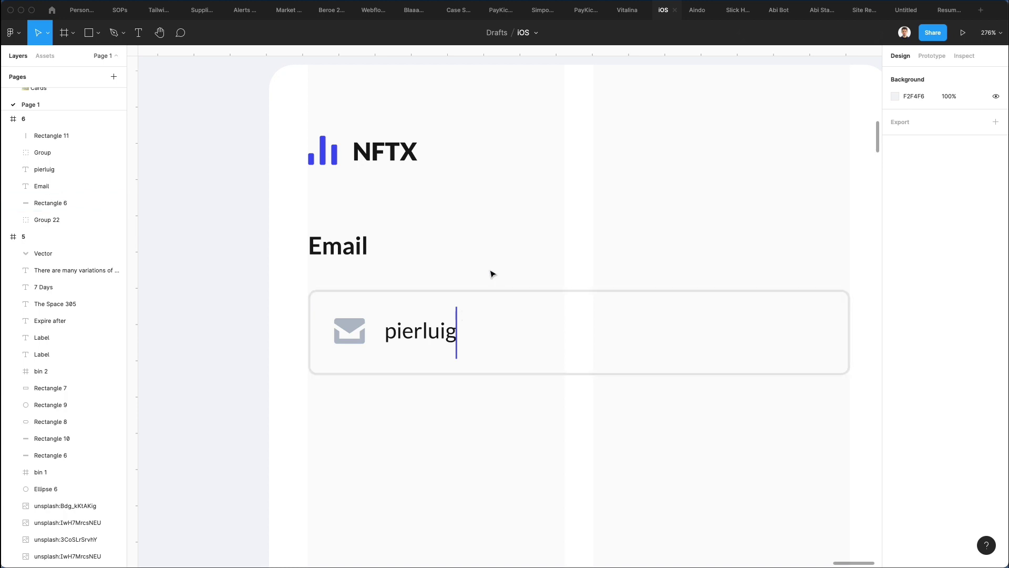
# - Set the email field's border stroke to the logo's blue 3347FA by sampling it from the NFTX logo
pyautogui.click(496, 298)
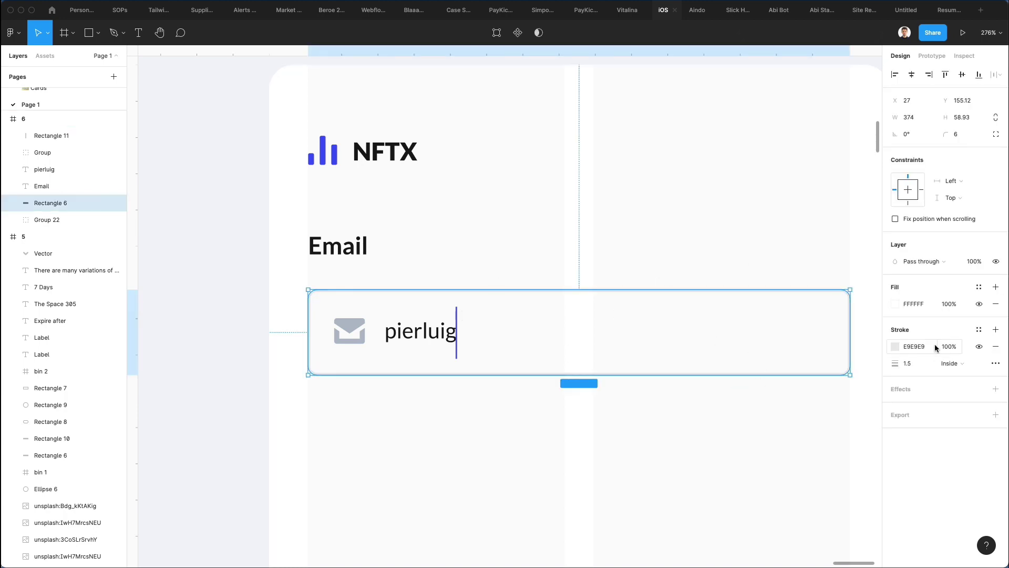
pyautogui.click(894, 350)
pyautogui.click(771, 450)
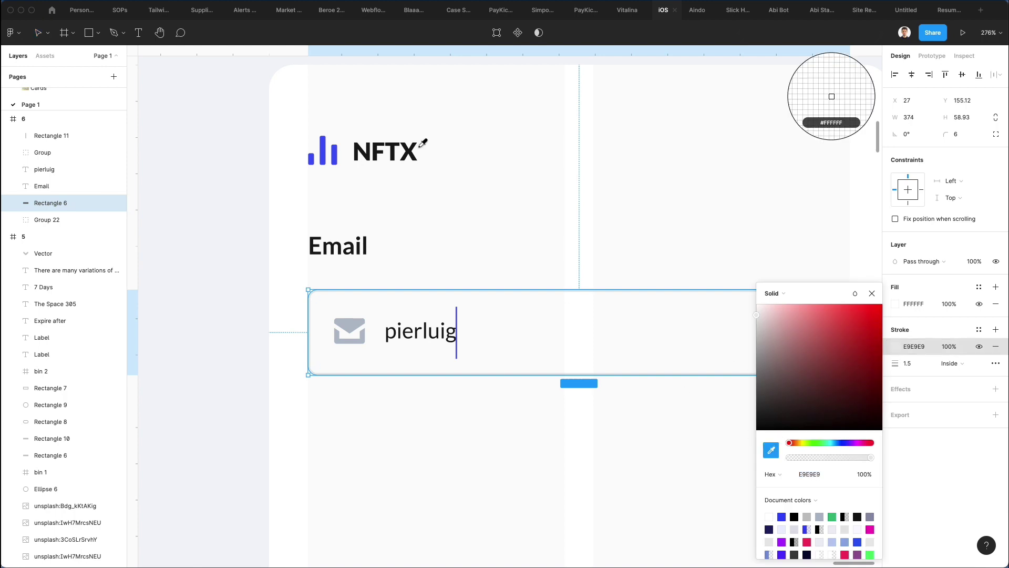
pyautogui.click(334, 147)
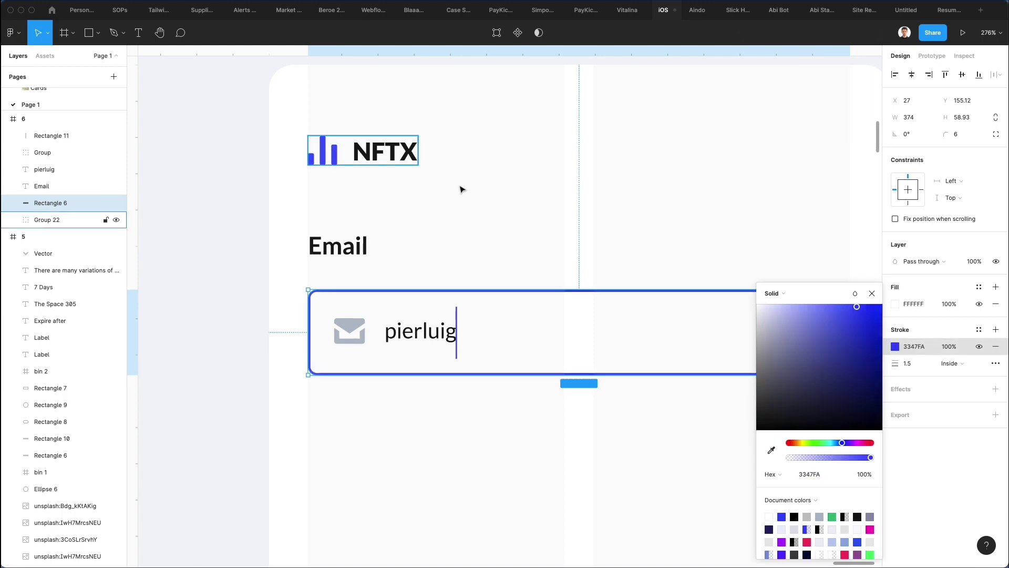
pyautogui.click(543, 220)
# - Duplicate the email label, field, icon, sample text and cursor directly below, with the copied label at about Y 250
pyautogui.scroll(-3, 543, 223)
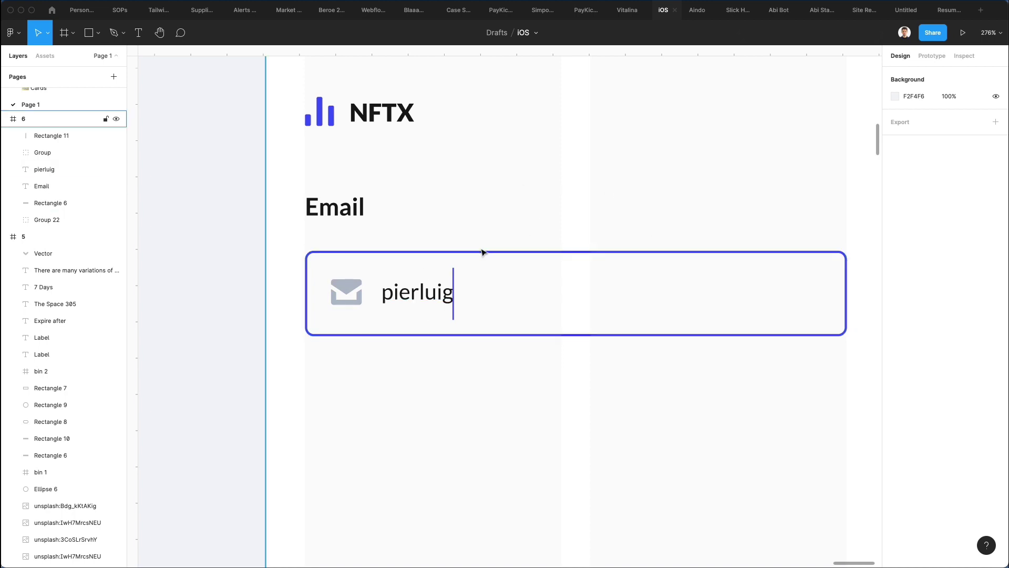
pyautogui.scroll(-2, 478, 256)
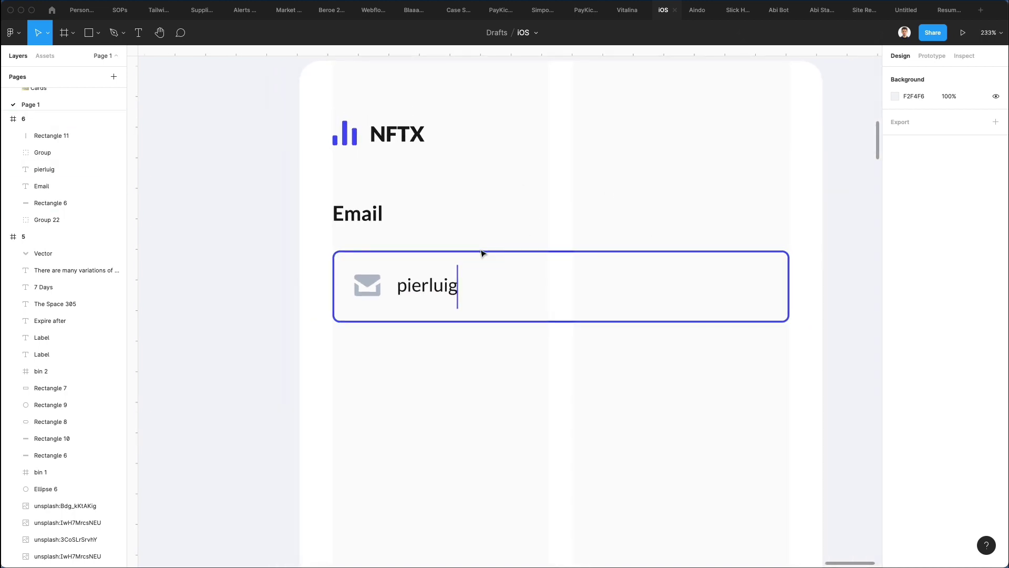
pyautogui.scroll(-1, 483, 251)
pyautogui.scroll(-1, 485, 252)
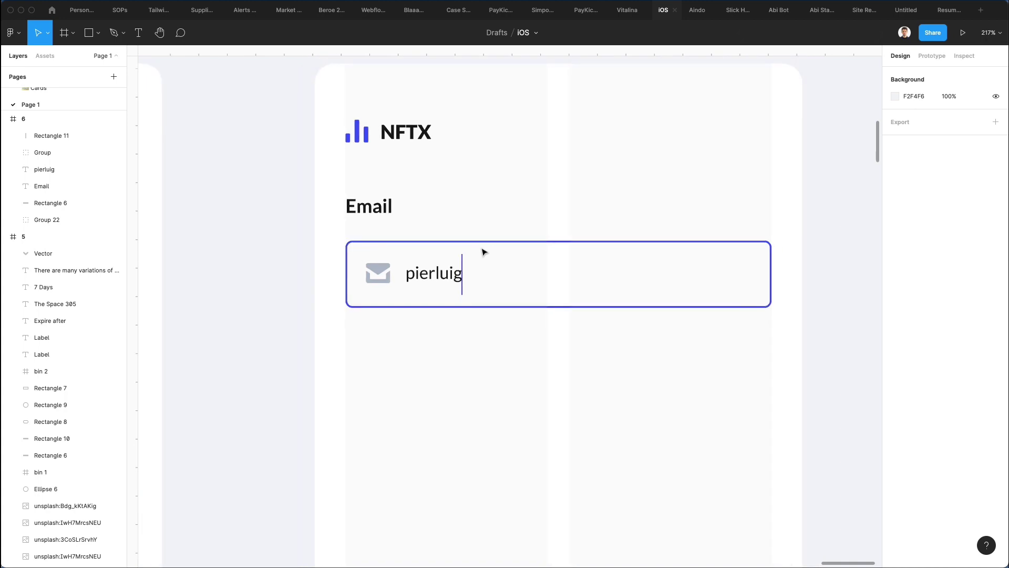
pyautogui.scroll(-3, 484, 254)
pyautogui.click(406, 317)
pyautogui.click(300, 122)
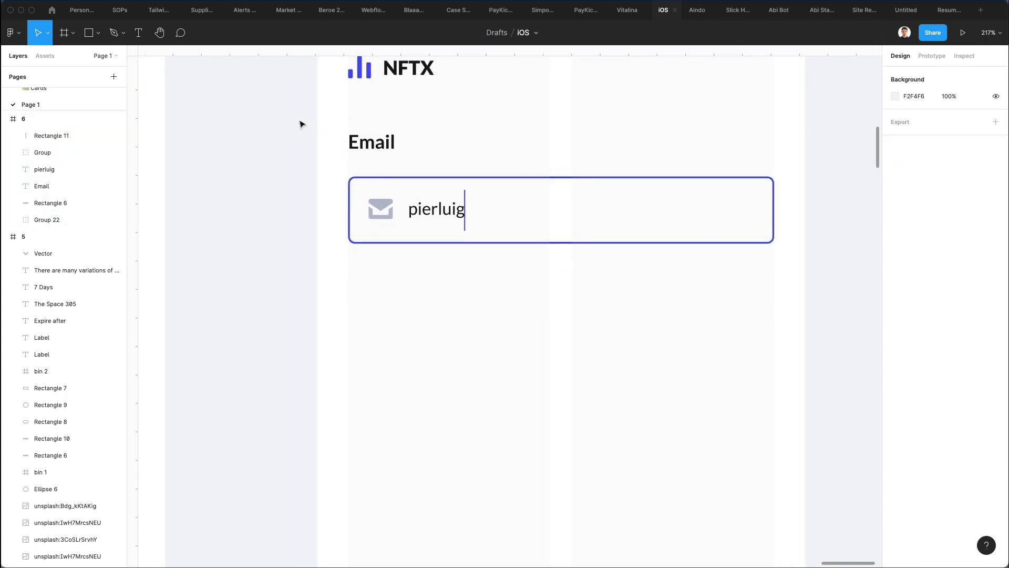
pyautogui.moveTo(287, 126); pyautogui.dragTo(580, 303)
pyautogui.moveTo(483, 220); pyautogui.dragTo(466, 366)
pyautogui.click(304, 282)
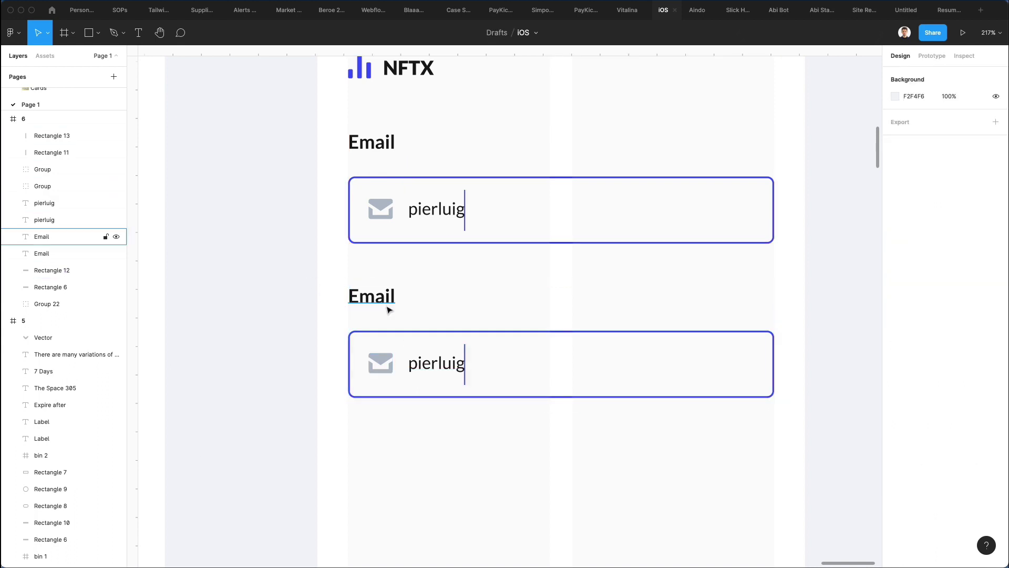
# - Change the duplicated field's label to "Password"
pyautogui.click(52, 237)
pyautogui.doubleClick(386, 305)
pyautogui.write('Password')
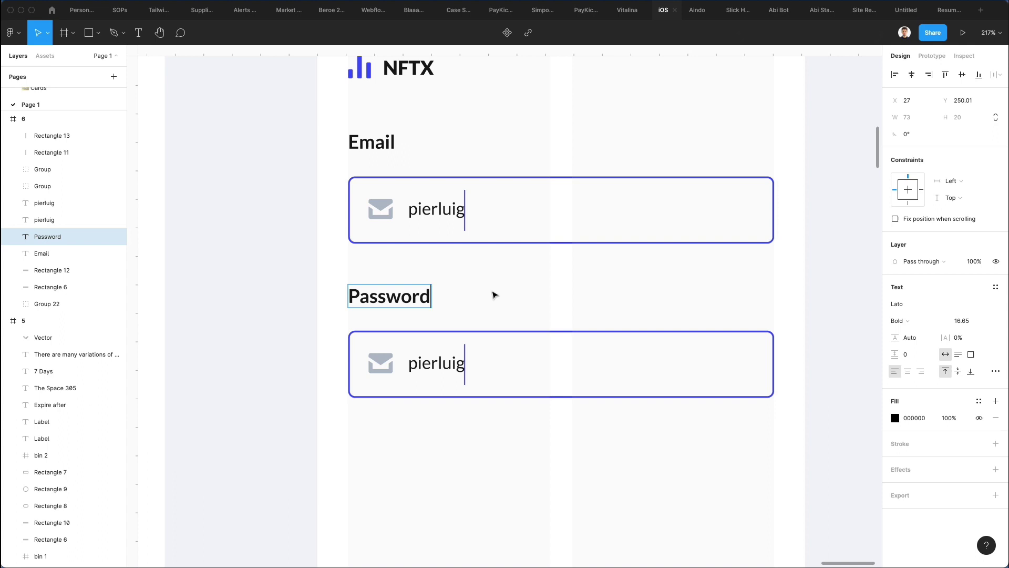
pyautogui.press('Escape')
# - Delete the text cursor line from the password field and dismiss the Dike GoSign update dialog
pyautogui.click(464, 352)
pyautogui.press('Delete')
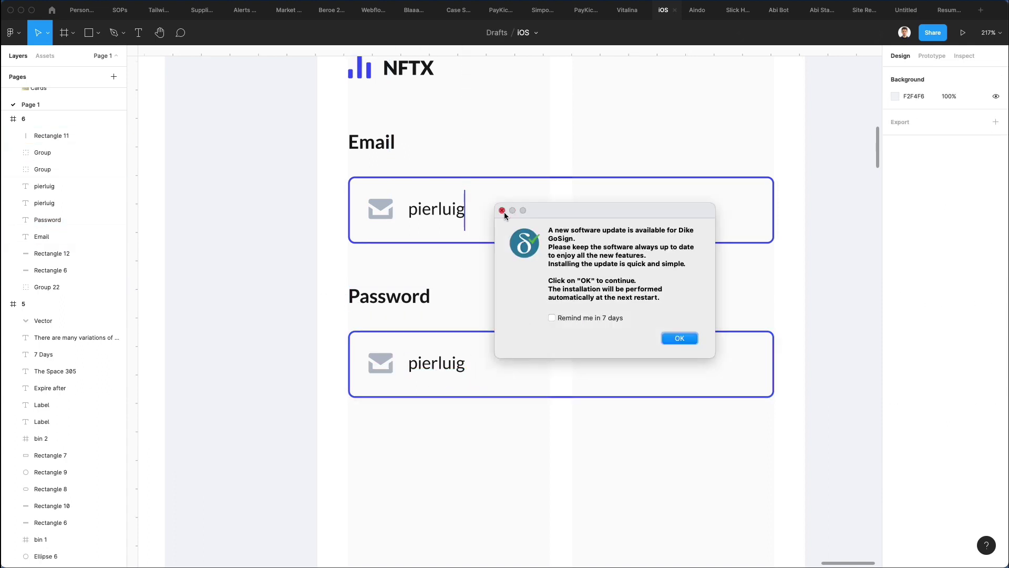
pyautogui.click(502, 211)
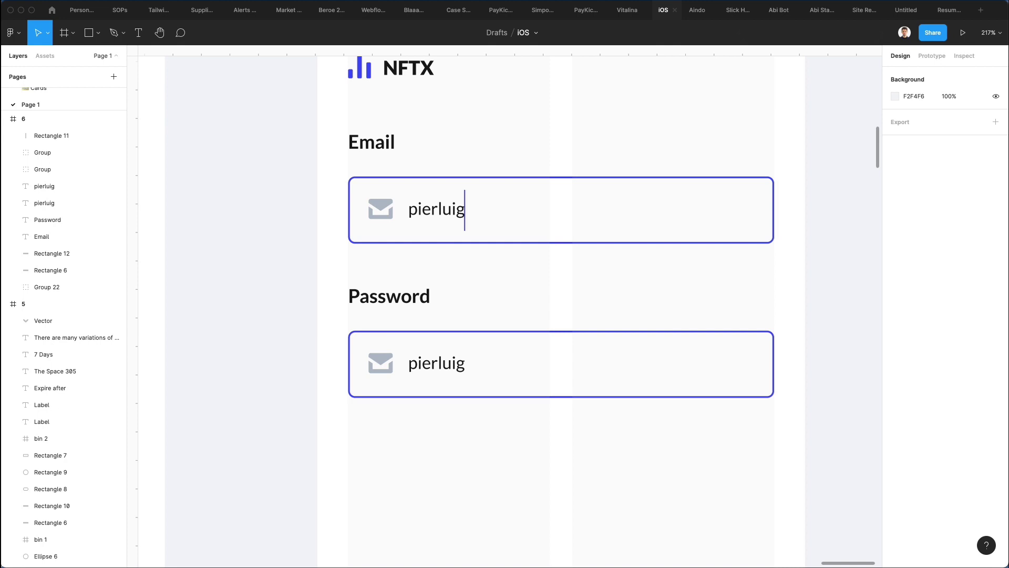
# - Switch to Nucleo, search the glyph icons for "lock" and place the 12px padlock icon in the password field
pyautogui.press('super+Tab')
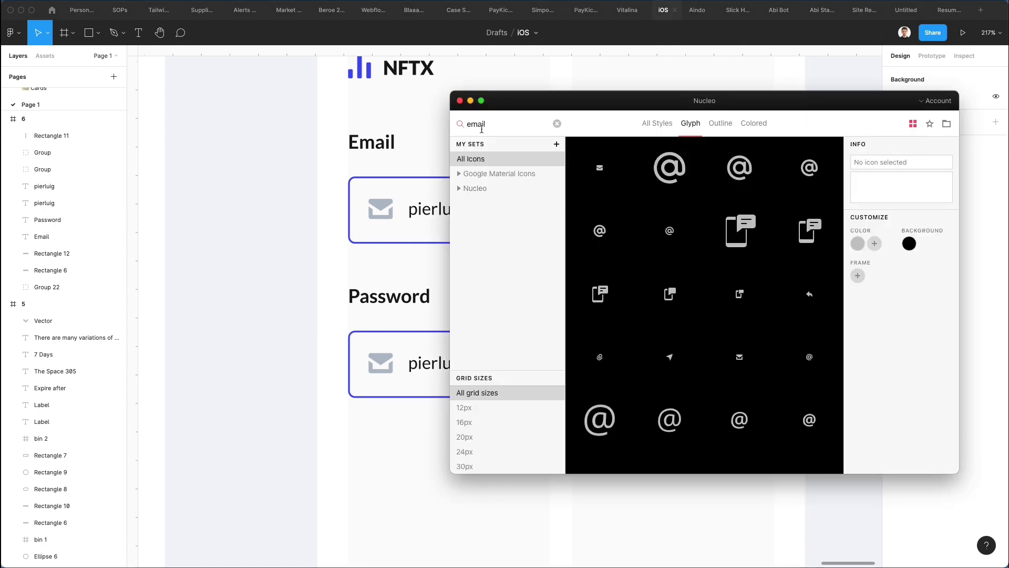
pyautogui.write('lock')
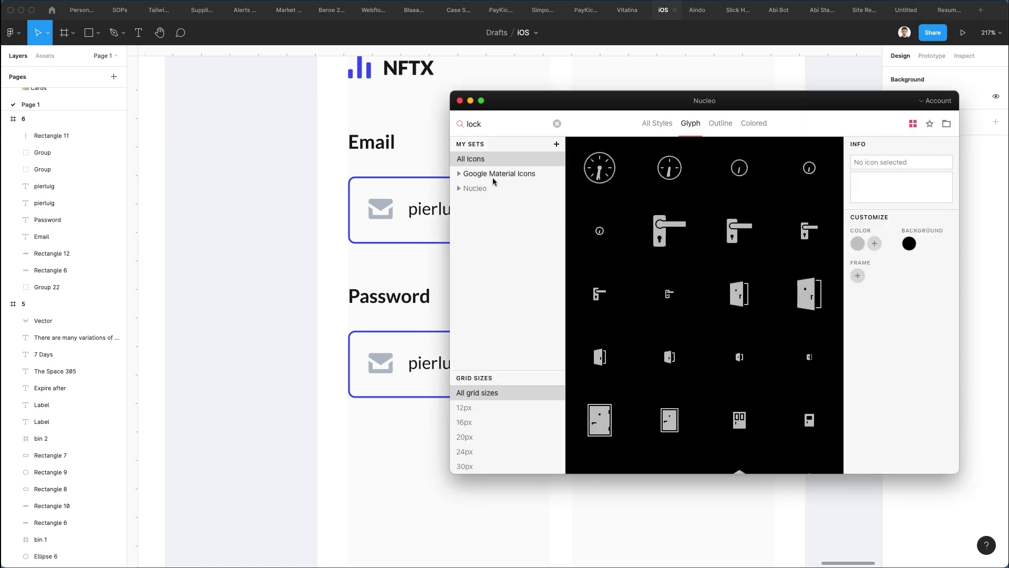
pyautogui.scroll(-10, 644, 257)
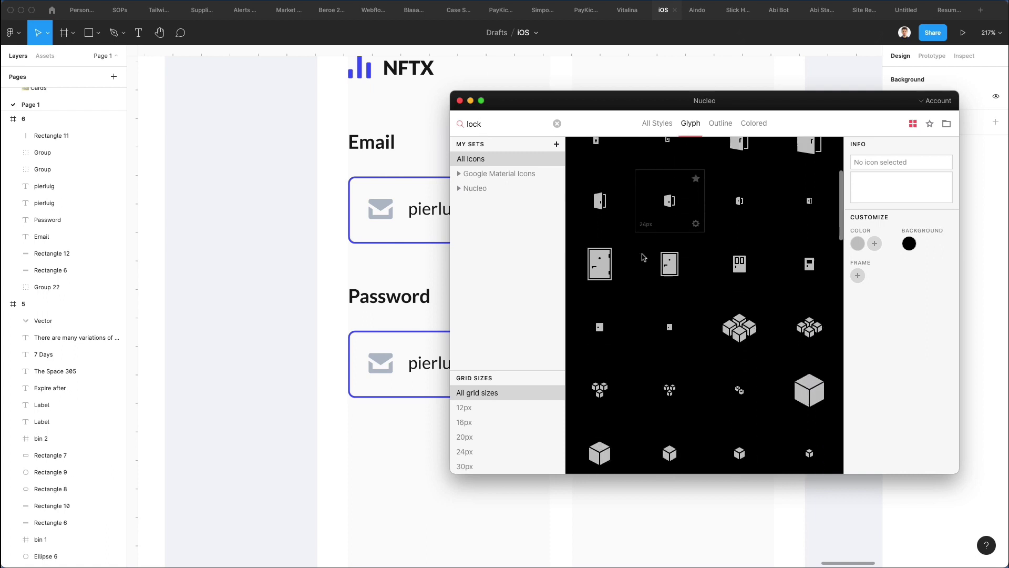
pyautogui.scroll(-5, 643, 256)
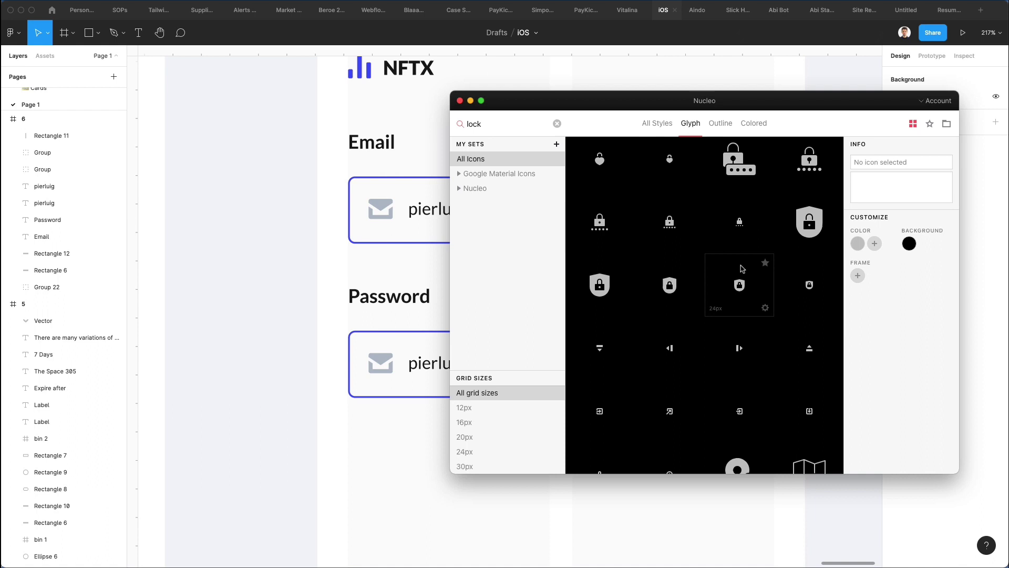
pyautogui.scroll(-5, 741, 271)
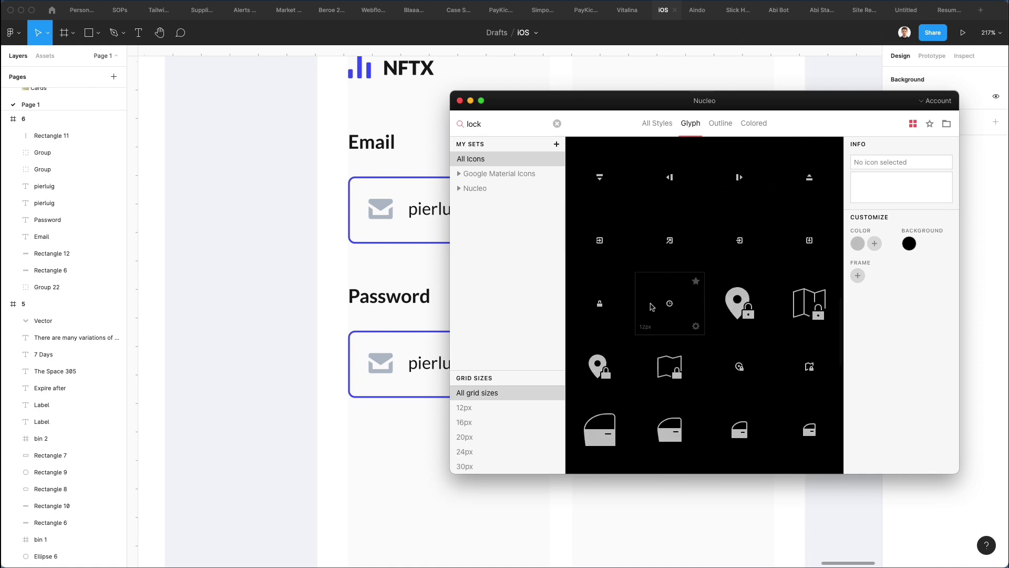
pyautogui.moveTo(601, 307); pyautogui.dragTo(371, 391)
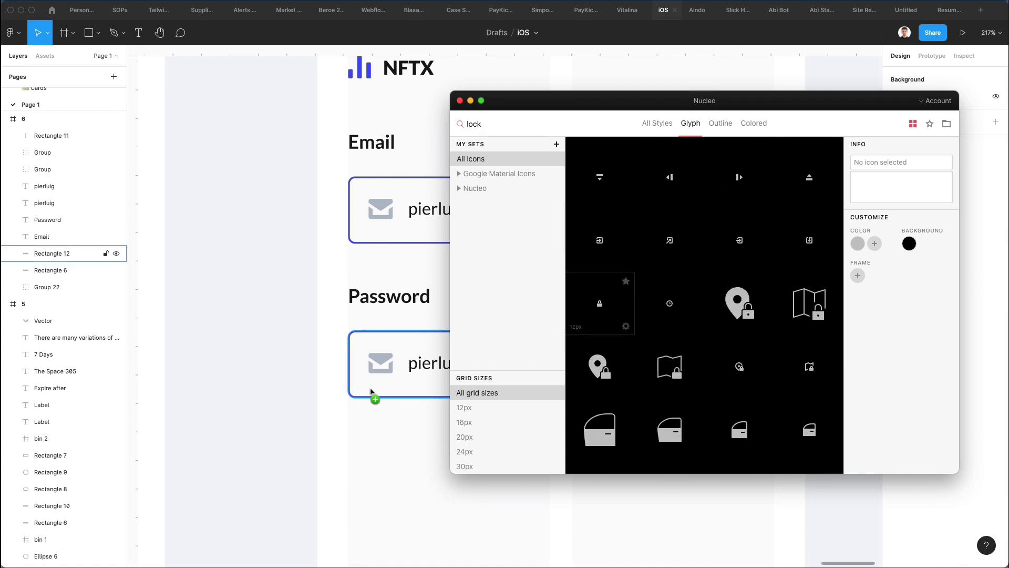
# - Move the lock icon over the password field's envelope icon and scale it to about 20 × 20
pyautogui.scroll(5, 369, 386)
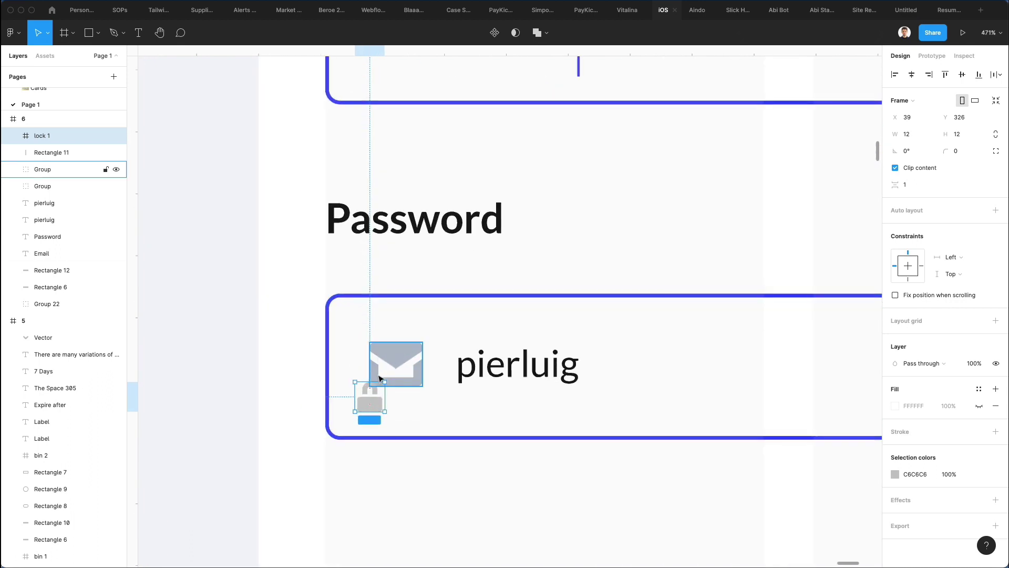
pyautogui.moveTo(371, 378); pyautogui.dragTo(372, 337)
pyautogui.moveTo(385, 370); pyautogui.dragTo(406, 389)
pyautogui.press('Up')
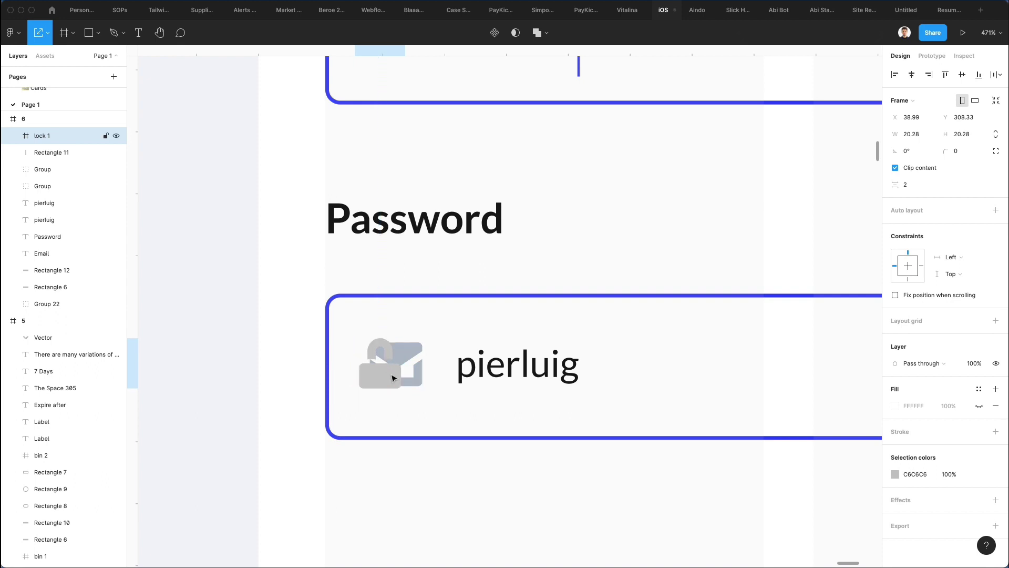
# - Ungroup the lock icon's frame and set its fill to B0BAC9 by sampling the envelope icon
pyautogui.press('super+shift+g')
pyautogui.press('i')
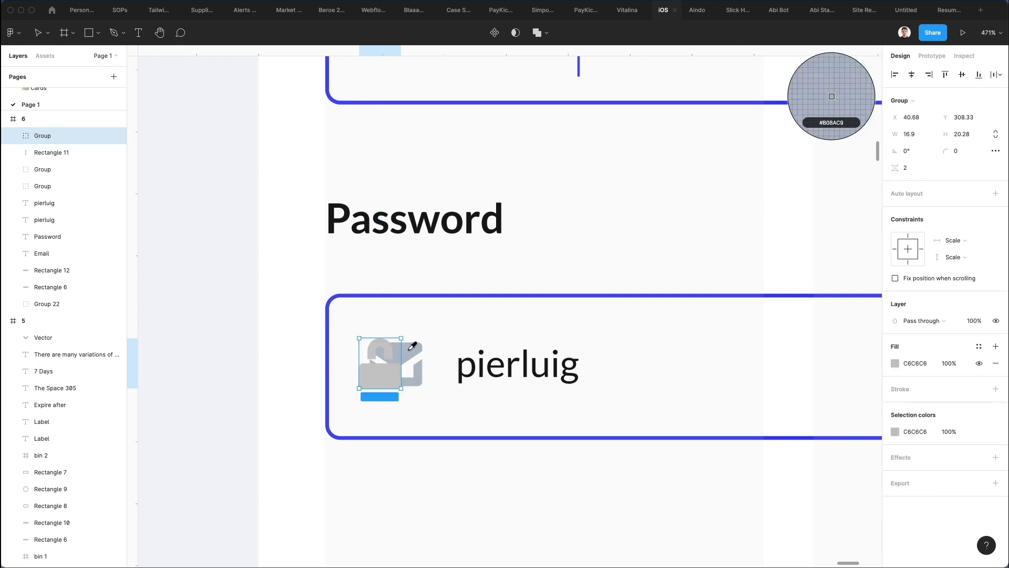
pyautogui.click(409, 351)
pyautogui.click(413, 354)
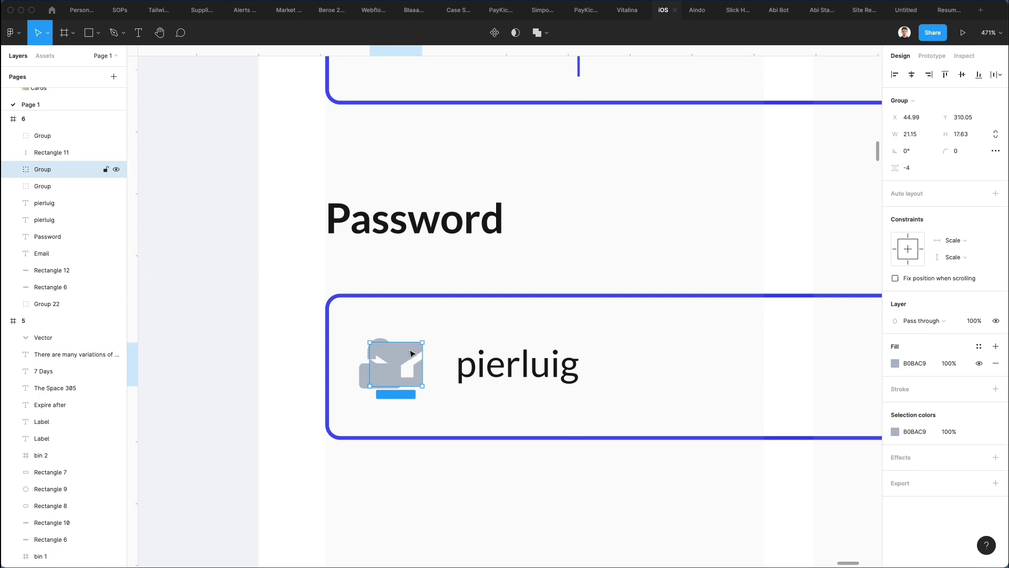
# - Align the lock icon with the left edge of the password field's envelope icon at about X 45, and delete that envelope
pyautogui.click(360, 367)
pyautogui.moveTo(368, 374); pyautogui.dragTo(378, 374)
pyautogui.click(418, 358)
pyautogui.press('Delete')
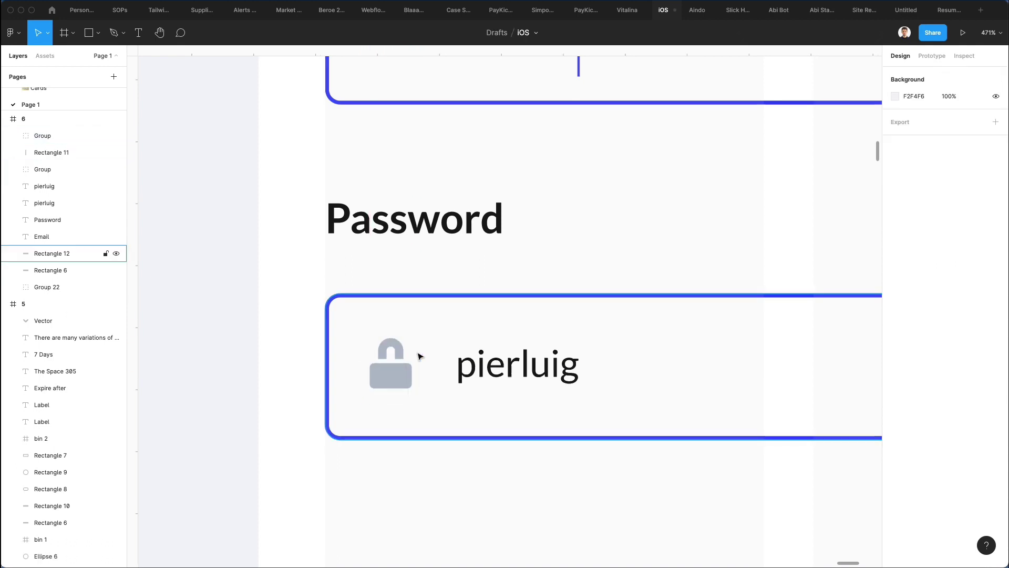
# - Enlarge the lock icon proportionally to about 17.6 × 21.2 and nudge it slightly right to centre it under the email icon
pyautogui.click(408, 363)
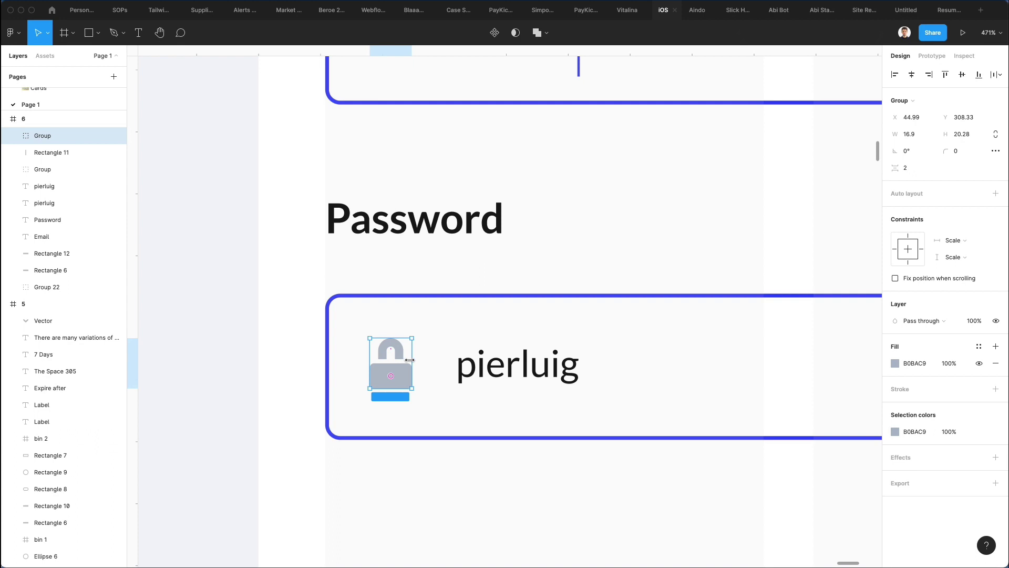
pyautogui.moveTo(410, 360); pyautogui.dragTo(415, 361)
pyautogui.scroll(-5, 417, 358)
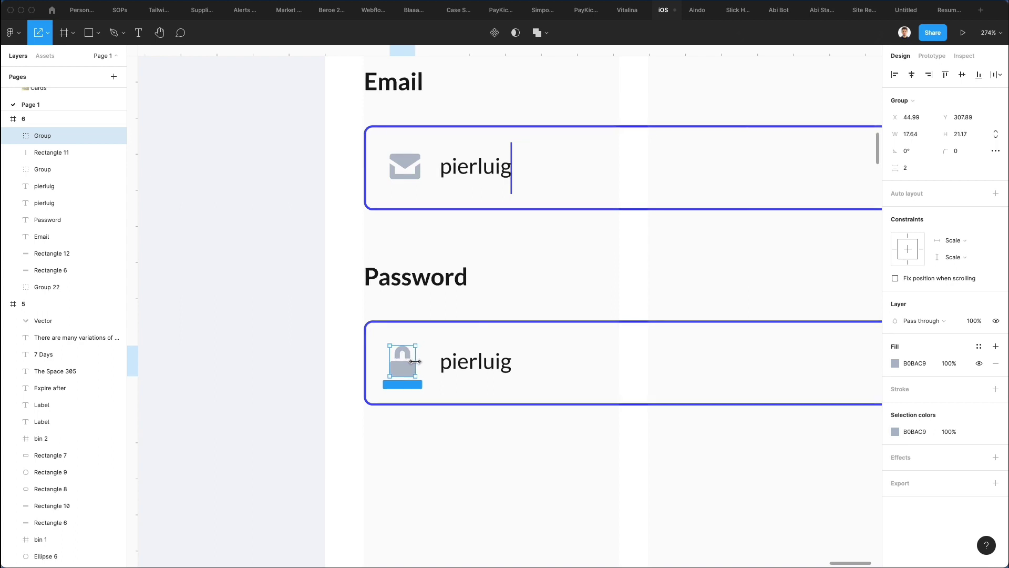
pyautogui.click(462, 362)
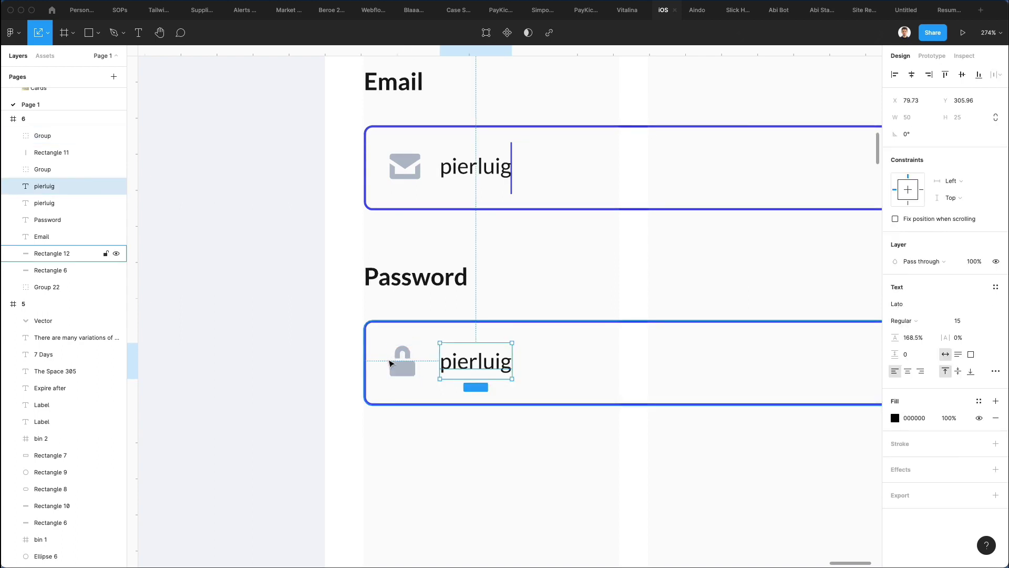
pyautogui.click(404, 370)
pyautogui.press('Right')
pyautogui.press('Right')
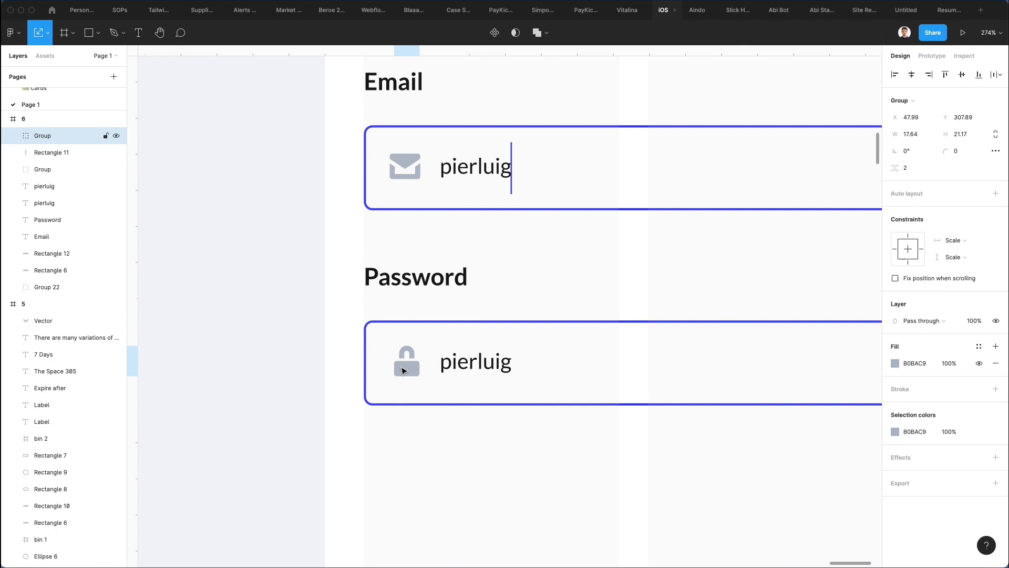
pyautogui.click(429, 368)
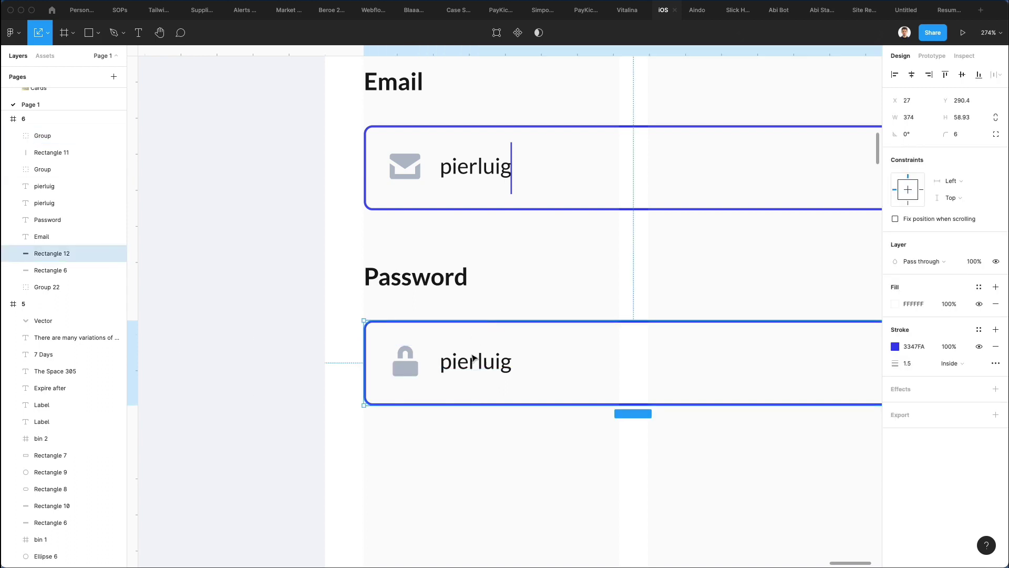
# - Delete the sample text from the password field
pyautogui.click(473, 359)
pyautogui.doubleClick(473, 359)
pyautogui.press('Escape')
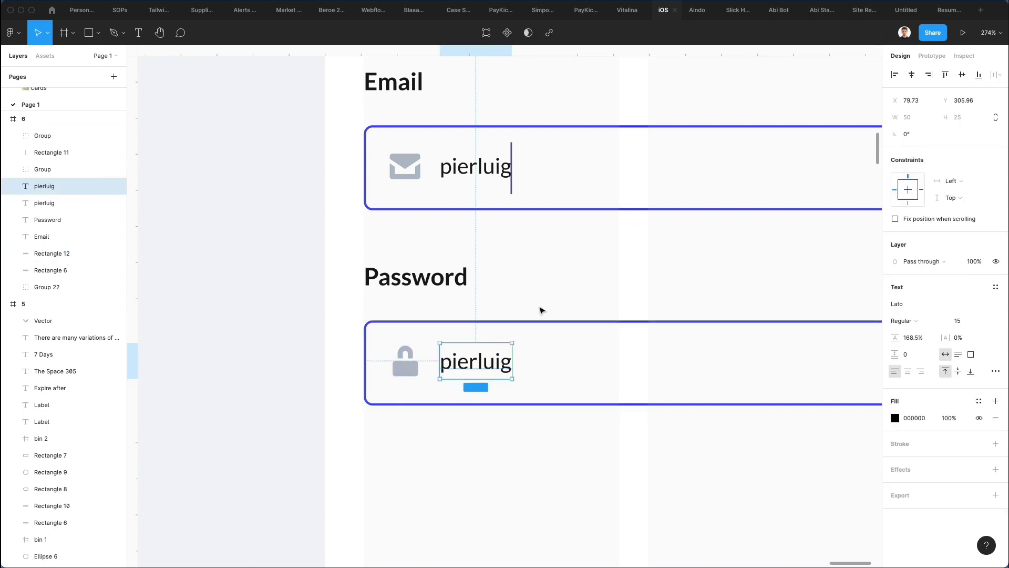
pyautogui.press('BackSpace')
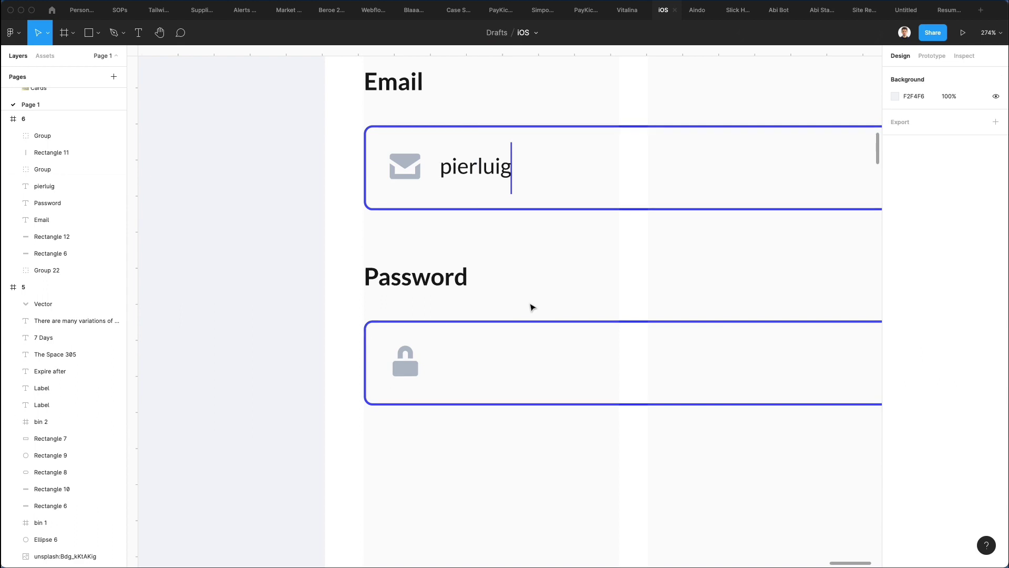
# - Draw a circle about 8.4 px wide just below the email field and fill it with the sample text's black 000000
pyautogui.press('o')
pyautogui.scroll(3, 451, 186)
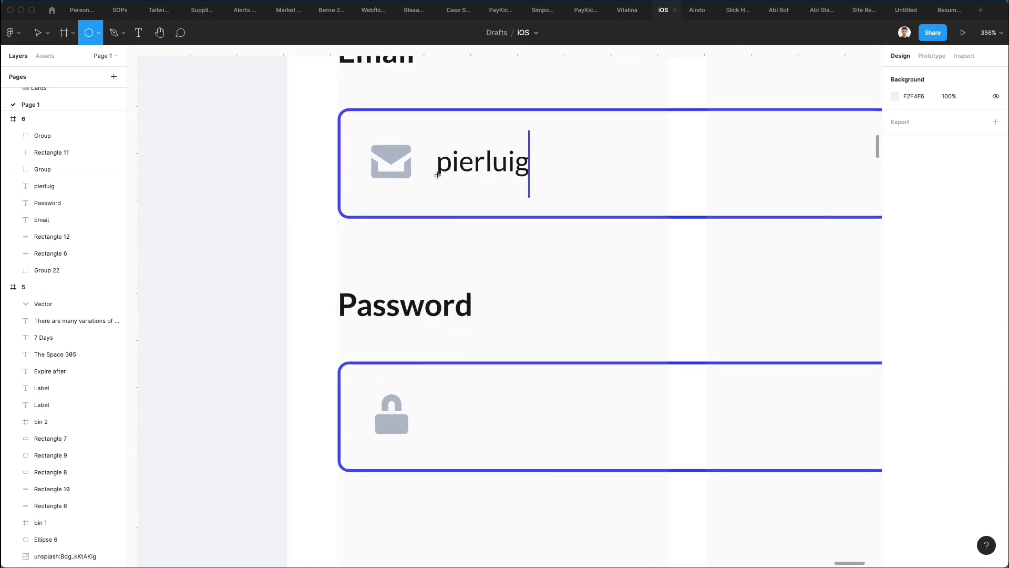
pyautogui.moveTo(438, 172)
pyautogui.mouseDown()
pyautogui.moveTo(452, 188)
pyautogui.moveTo(448, 240)
pyautogui.moveTo(473, 239)
pyautogui.mouseUp()
pyautogui.press('i')
pyautogui.click(447, 166)
# - Duplicate the black circle into a horizontal row of eight dots spaced about 14 px apart
pyautogui.press('super+d')
pyautogui.press('super+d')
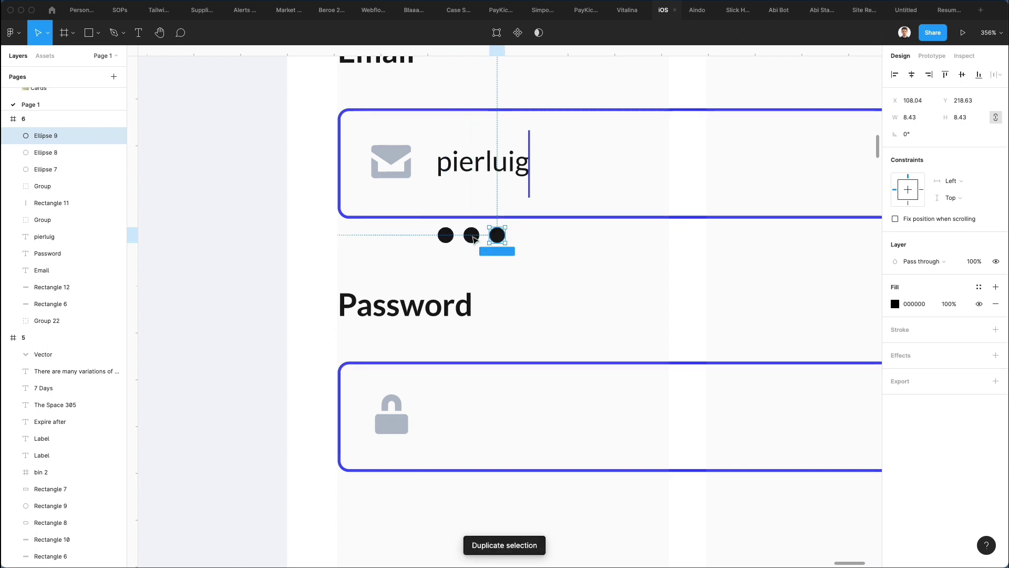
pyautogui.press('super+d')
pyautogui.press('super+d')
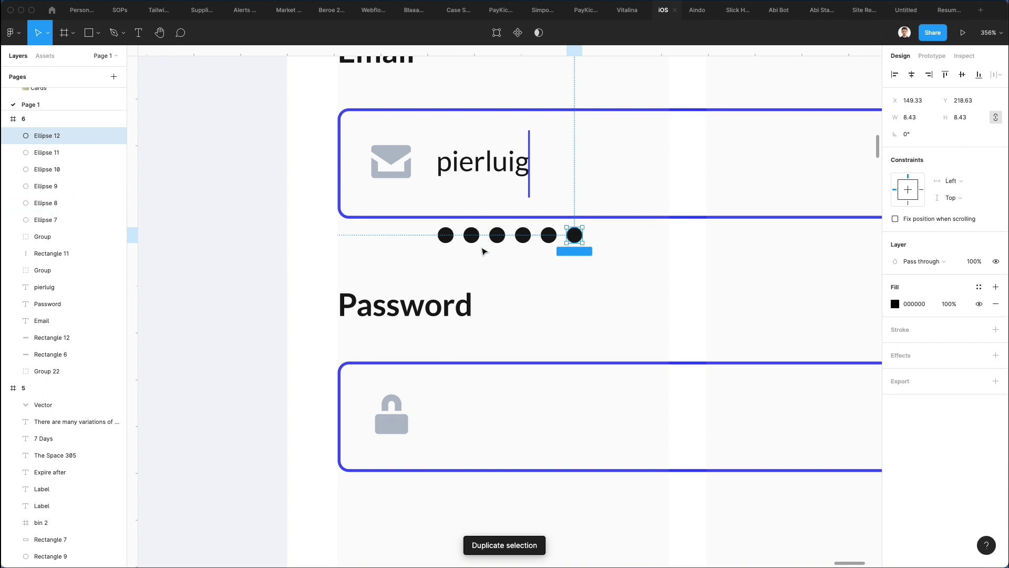
pyautogui.press('super+d')
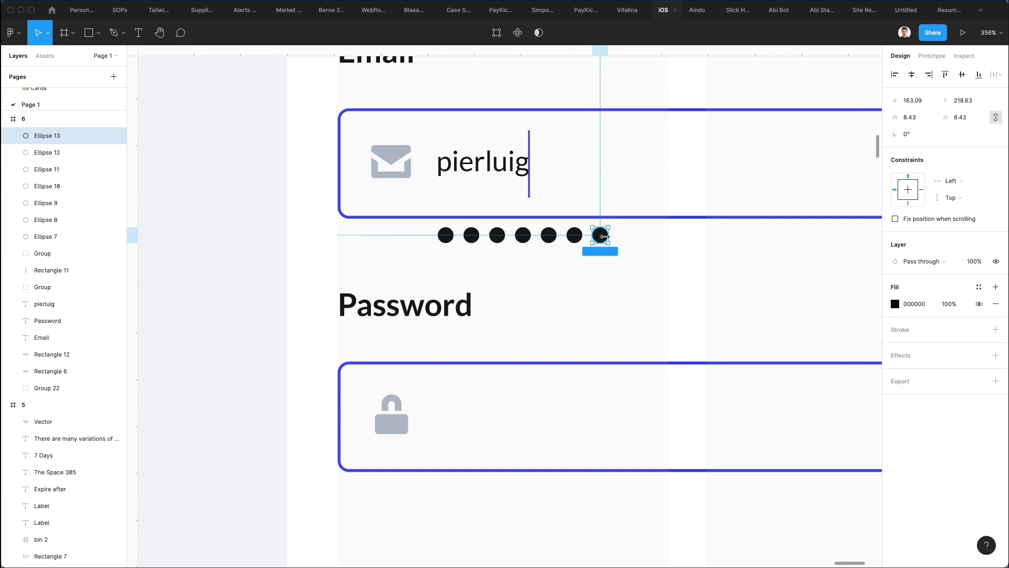
pyautogui.press('super+d')
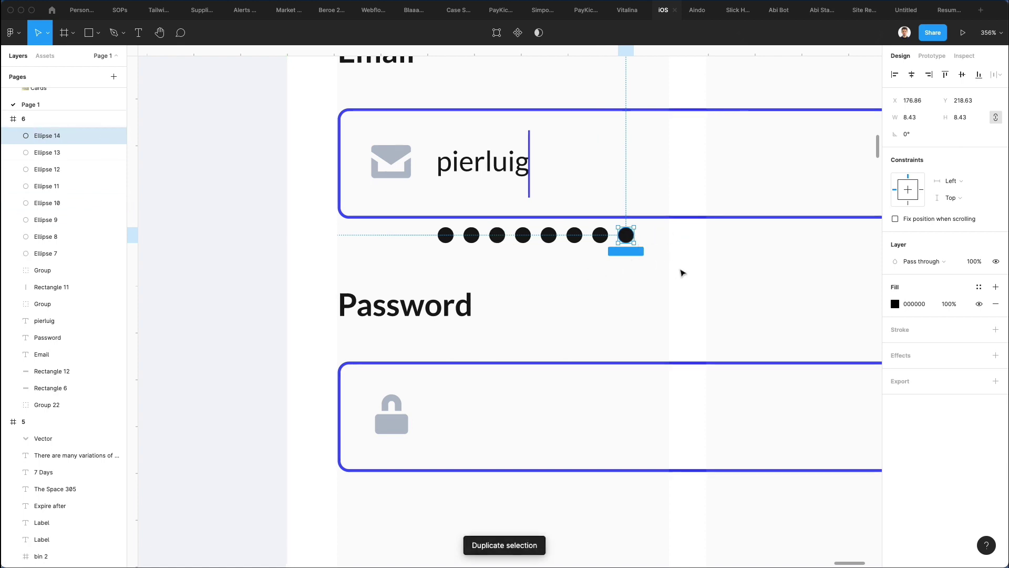
# - Move the eight dots into the password field beside the lock icon and shrink each to about 7.8 px
pyautogui.moveTo(682, 273); pyautogui.dragTo(450, 420)
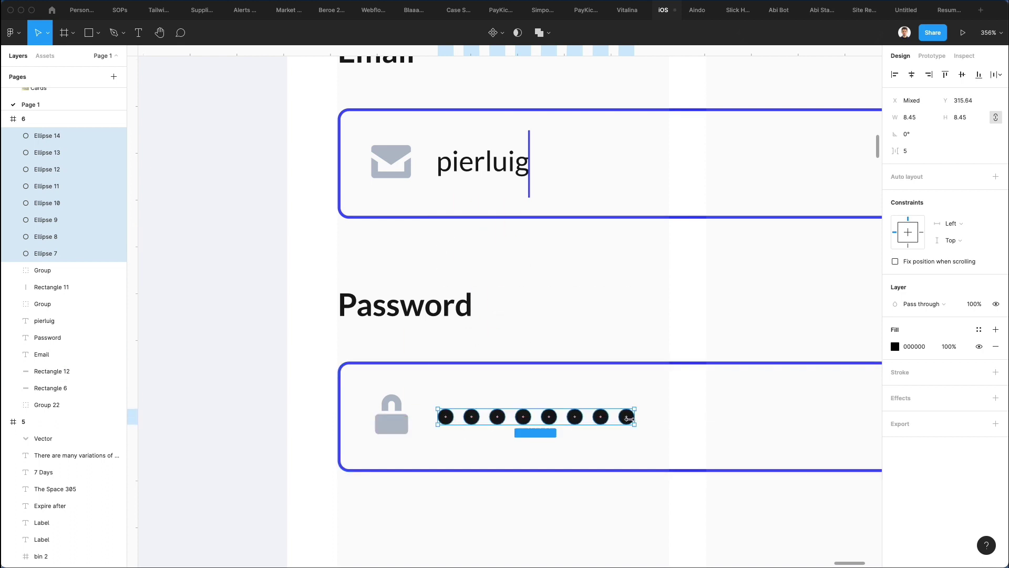
pyautogui.moveTo(634, 418); pyautogui.dragTo(619, 419)
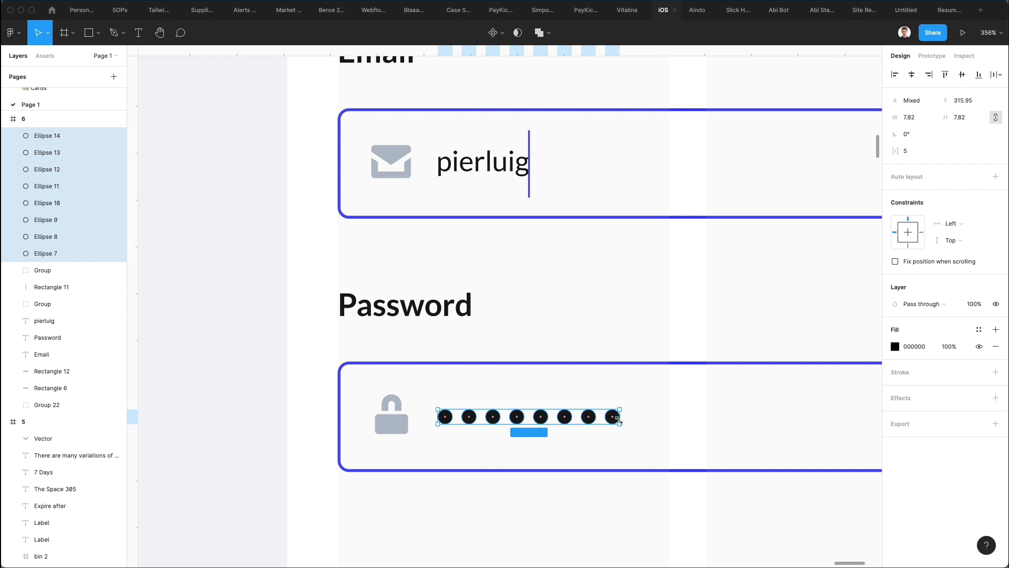
pyautogui.click(629, 322)
pyautogui.hscroll(5, 628, 322)
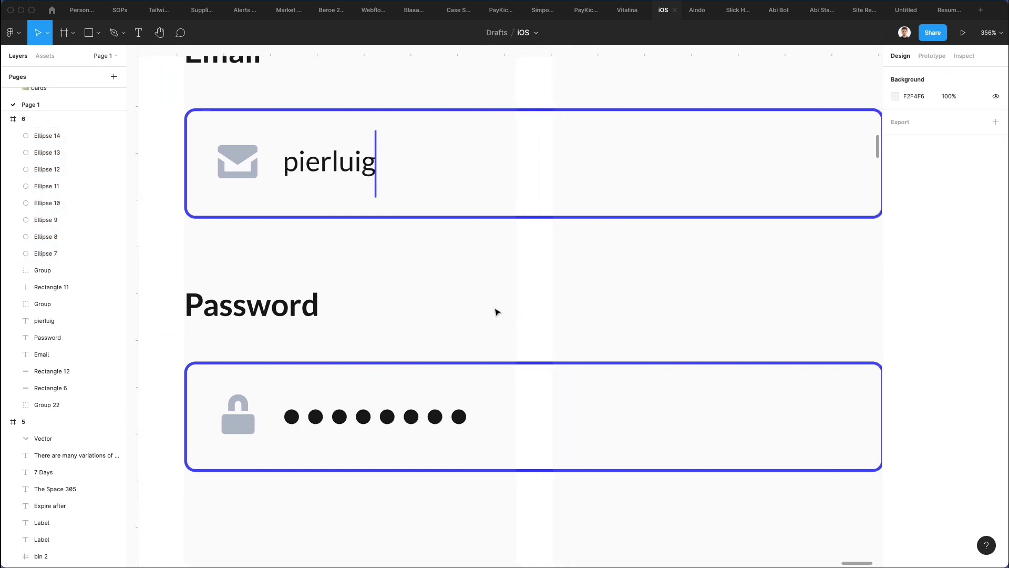
pyautogui.scroll(-5, 497, 313)
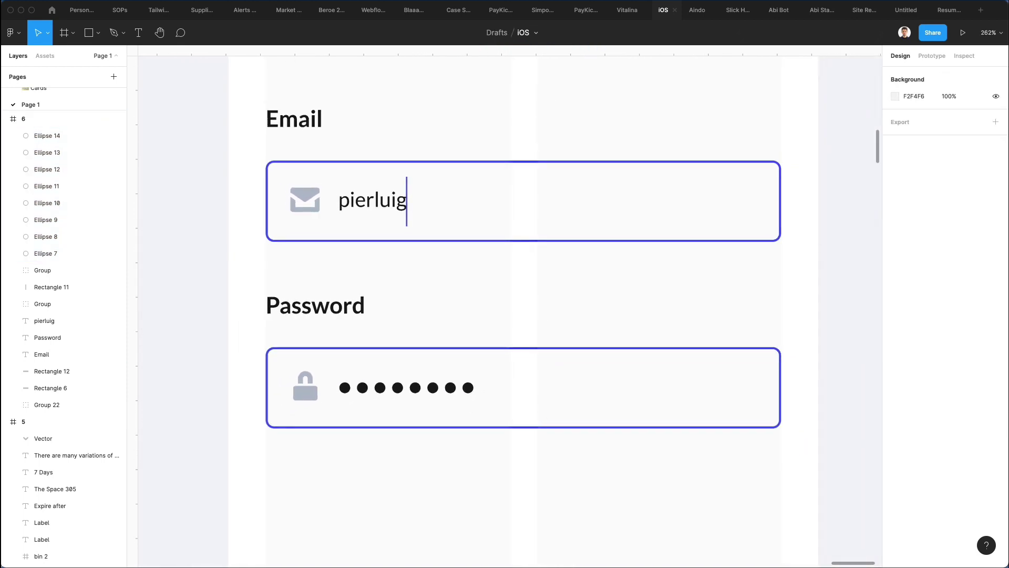
# - Switch to Nucleo, search for "eye" and place the 16px crossed-out eye icon in the right half of the password field
pyautogui.press('super+Tab')
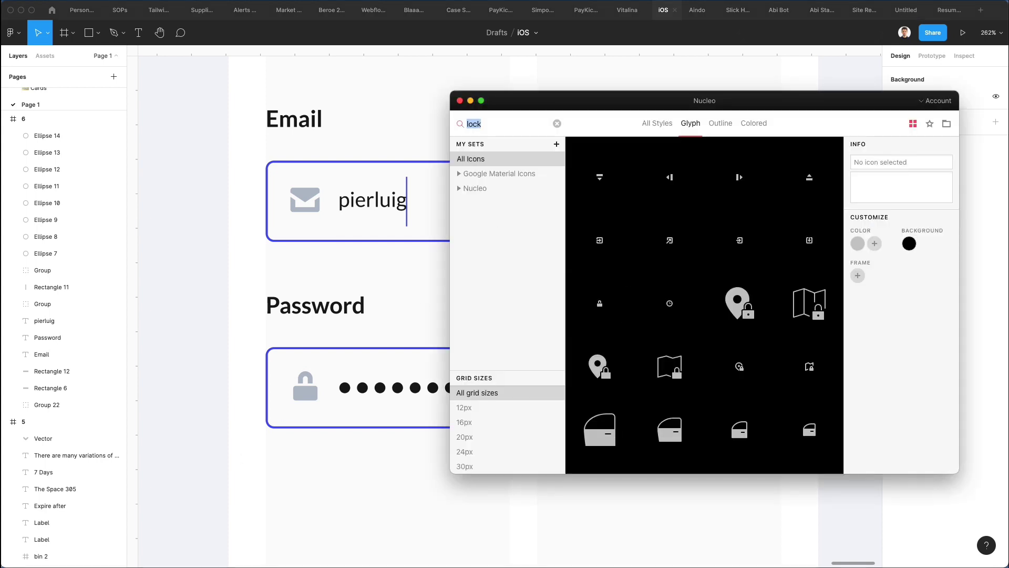
pyautogui.scroll(-5, 620, 235)
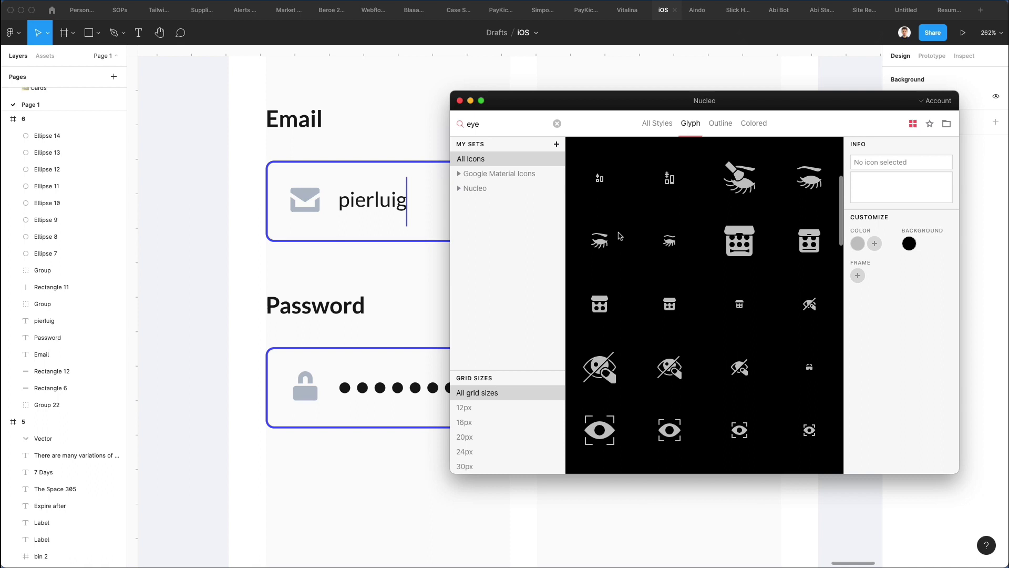
pyautogui.scroll(2, 671, 231)
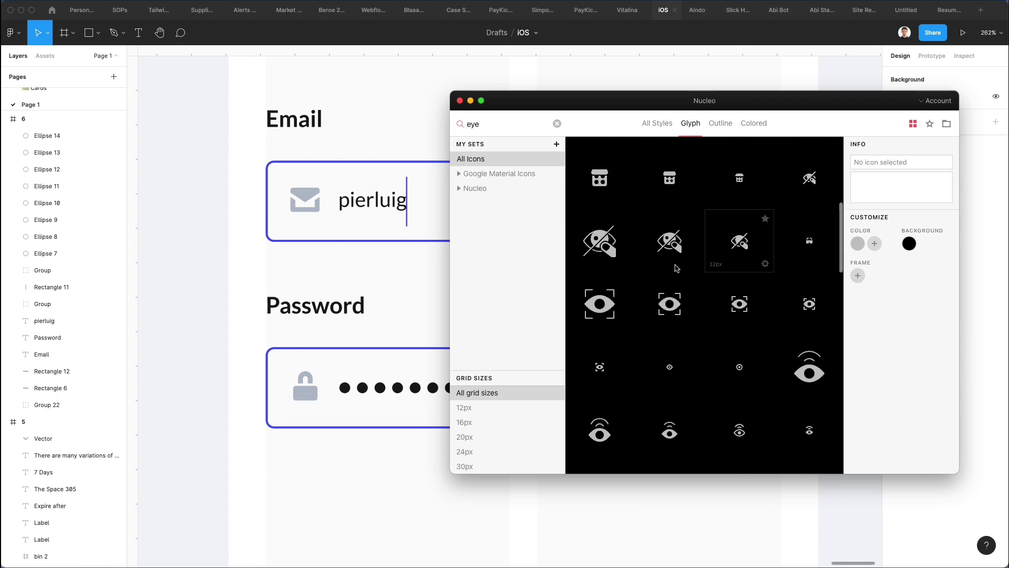
pyautogui.scroll(-4, 788, 253)
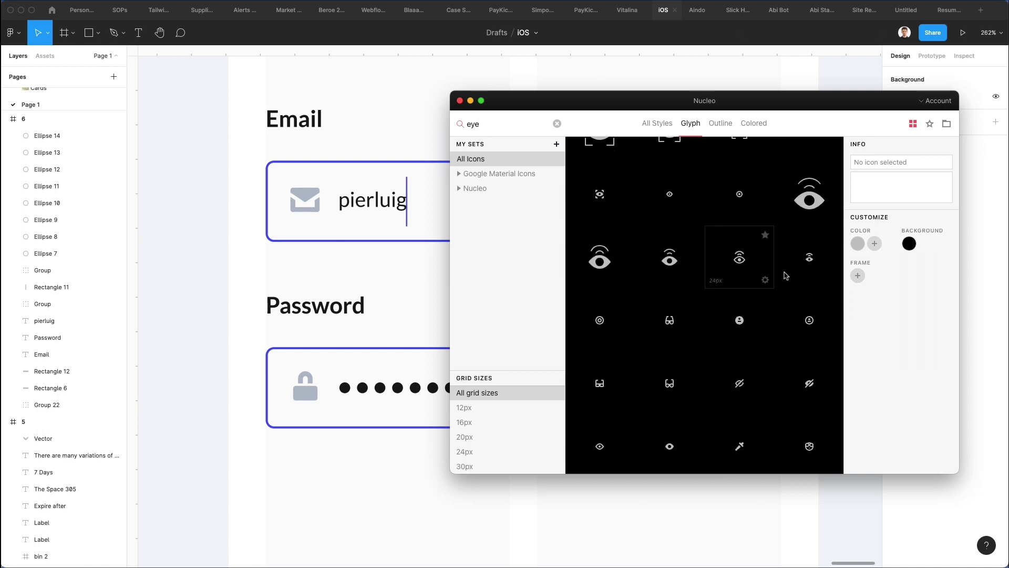
pyautogui.hscroll(1, 288, 300)
pyautogui.hscroll(5, 289, 299)
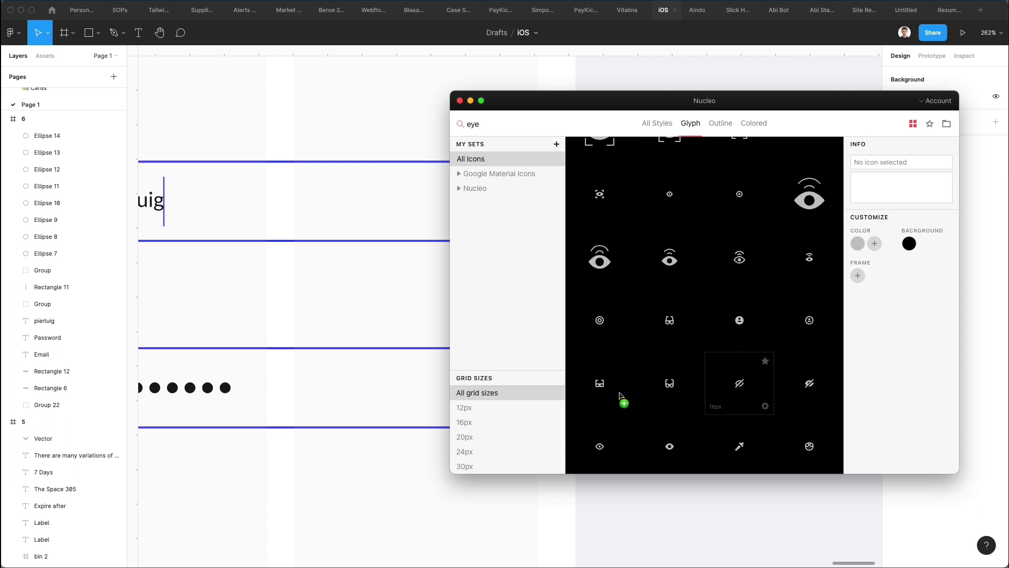
pyautogui.moveTo(621, 396); pyautogui.dragTo(357, 382)
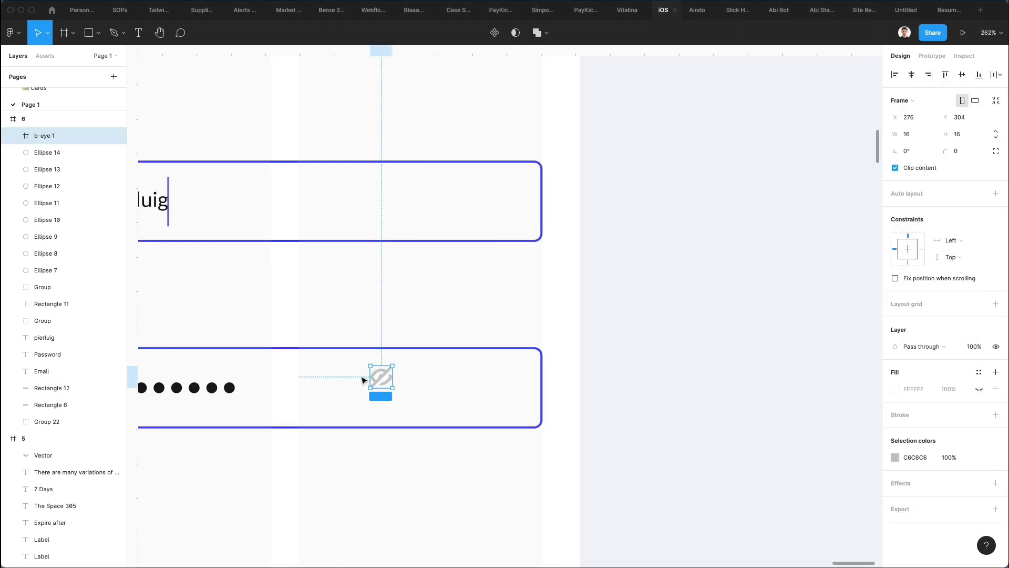
# - Ungroup the eye icon's frame and set its fill to B0BAC9 by sampling the lock icon
pyautogui.hscroll(-5, 368, 383)
pyautogui.press('super+shift+g')
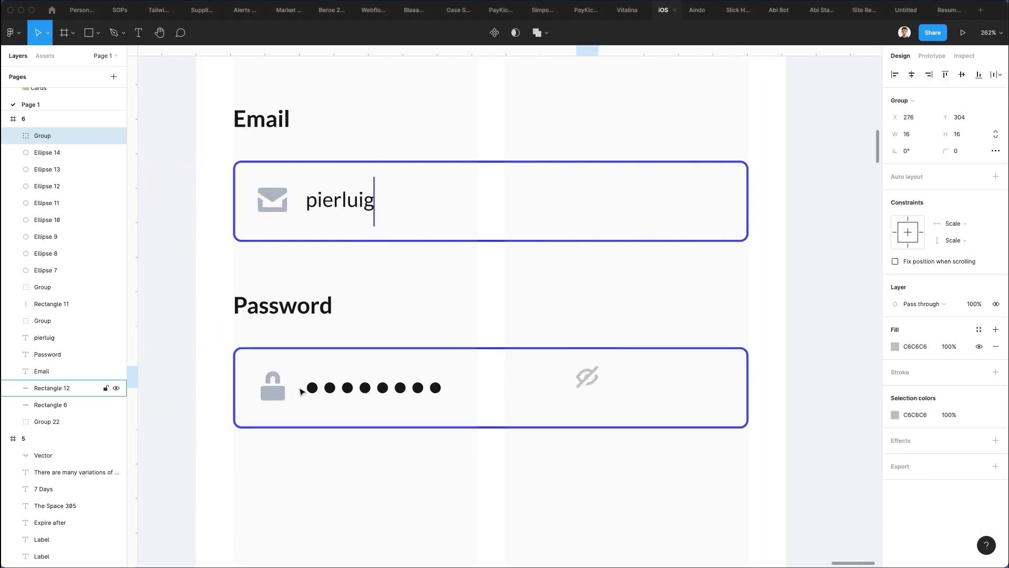
pyautogui.press('i')
pyautogui.click(276, 387)
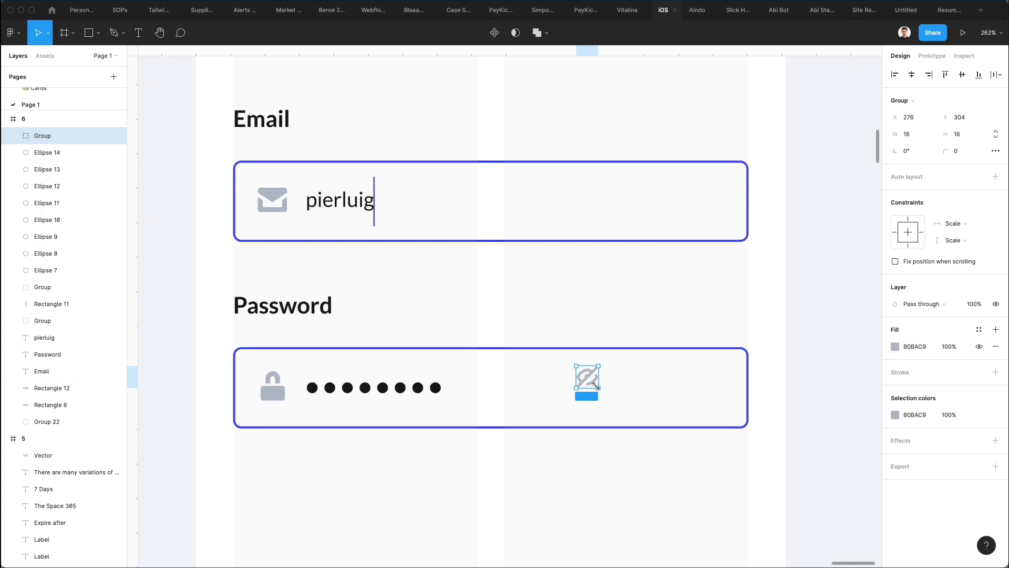
# - Move the crossed-out eye icon to the far end of the password field and resize it to about 19.5 px
pyautogui.moveTo(599, 388); pyautogui.dragTo(702, 390)
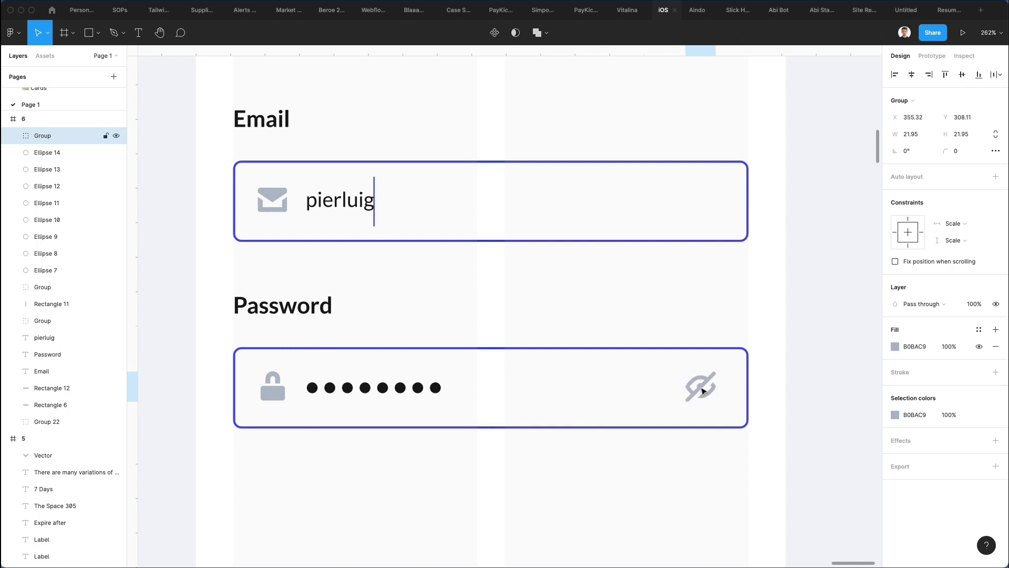
pyautogui.press('Right')
pyautogui.press('Right')
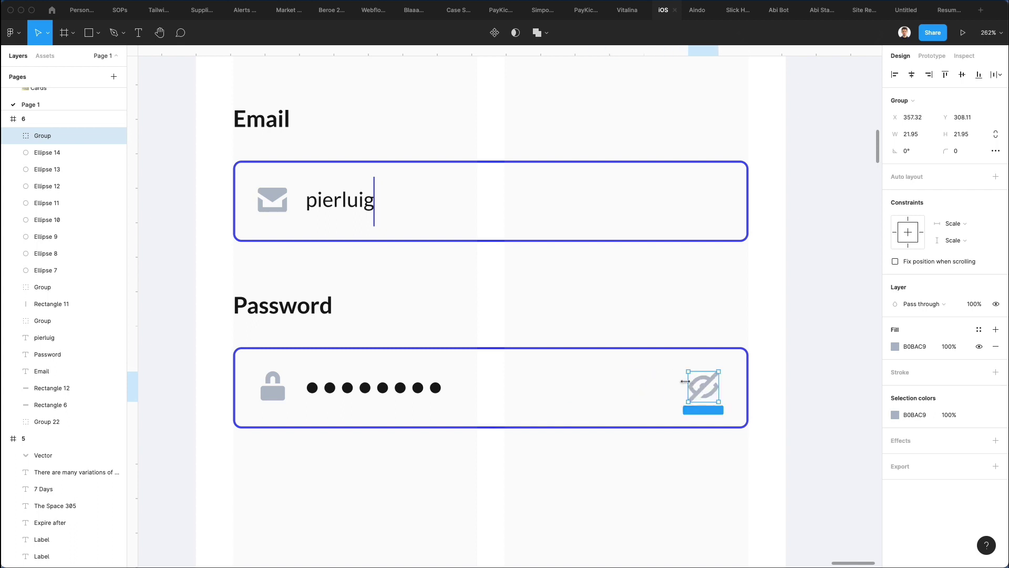
pyautogui.moveTo(688, 387); pyautogui.dragTo(692, 387)
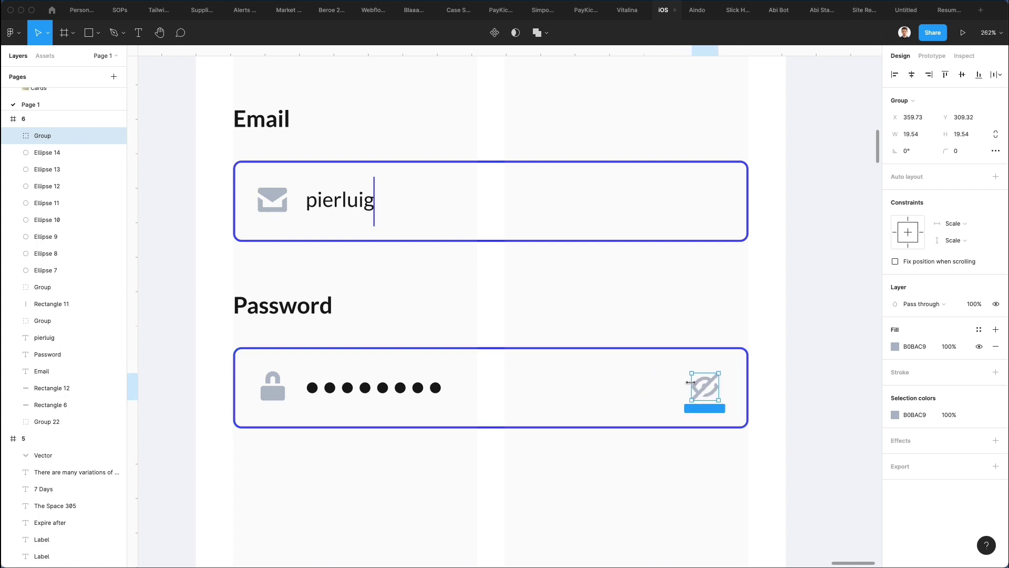
pyautogui.click(673, 322)
# - Group the Next button on the onboarding screen and place a copy near the bottom of the login screen, aligned with the fields
pyautogui.scroll(-3, 652, 294)
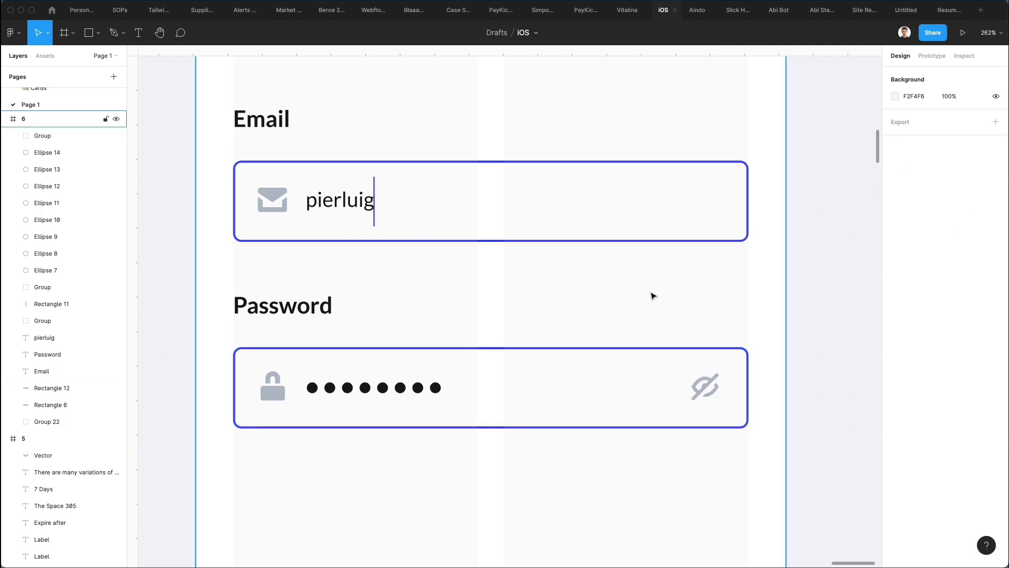
pyautogui.scroll(-3, 651, 296)
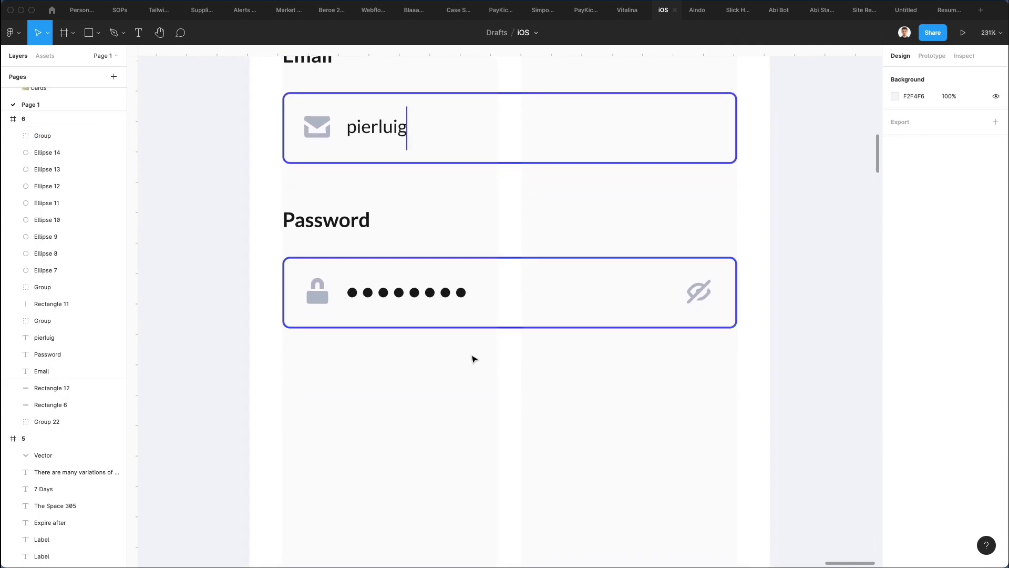
pyautogui.hscroll(-1, 478, 375)
pyautogui.scroll(-5, 479, 376)
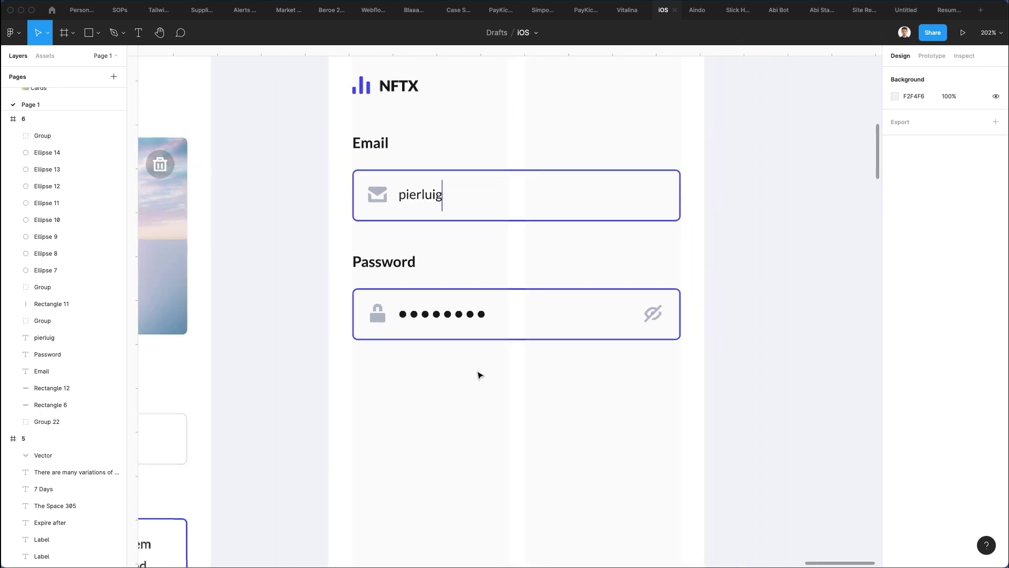
pyautogui.hscroll(-2, 478, 375)
pyautogui.scroll(-2, 479, 375)
pyautogui.scroll(-3, 478, 375)
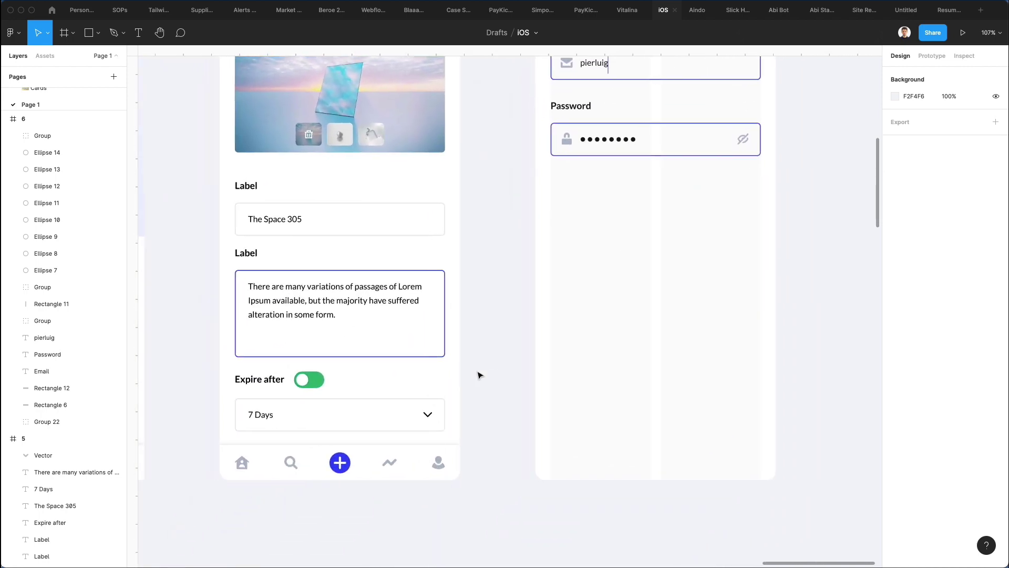
pyautogui.hscroll(4, 479, 375)
pyautogui.hscroll(-1, 478, 375)
pyautogui.click(625, 403)
pyautogui.hscroll(4, 583, 409)
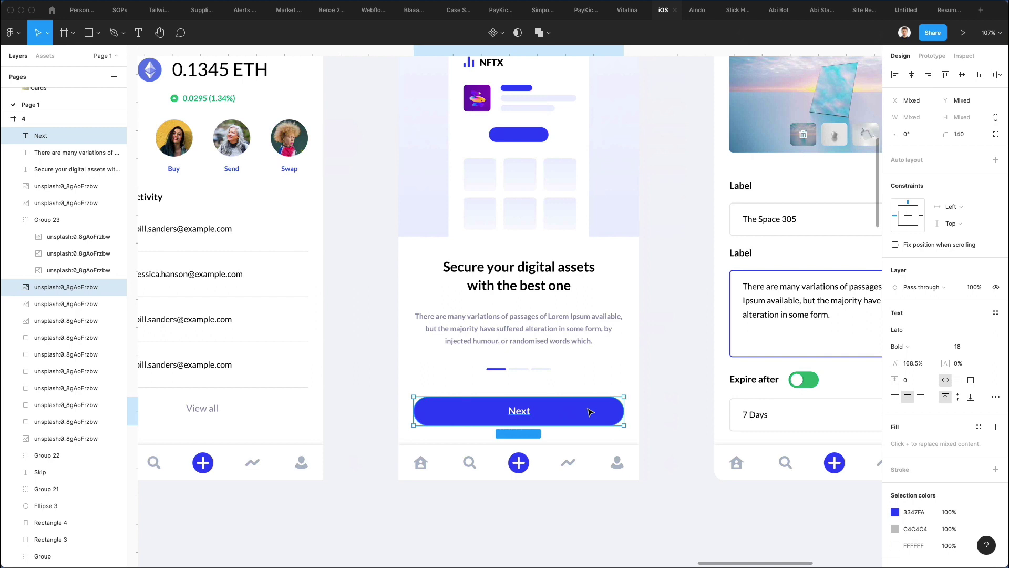
pyautogui.moveTo(359, 411); pyautogui.dragTo(772, 379)
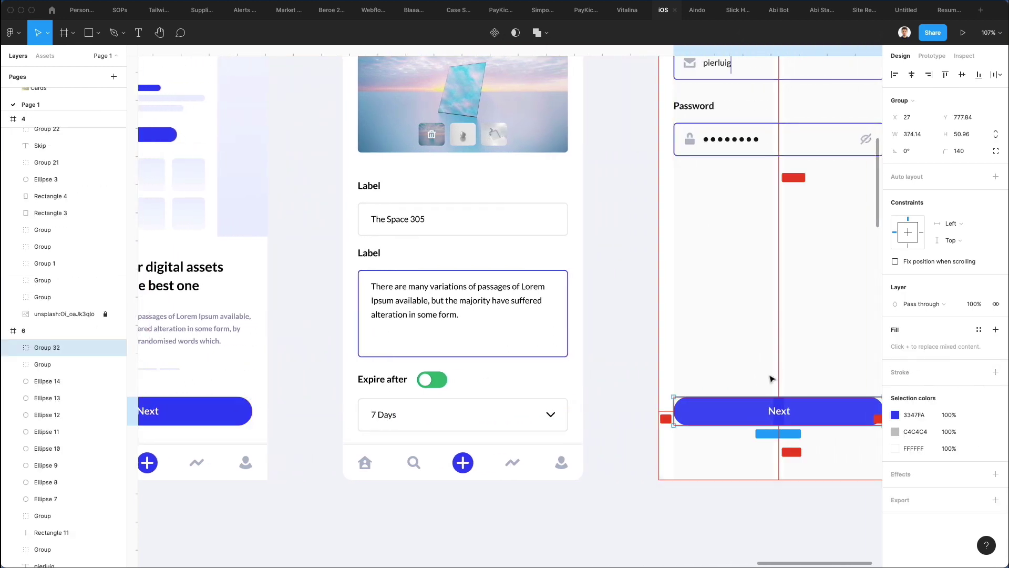
pyautogui.hscroll(4, 672, 386)
pyautogui.click(568, 355)
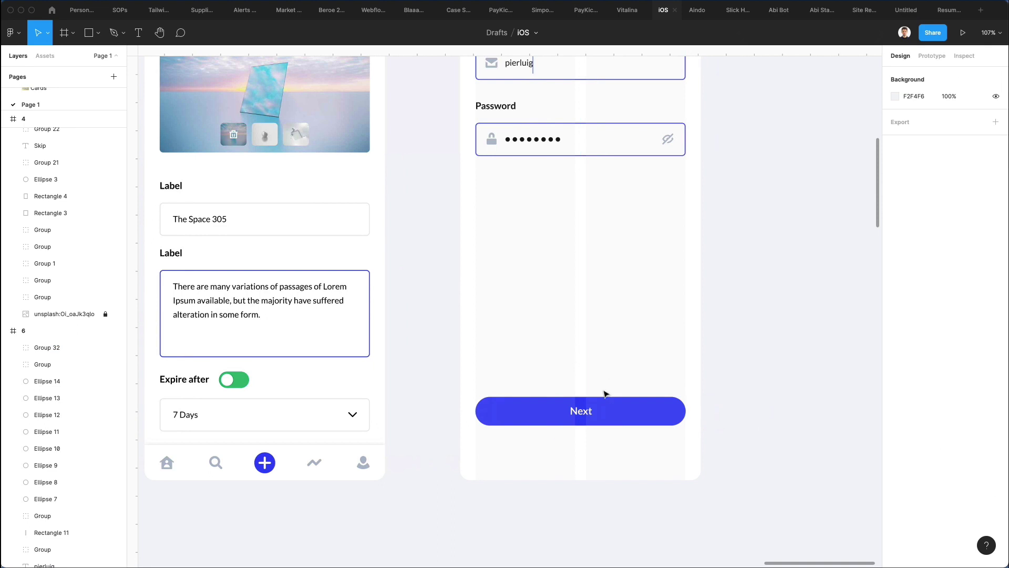
# - Move the Next button up directly below the password field, to about Y 394
pyautogui.moveTo(605, 405); pyautogui.dragTo(598, 191)
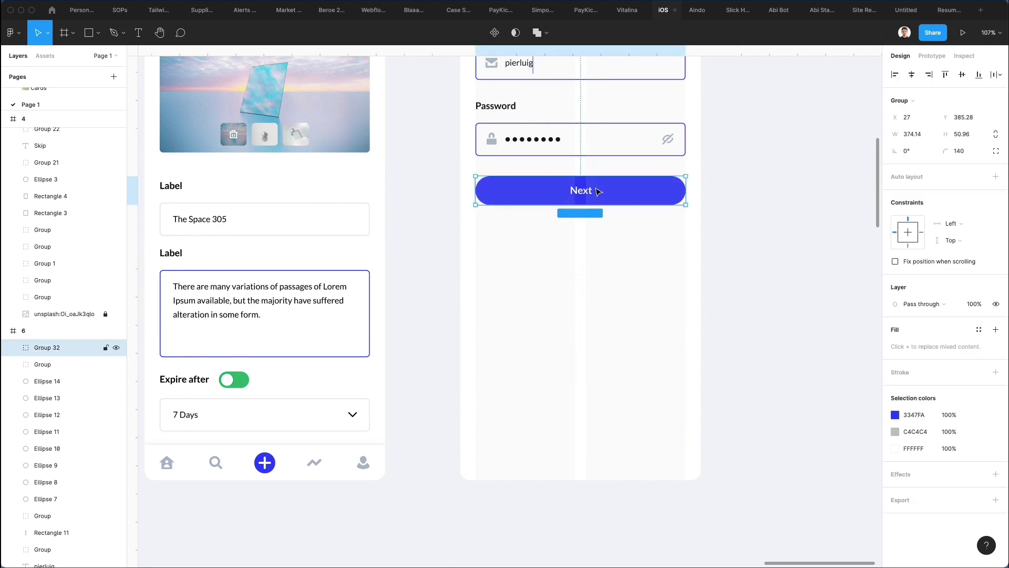
pyautogui.scroll(5, 599, 191)
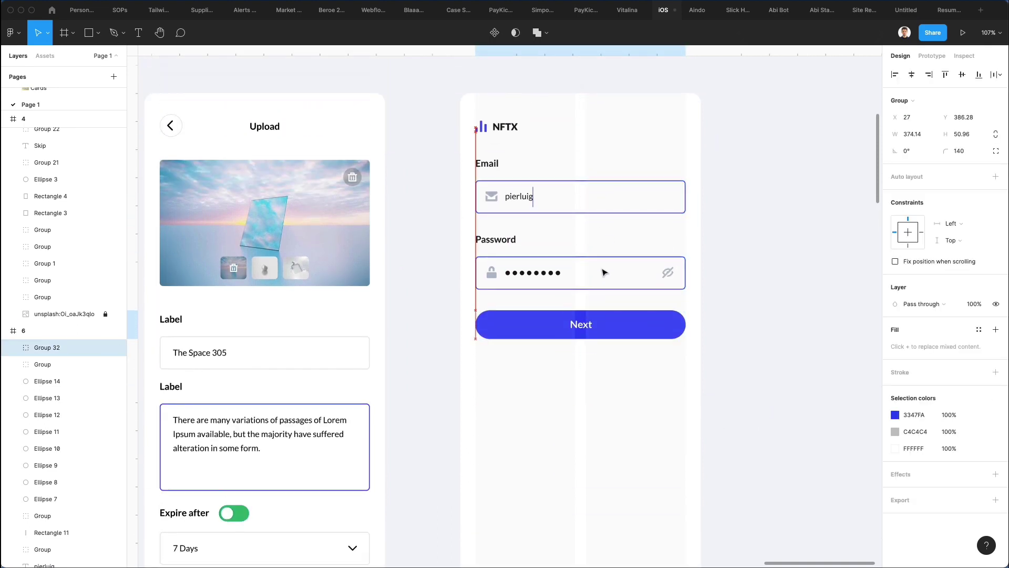
pyautogui.press('Down')
pyautogui.press('Down')
pyautogui.press('Down')
pyautogui.press('Down')
pyautogui.press('Down')
pyautogui.press('Down')
pyautogui.press('Down')
pyautogui.press('Down')
pyautogui.press('Down')
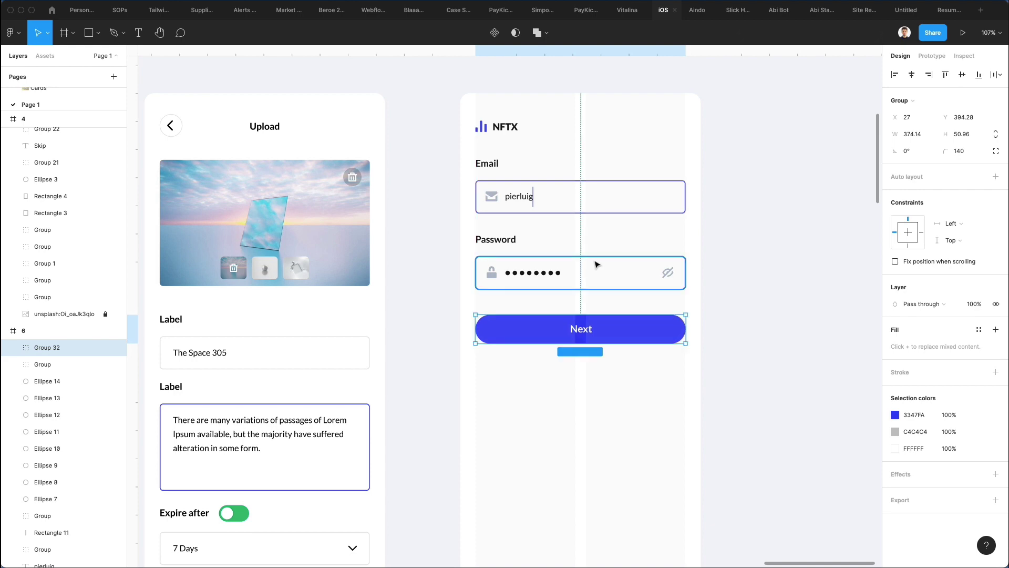
# - Set the password field's stroke to E9E9E9 by sampling the border of the Upload screen's input field
pyautogui.click(594, 264)
pyautogui.click(895, 347)
pyautogui.scroll(10, 284, 347)
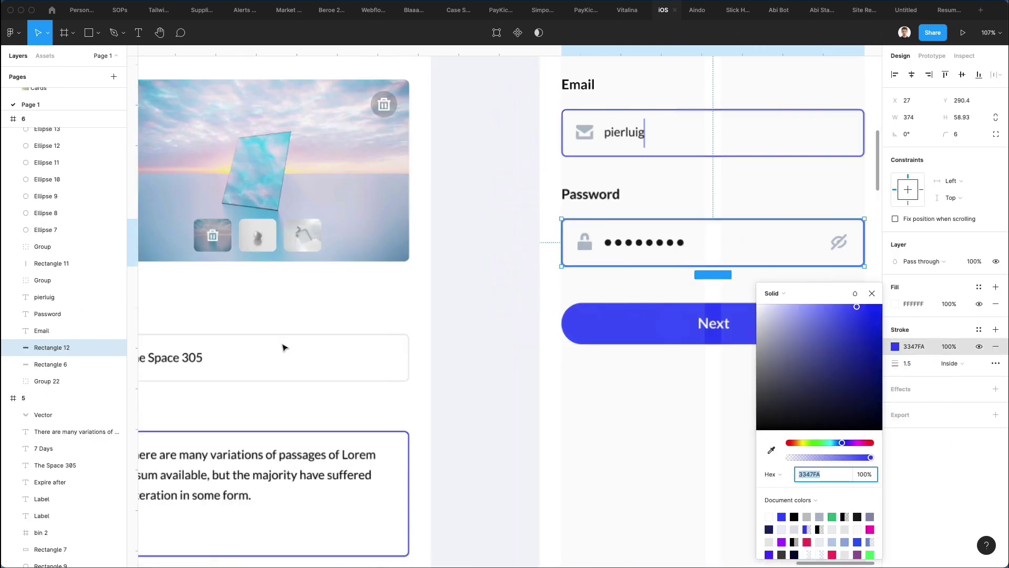
pyautogui.press('i')
pyautogui.click(364, 312)
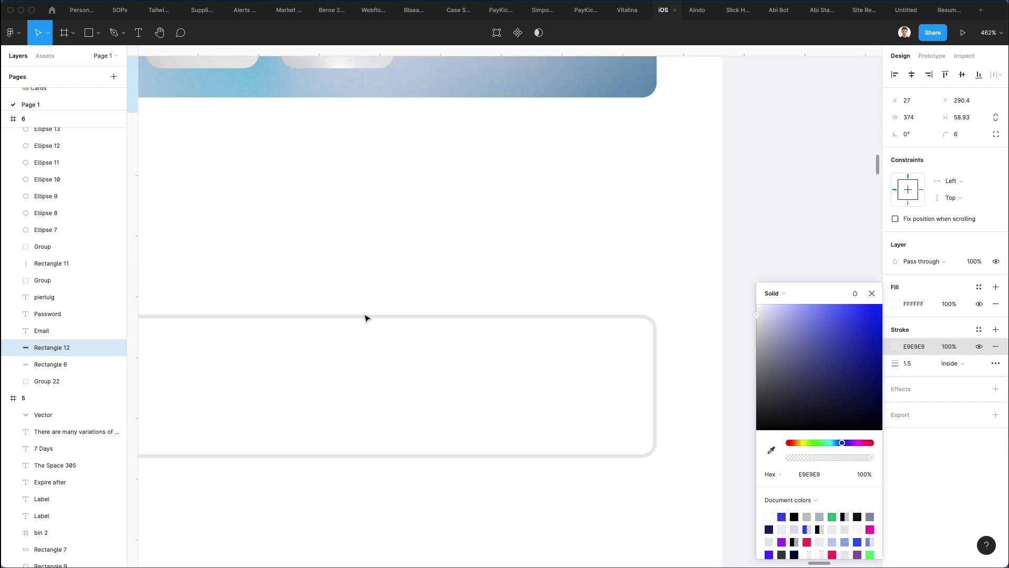
pyautogui.scroll(-8, 367, 318)
pyautogui.hscroll(1, 532, 351)
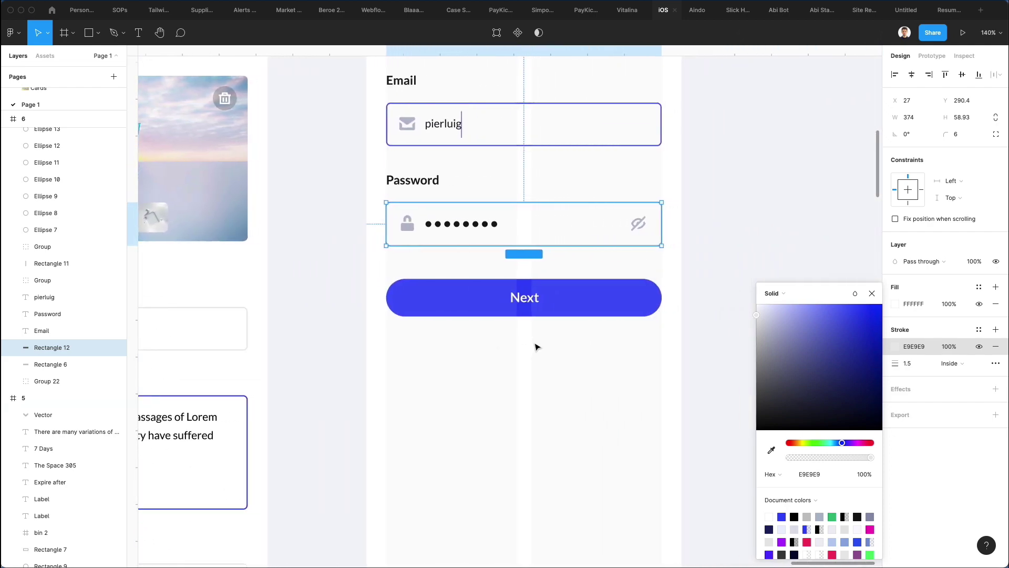
pyautogui.click(536, 345)
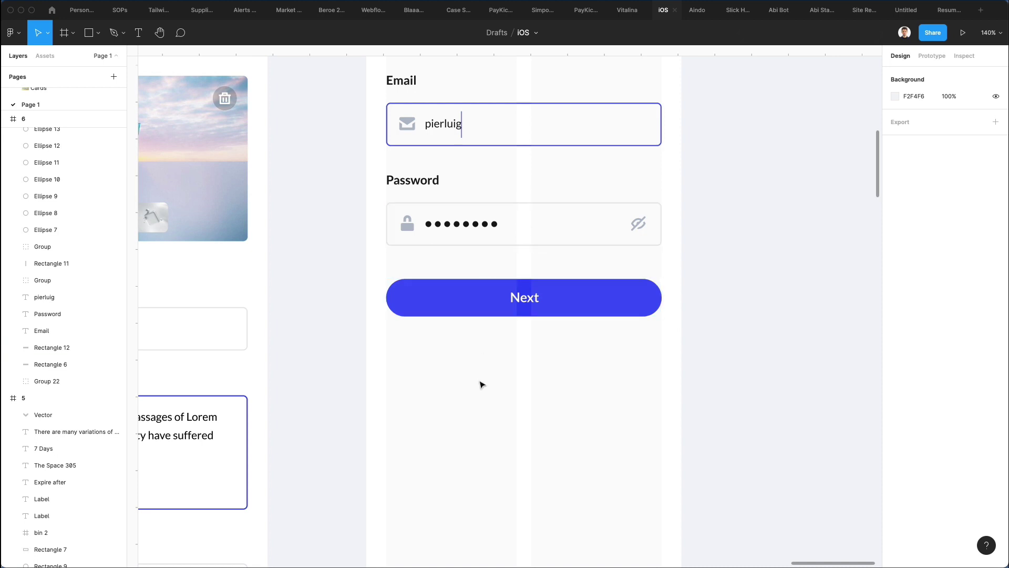
# - Copy the "The Space 305" text from the Upload screen to just below the login screen's Next button
pyautogui.hscroll(-6, 421, 211)
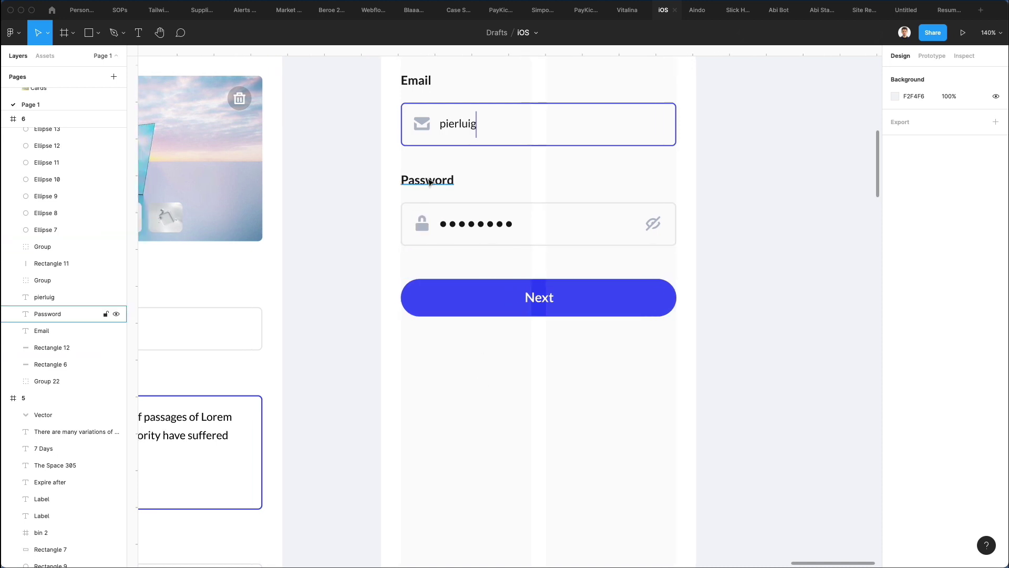
pyautogui.hscroll(-3, 430, 182)
pyautogui.moveTo(284, 331); pyautogui.dragTo(662, 346)
pyautogui.hscroll(4, 736, 316)
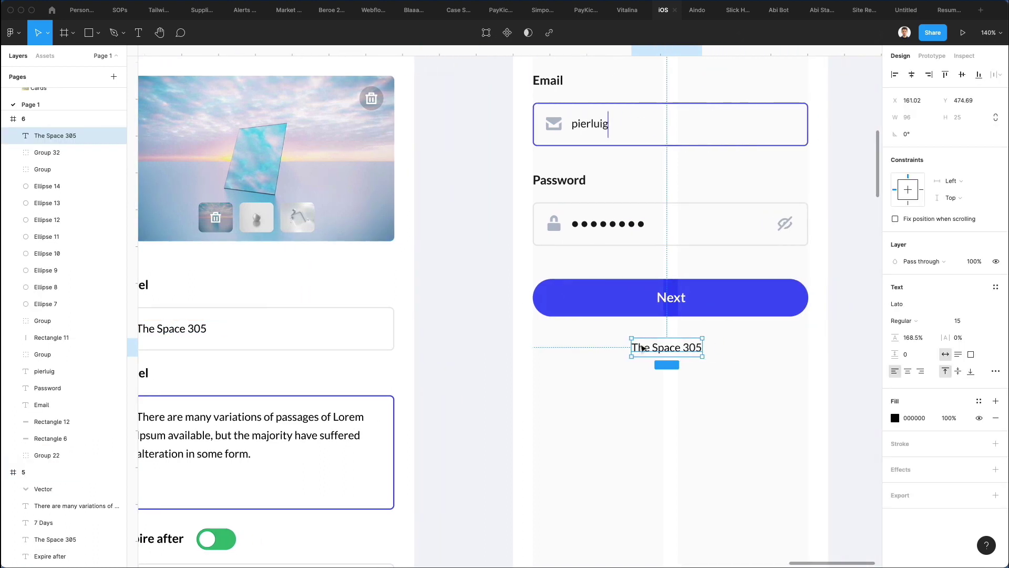
# - Change the copied text to "or sign in with" and center it horizontally on the login screen
pyautogui.doubleClick(642, 347)
pyautogui.write('or sign in with')
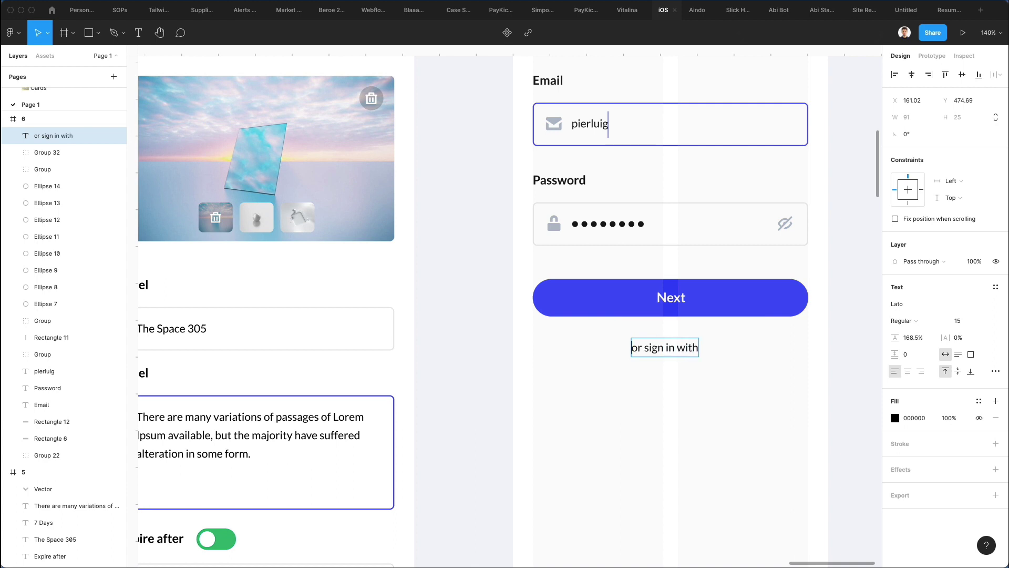
pyautogui.press('Escape')
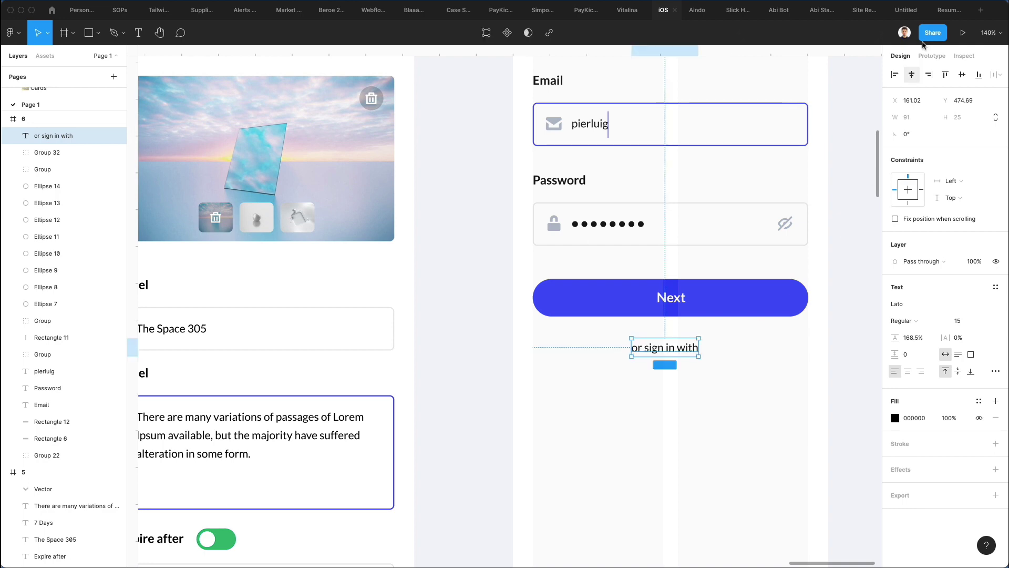
pyautogui.click(912, 74)
# - Set the fill of "or sign in with" to 8D92AE by sampling the grey paragraph on the onboarding screen
pyautogui.hscroll(2, 530, 307)
pyautogui.hscroll(-4, 530, 307)
pyautogui.scroll(-2, 530, 307)
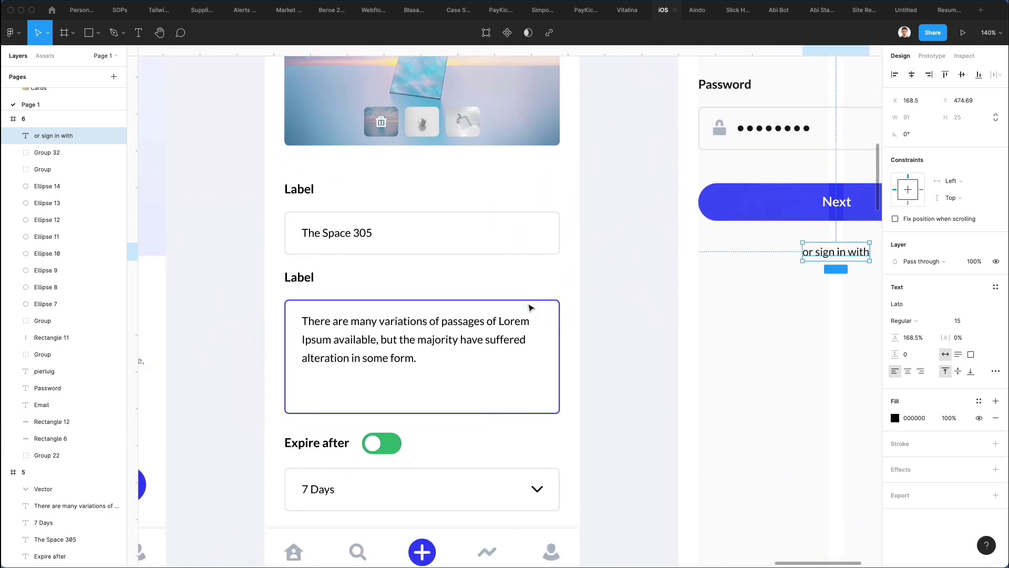
pyautogui.scroll(-3, 530, 308)
pyautogui.hscroll(-5, 530, 307)
pyautogui.scroll(5, 419, 354)
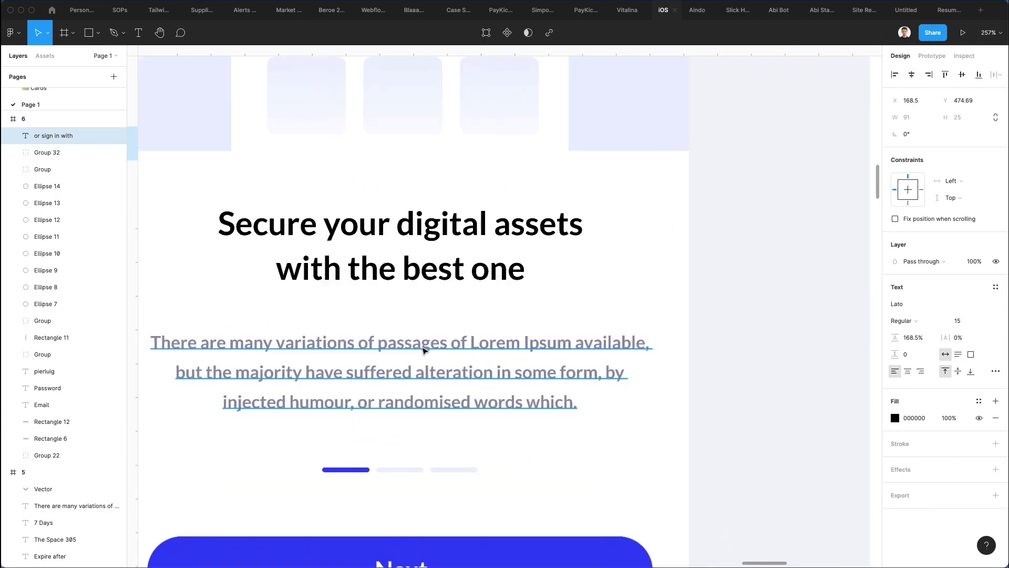
pyautogui.press('i')
pyautogui.click(424, 345)
pyautogui.hscroll(10, 424, 345)
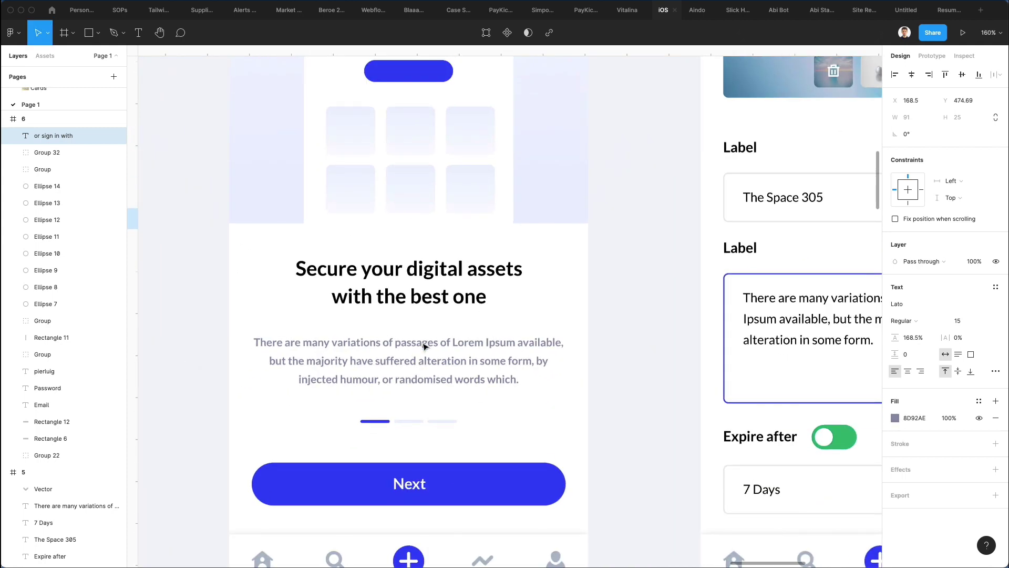
pyautogui.scroll(-3, 425, 346)
pyautogui.click(424, 347)
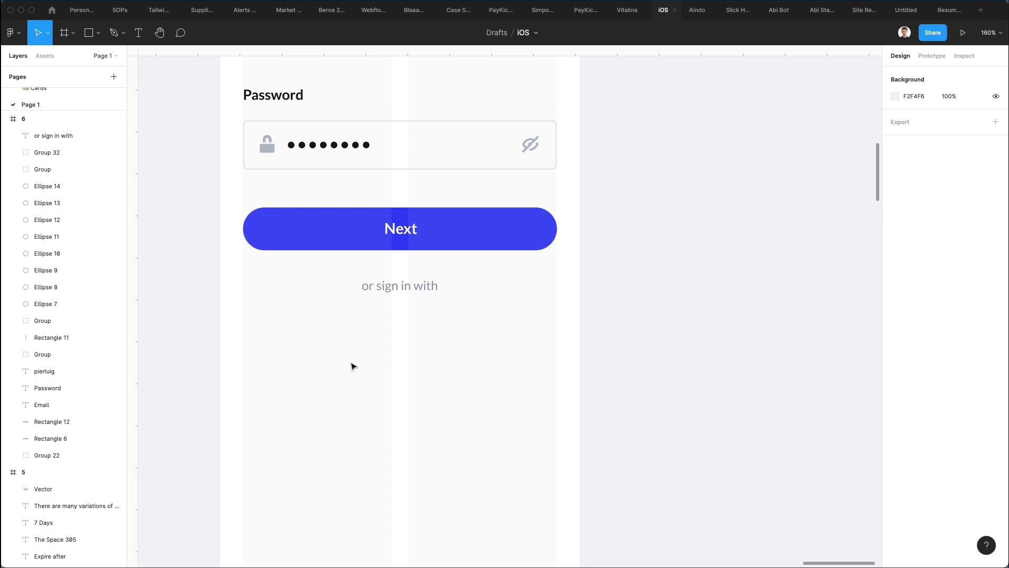
# - Draw a circle about 57 px wide below "or sign in with" and paste the password field's copied properties onto it
pyautogui.press('o')
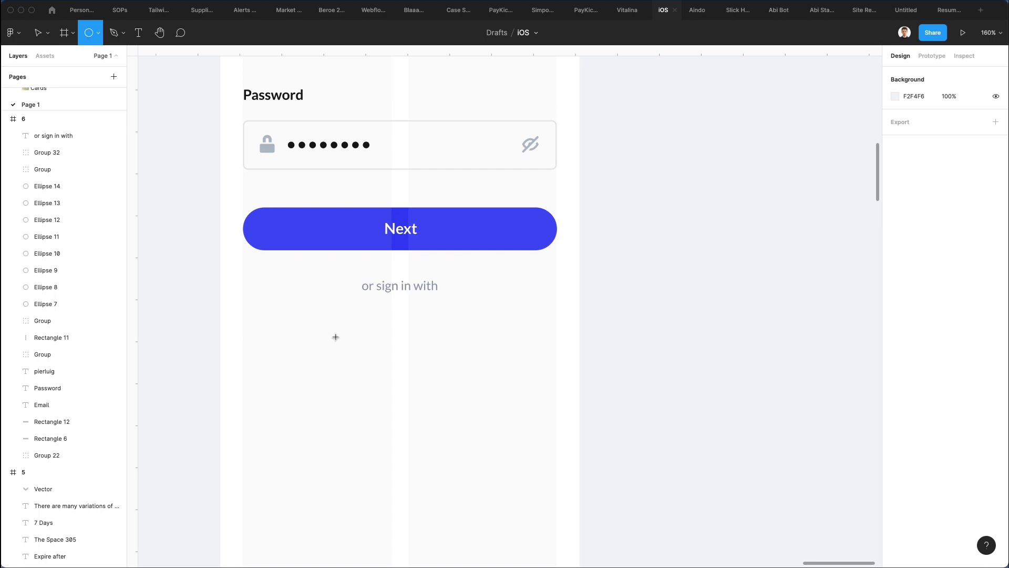
pyautogui.moveTo(308, 313); pyautogui.dragTo(355, 361)
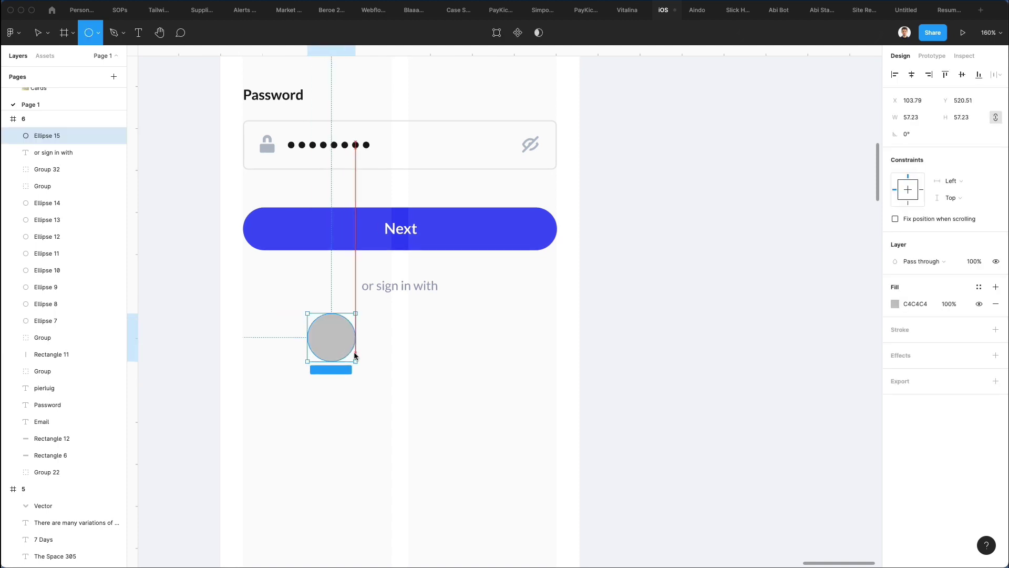
pyautogui.click(445, 130)
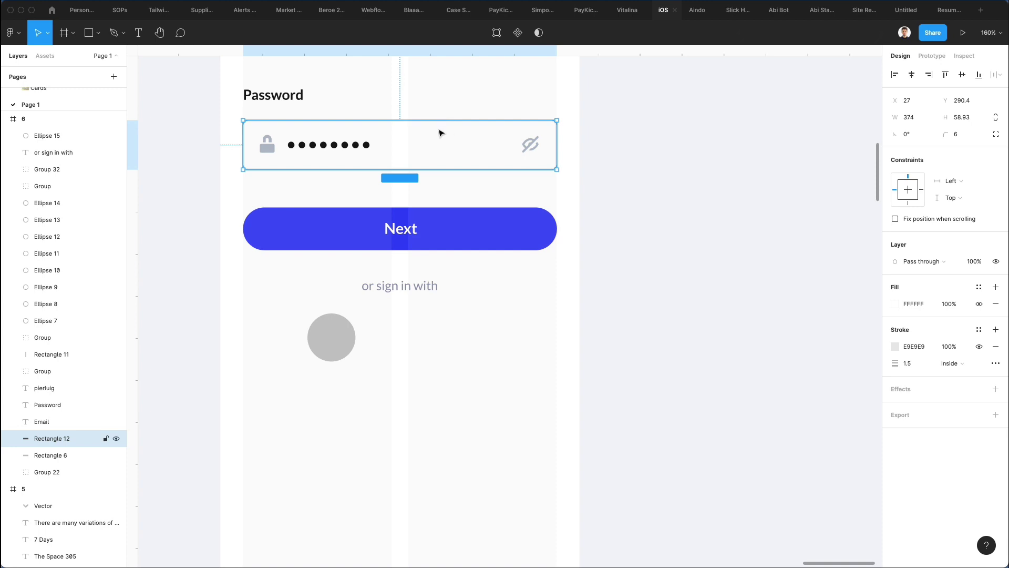
pyautogui.rightClick(441, 133)
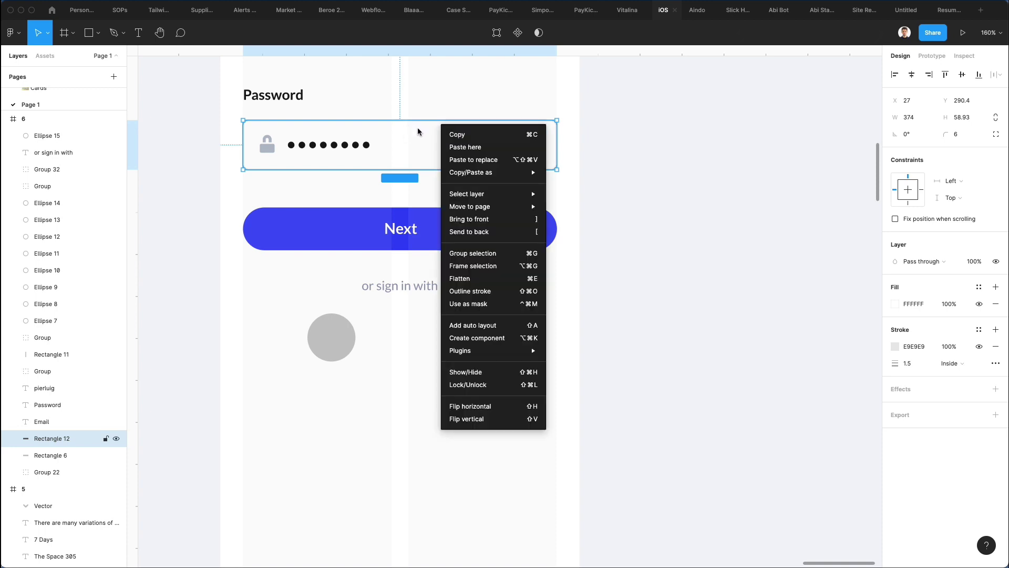
pyautogui.moveTo(508, 176)
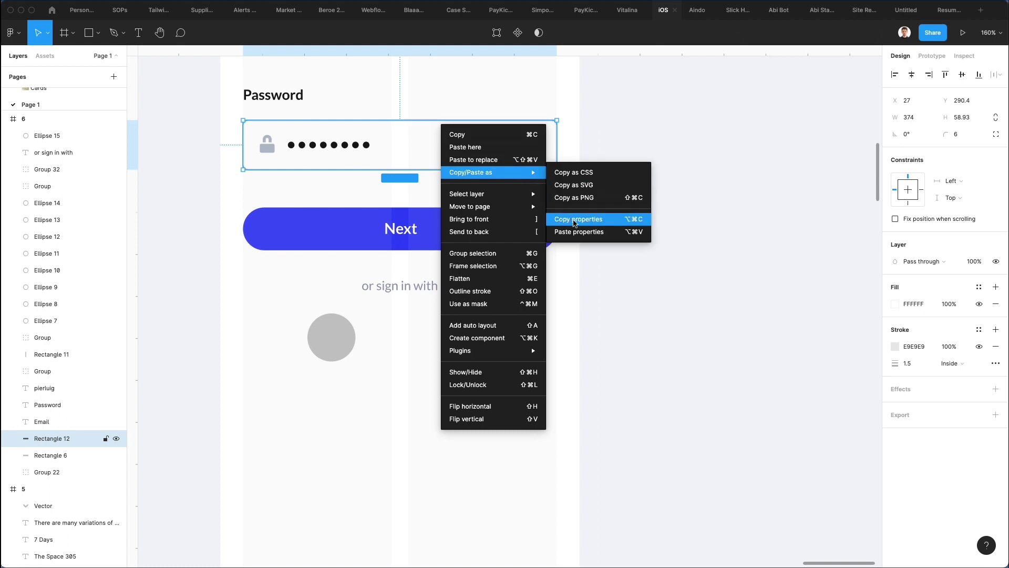
pyautogui.click(574, 221)
pyautogui.click(332, 331)
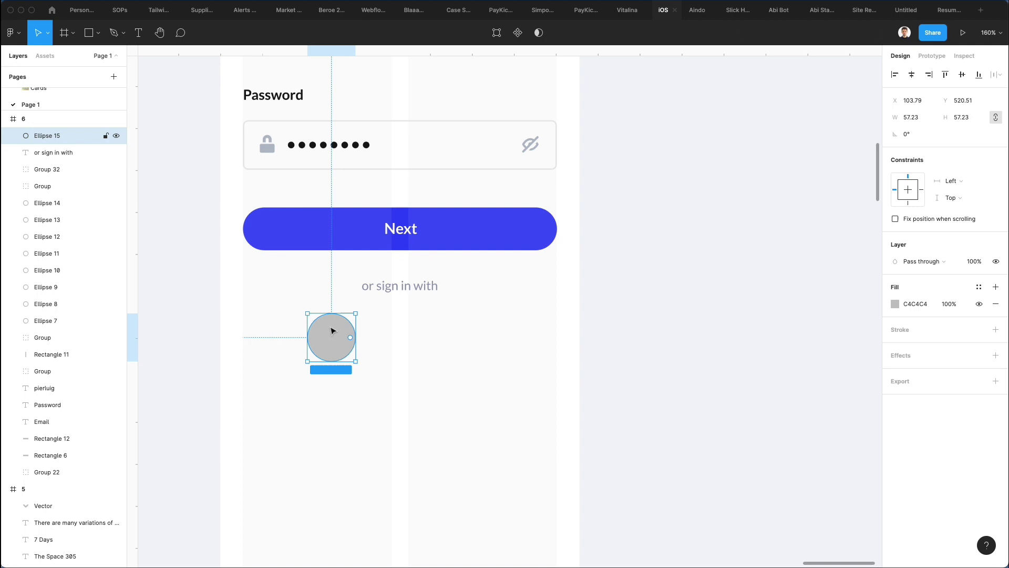
pyautogui.rightClick(332, 331)
pyautogui.moveTo(378, 305)
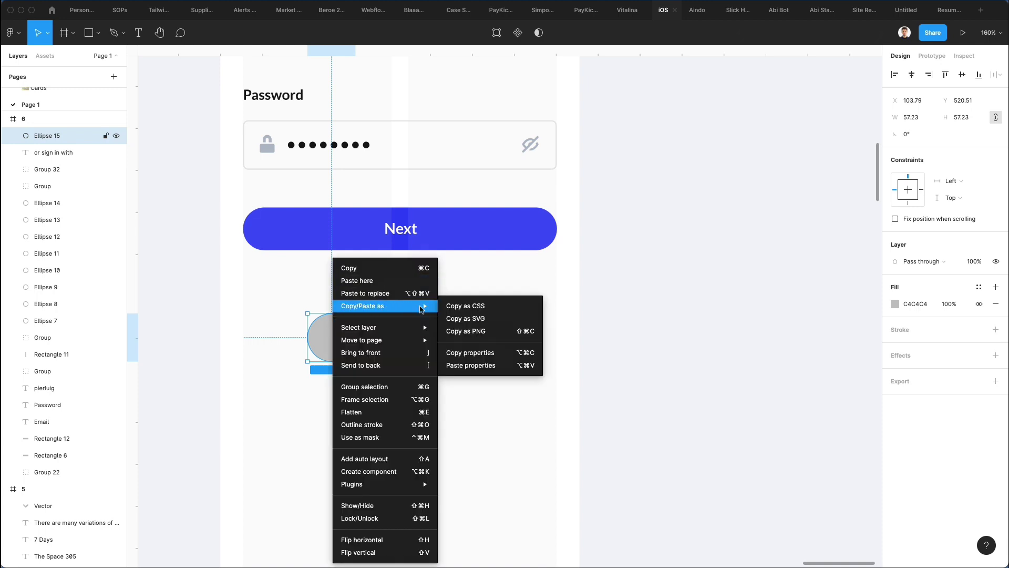
pyautogui.click(487, 372)
pyautogui.click(390, 354)
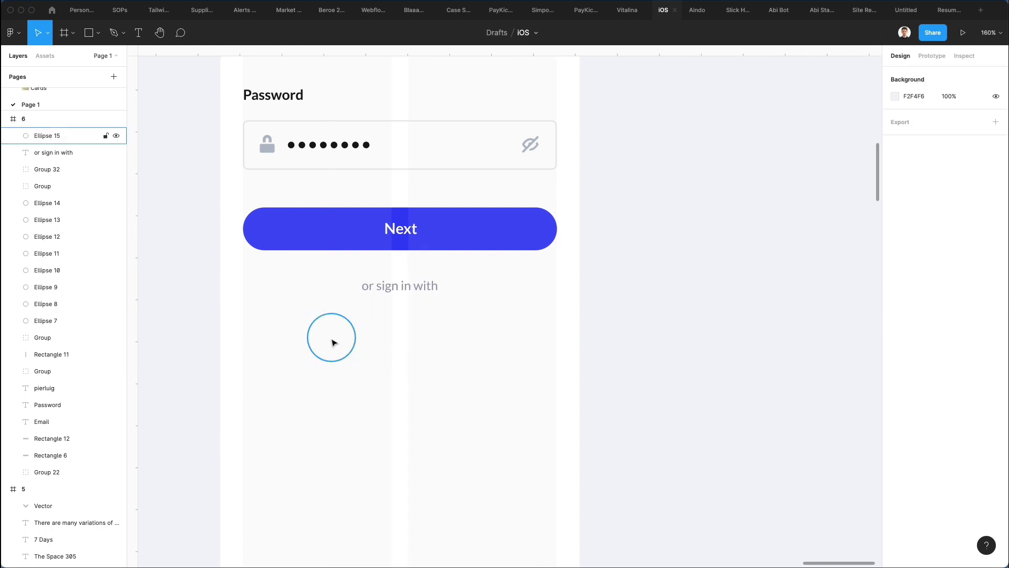
# - Shift the circle slightly down and toward the screen's edge, and add the colored Google logo from Nucleo just below it
pyautogui.moveTo(333, 340); pyautogui.dragTo(318, 342)
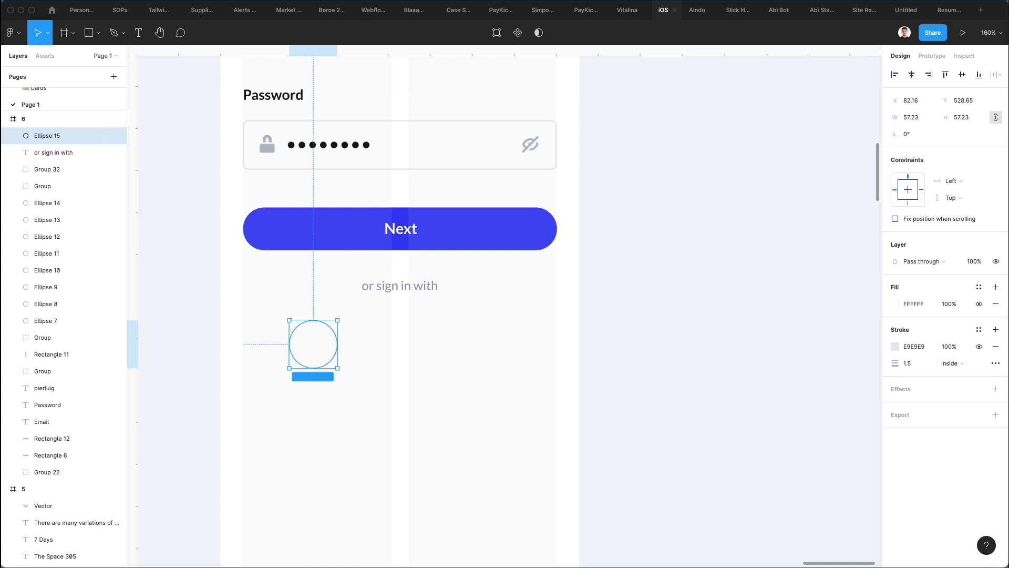
pyautogui.hotkey('ctrl', 'alt', 'n')
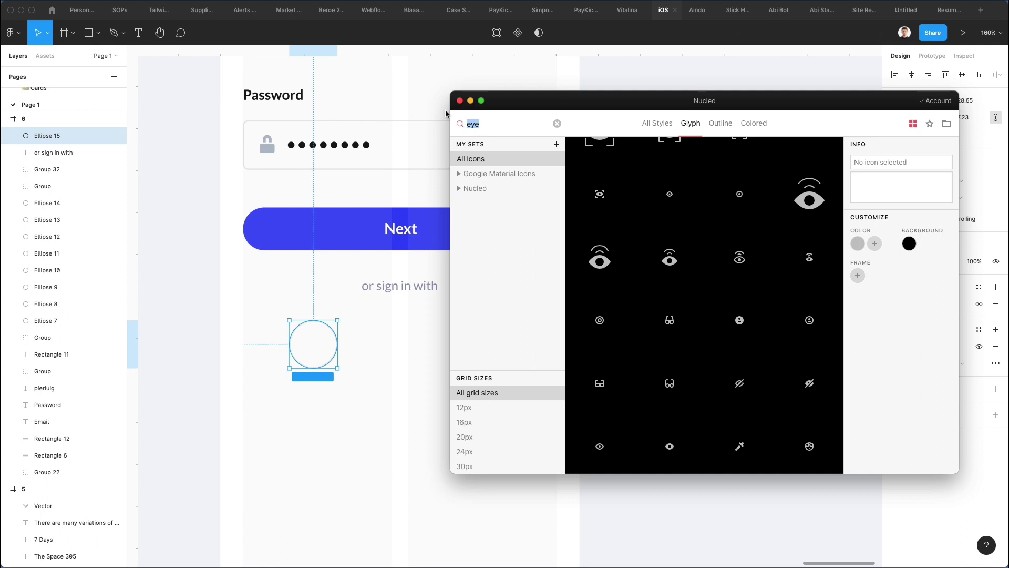
pyautogui.write('google')
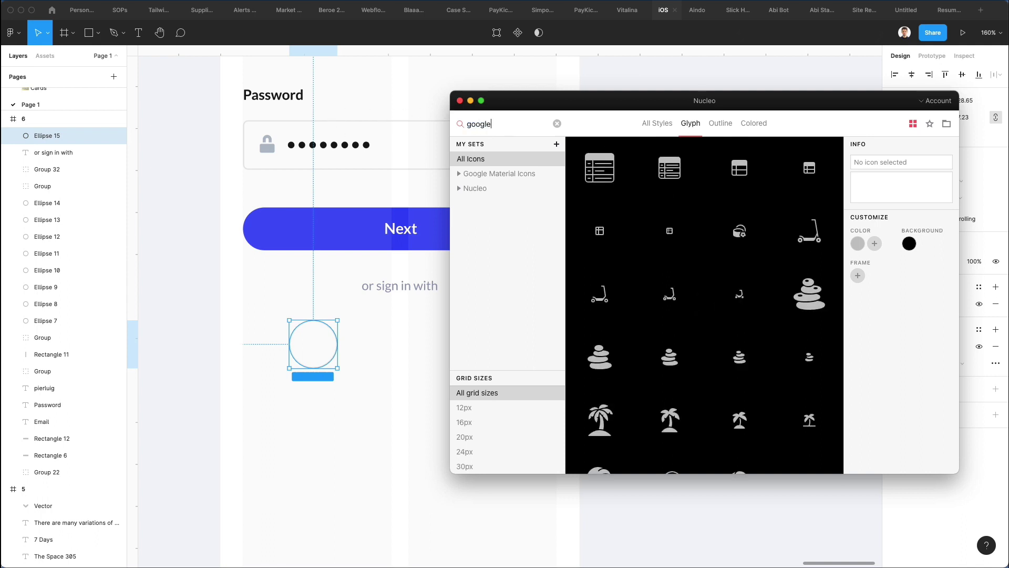
pyautogui.hscroll(-1, 448, 115)
pyautogui.click(753, 124)
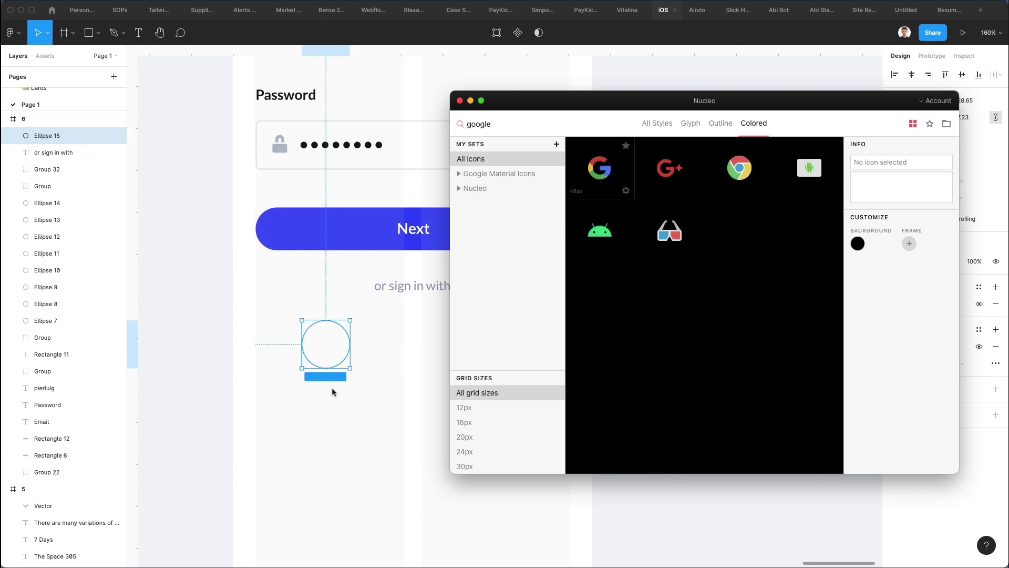
pyautogui.moveTo(332, 391); pyautogui.dragTo(330, 391)
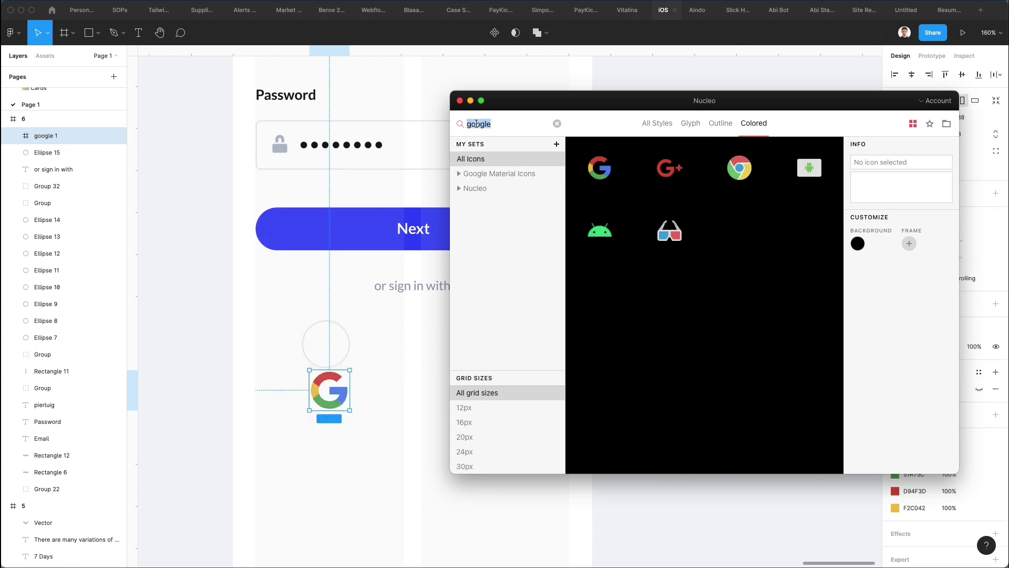
# - Find the colored Apple logo and the round Facebook logo in Nucleo and place them in a row beside the Google logo
pyautogui.write('apple')
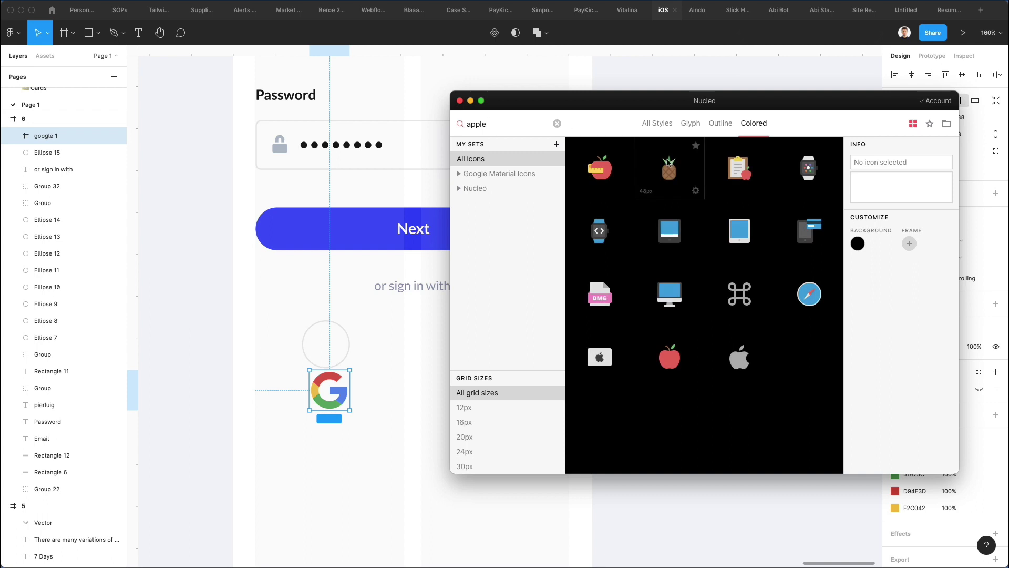
pyautogui.moveTo(394, 392); pyautogui.dragTo(396, 391)
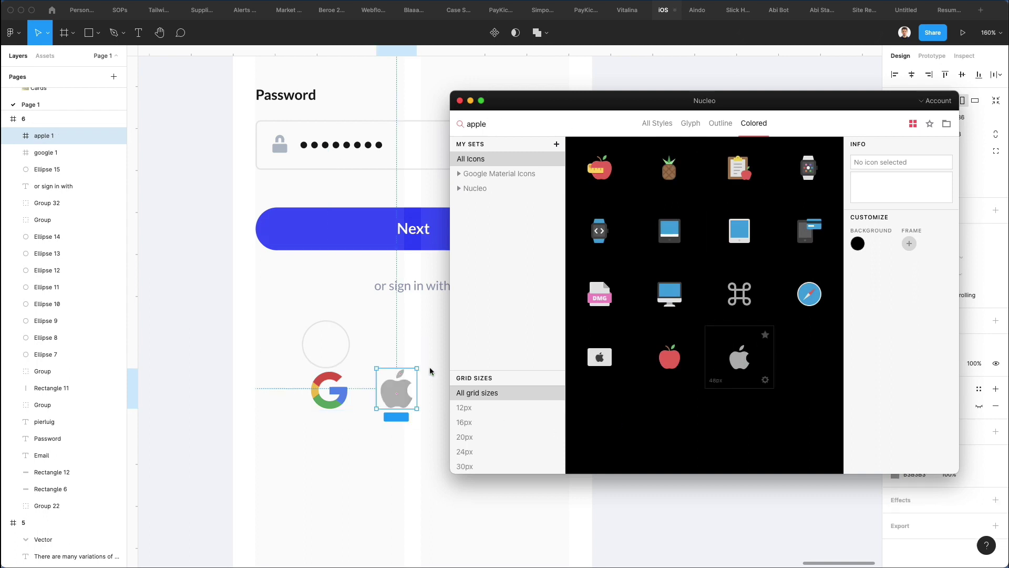
pyautogui.write('face')
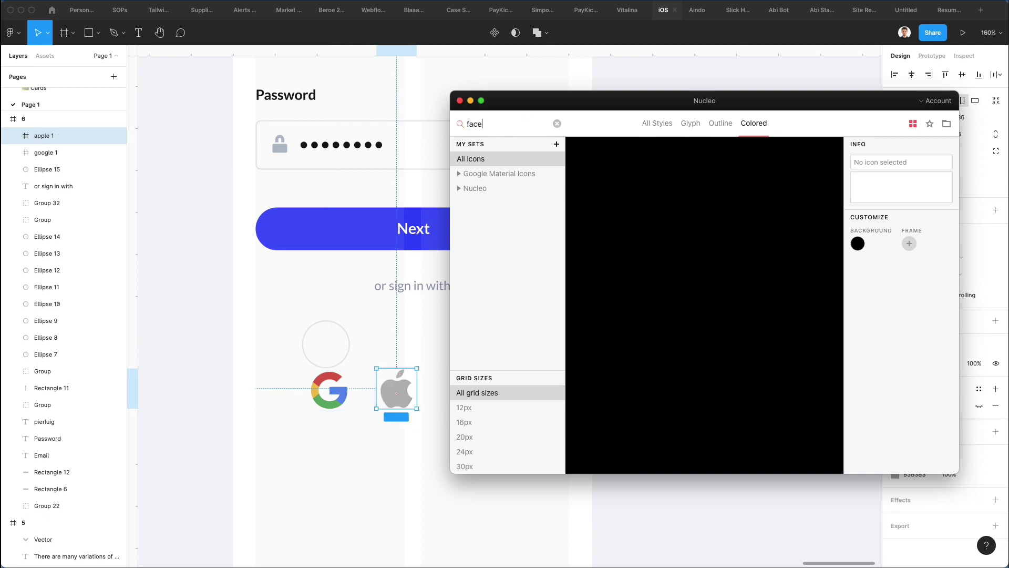
pyautogui.write('book')
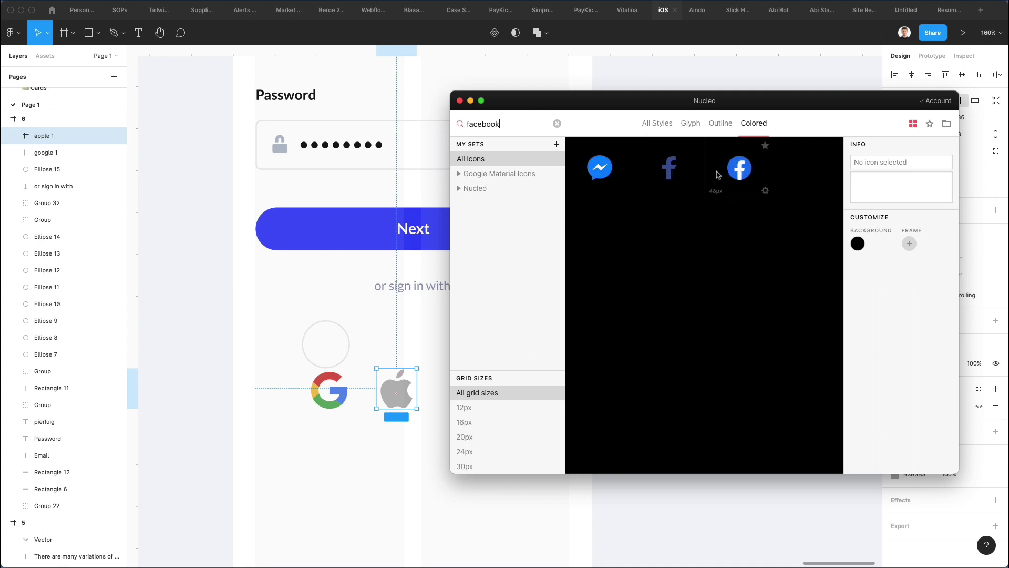
pyautogui.hscroll(3, 335, 213)
pyautogui.hscroll(3, 335, 213)
pyautogui.moveTo(750, 160)
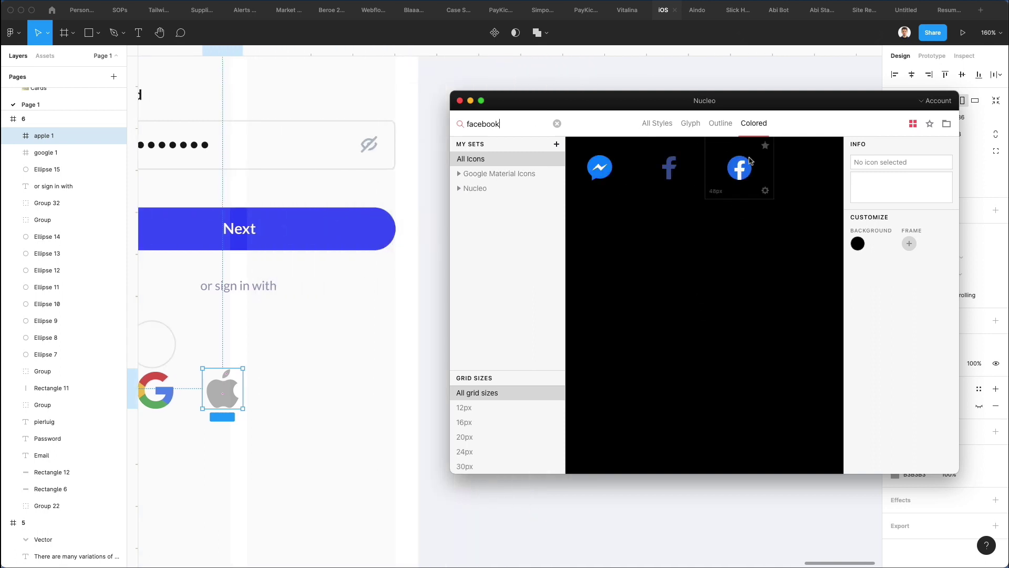
pyautogui.moveTo(298, 389); pyautogui.dragTo(297, 389)
# - Remove the enclosing frames from the Google, Apple and Facebook logos
pyautogui.click(223, 389)
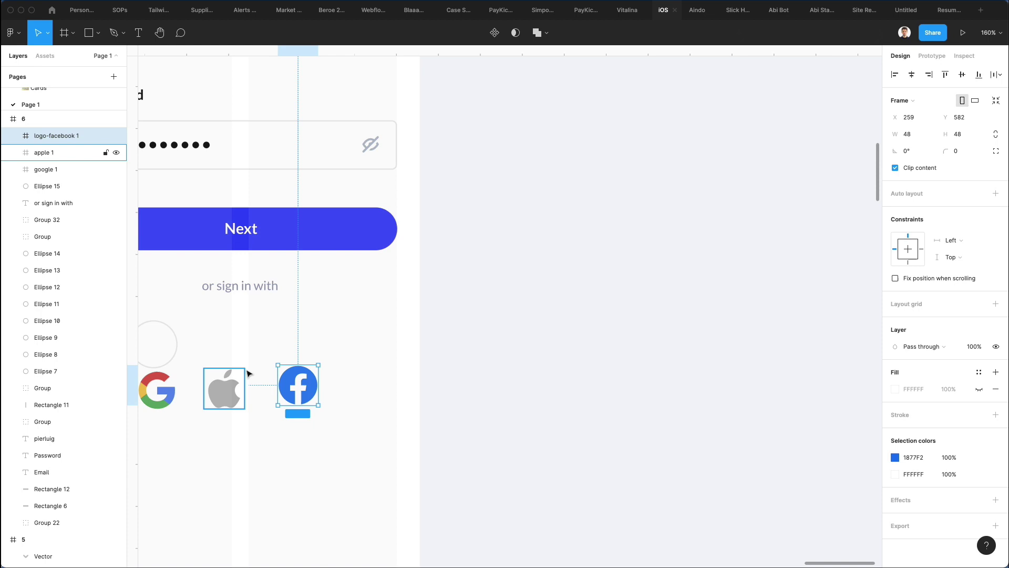
pyautogui.hscroll(-5, 268, 394)
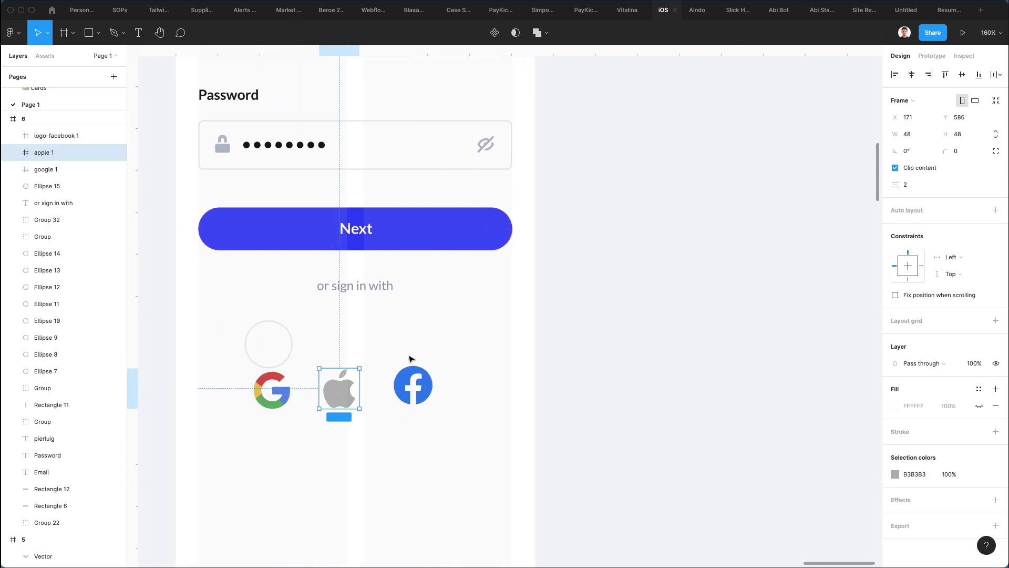
pyautogui.click(322, 340)
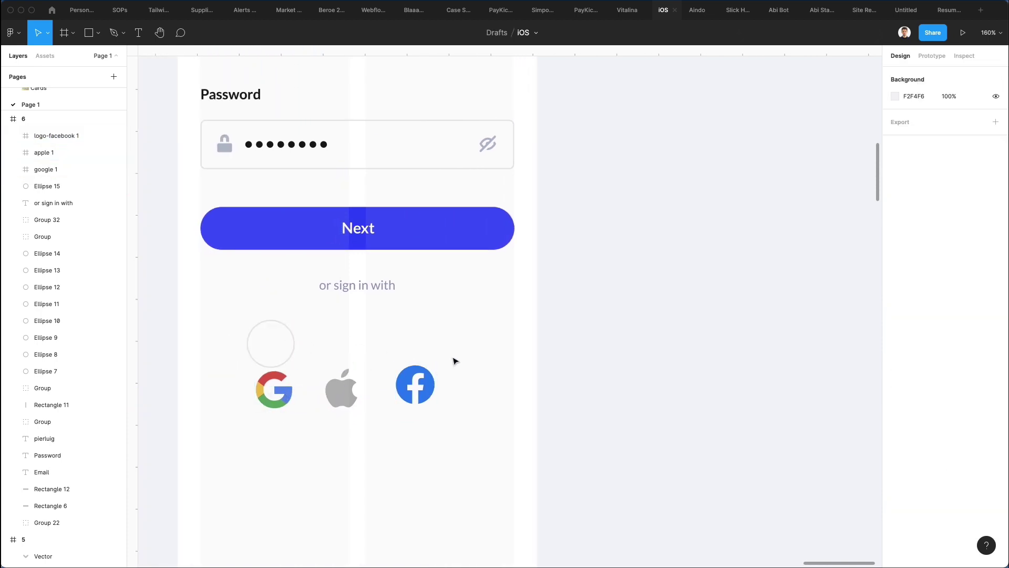
pyautogui.moveTo(456, 361); pyautogui.dragTo(268, 453)
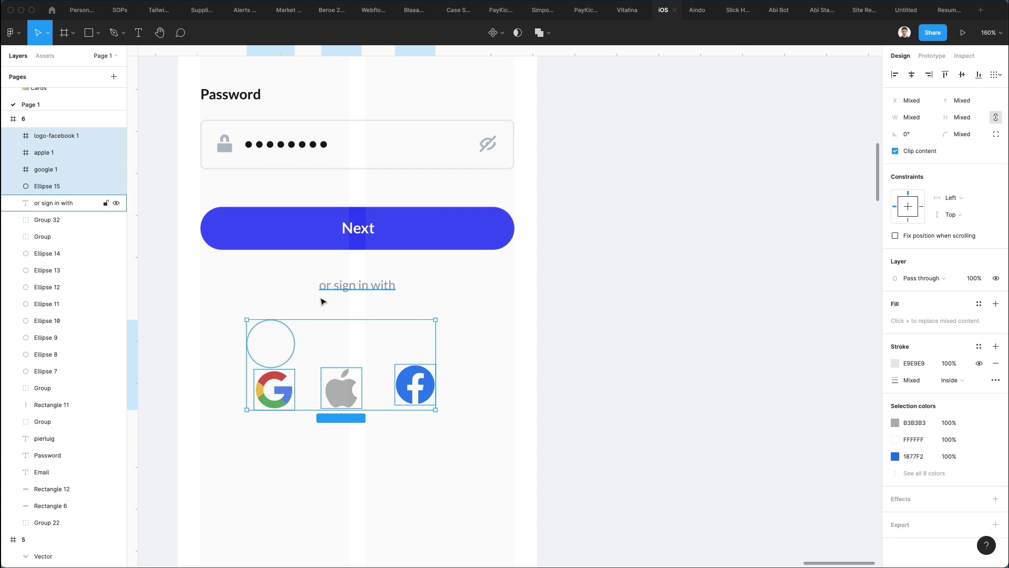
pyautogui.keyDown('shift'); pyautogui.click(266, 335); pyautogui.keyUp('shift')
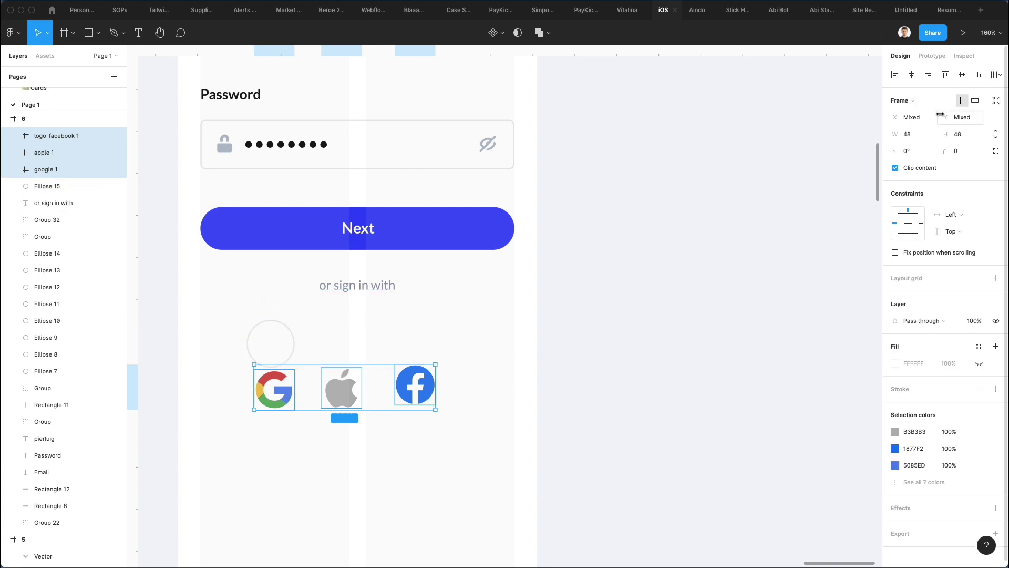
pyautogui.press('super+shift+g')
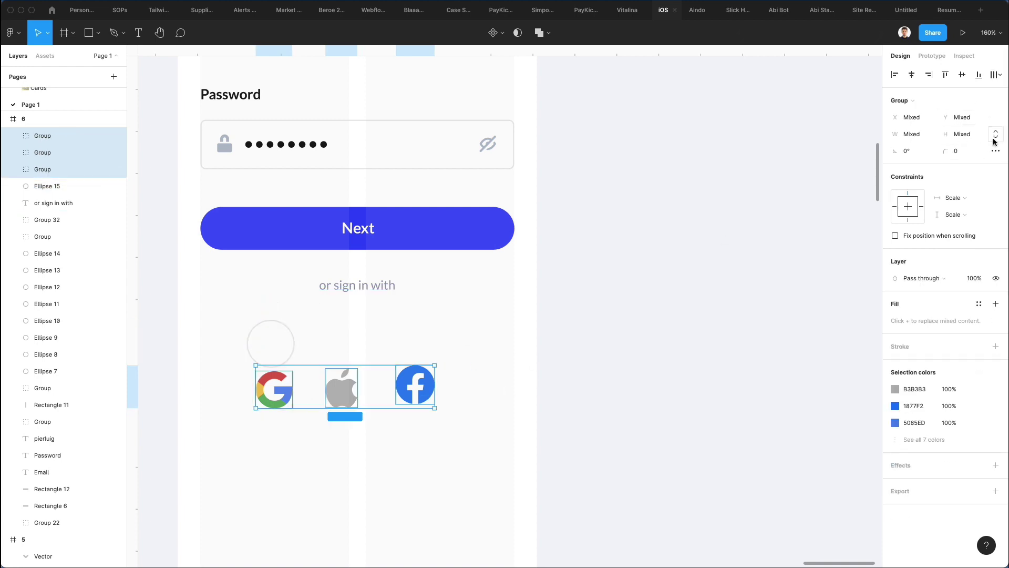
# - Scale the three logos proportionally to about 29 px wide and align their vertical centers
pyautogui.click(913, 138)
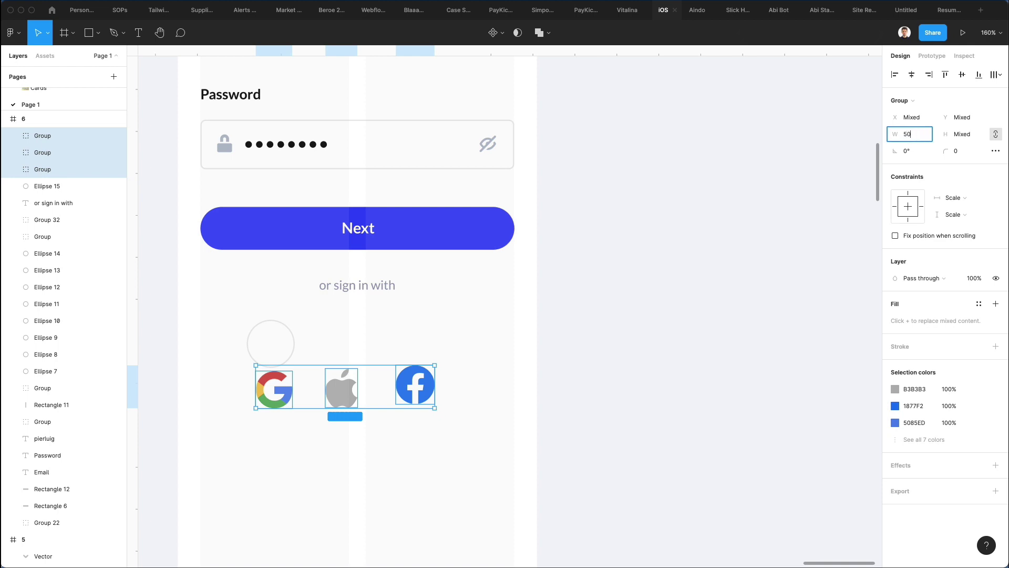
pyautogui.press('Return')
pyautogui.click(918, 138)
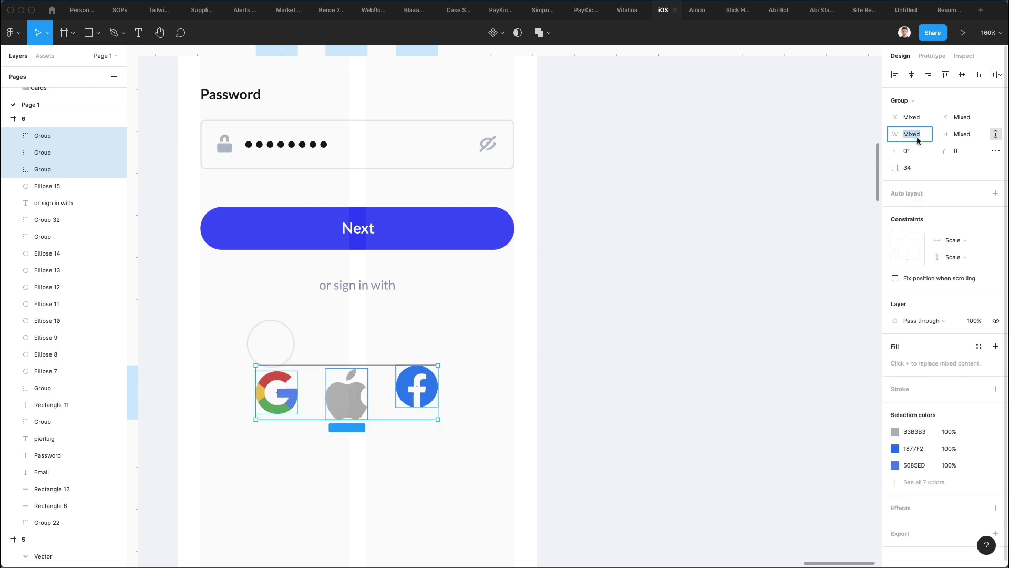
pyautogui.hotkey('shift', 'Down')
pyautogui.hotkey('shift', 'Down')
pyautogui.press('Down')
pyautogui.press('Up')
pyautogui.press('Up')
pyautogui.press('Up')
pyautogui.press('Up')
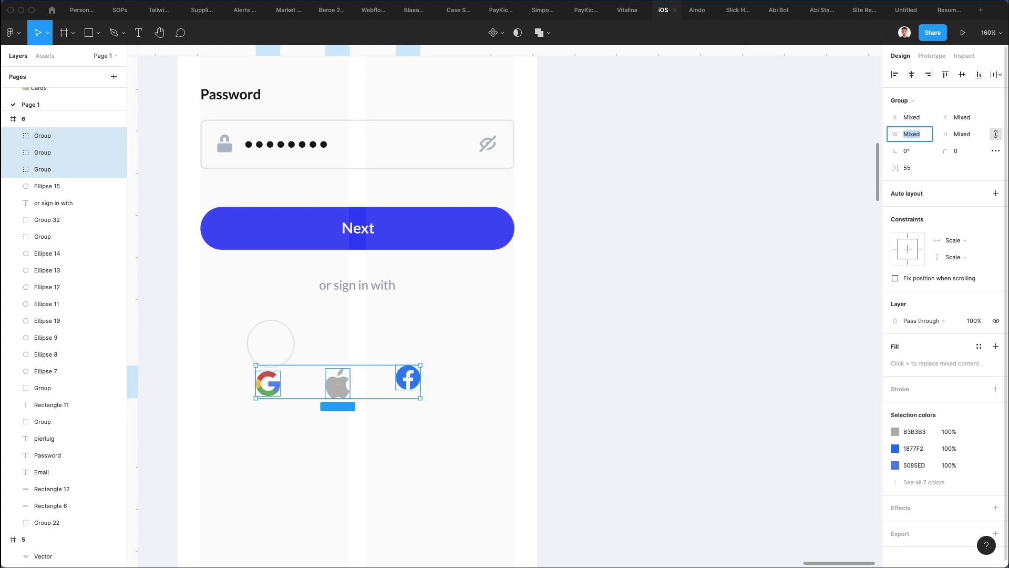
pyautogui.click(996, 134)
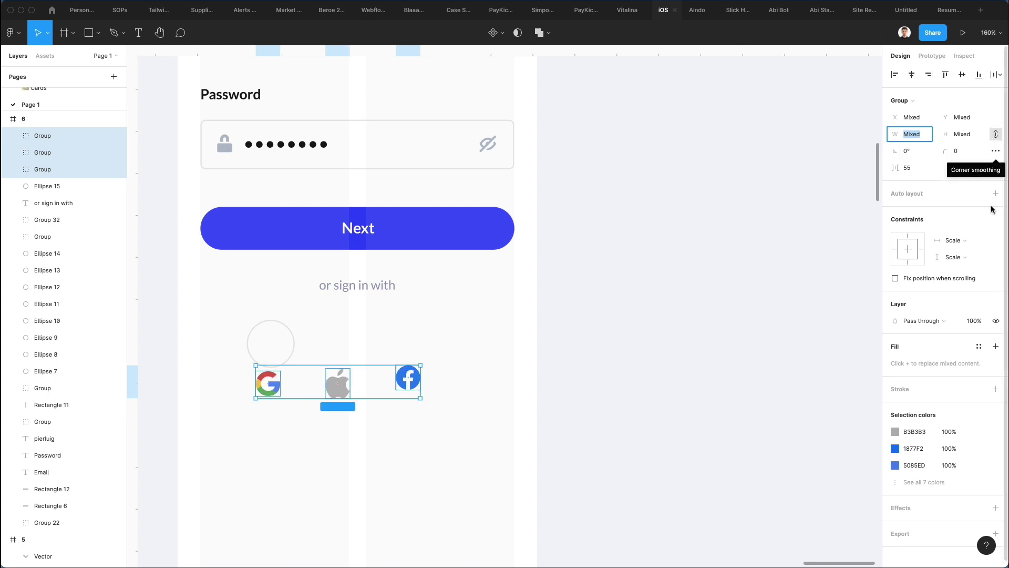
pyautogui.click(962, 74)
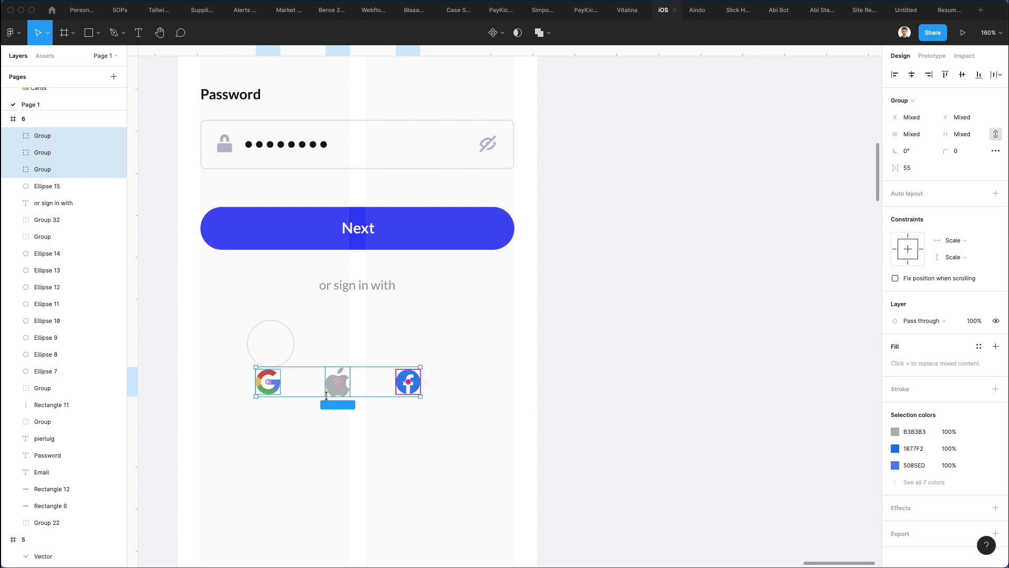
# - Duplicate the circle twice into a row with 26 px gaps, with one logo lined up below each circle
pyautogui.moveTo(268, 389)
pyautogui.mouseDown()
pyautogui.moveTo(281, 377)
pyautogui.moveTo(274, 355)
pyautogui.moveTo(275, 399)
pyautogui.mouseUp()
pyautogui.click(295, 426)
pyautogui.moveTo(273, 342); pyautogui.dragTo(342, 344)
pyautogui.hotkey('ctrl', 'd')
pyautogui.press('Escape')
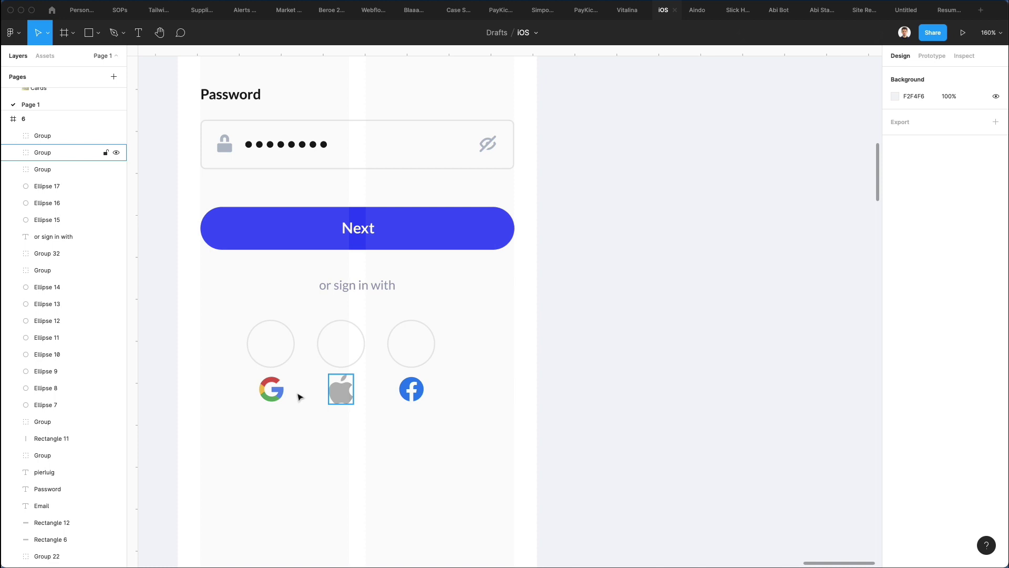
# - Move the Google, Apple and Facebook logos up into their circles
pyautogui.moveTo(273, 391); pyautogui.dragTo(272, 354)
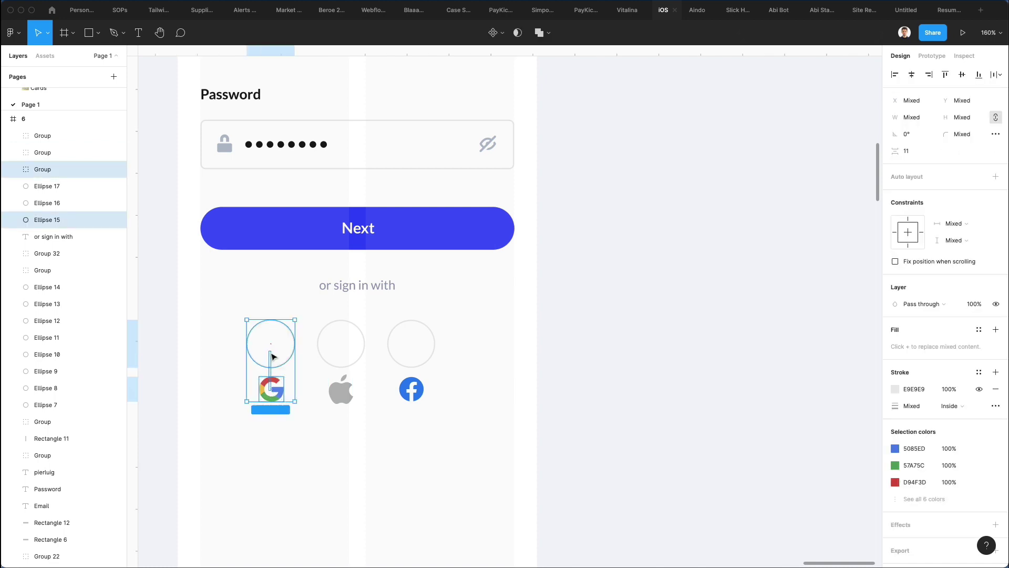
pyautogui.click(289, 418)
pyautogui.moveTo(243, 389); pyautogui.dragTo(426, 403)
pyautogui.moveTo(351, 399); pyautogui.dragTo(351, 353)
pyautogui.click(301, 374)
# - Scale the Google logo down proportionally to about 28 px wide
pyautogui.scroll(5, 301, 374)
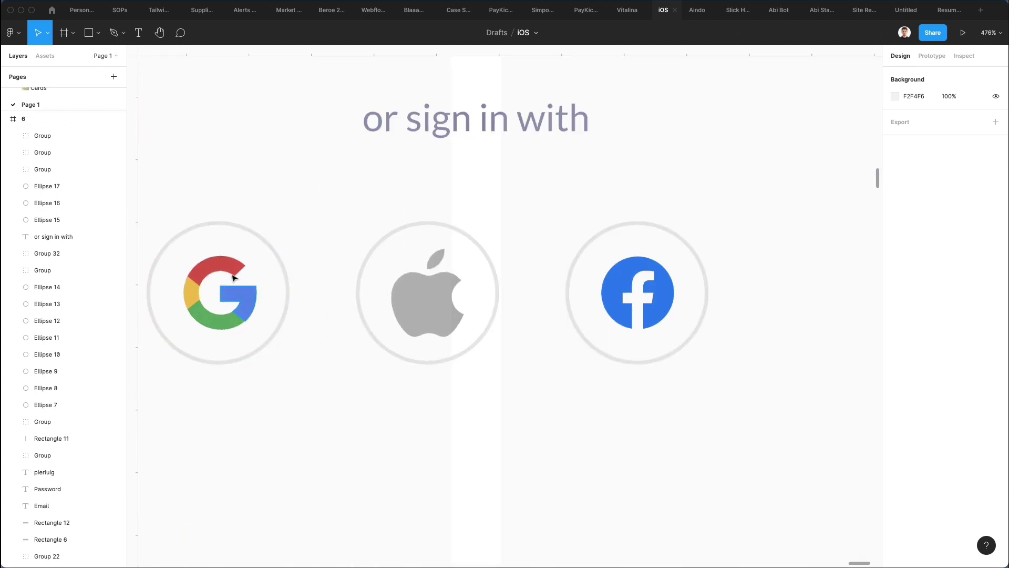
pyautogui.hscroll(-2, 297, 341)
pyautogui.click(291, 274)
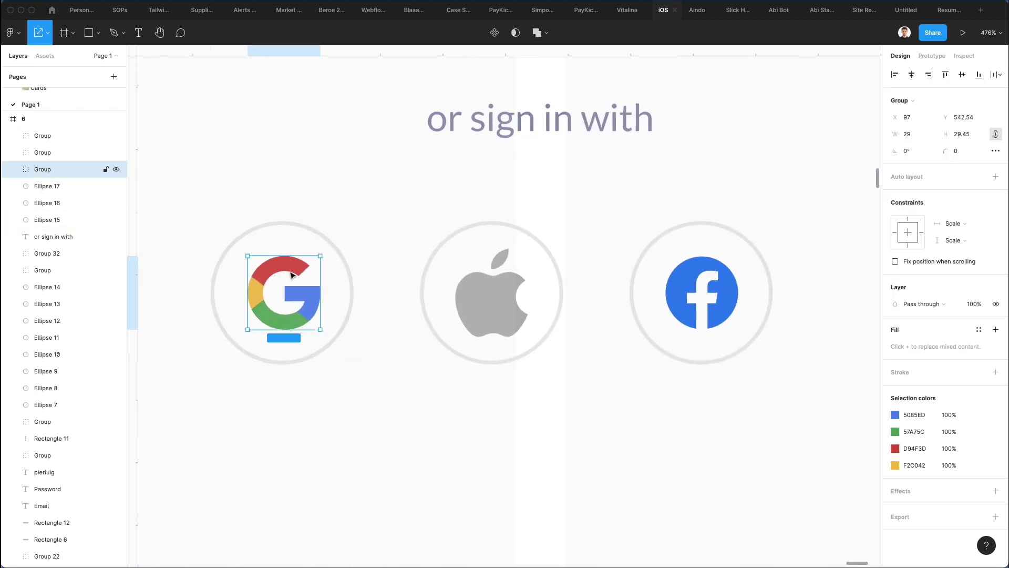
pyautogui.moveTo(318, 255); pyautogui.dragTo(313, 259)
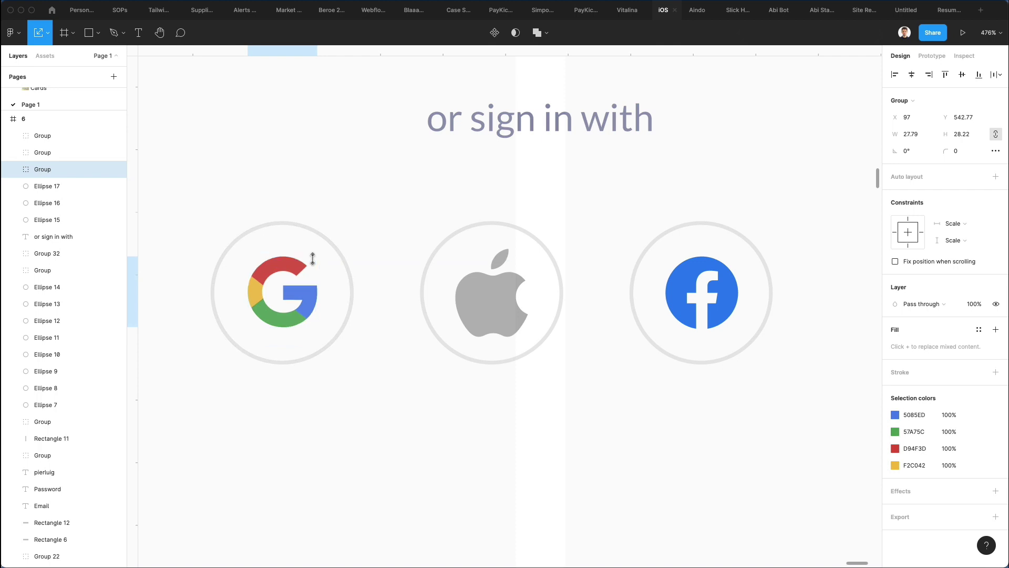
# - Scale the Apple logo down to about 23 × 28 px and nudge it down 2 px to center it in its circle
pyautogui.click(491, 293)
pyautogui.moveTo(504, 337); pyautogui.dragTo(505, 318)
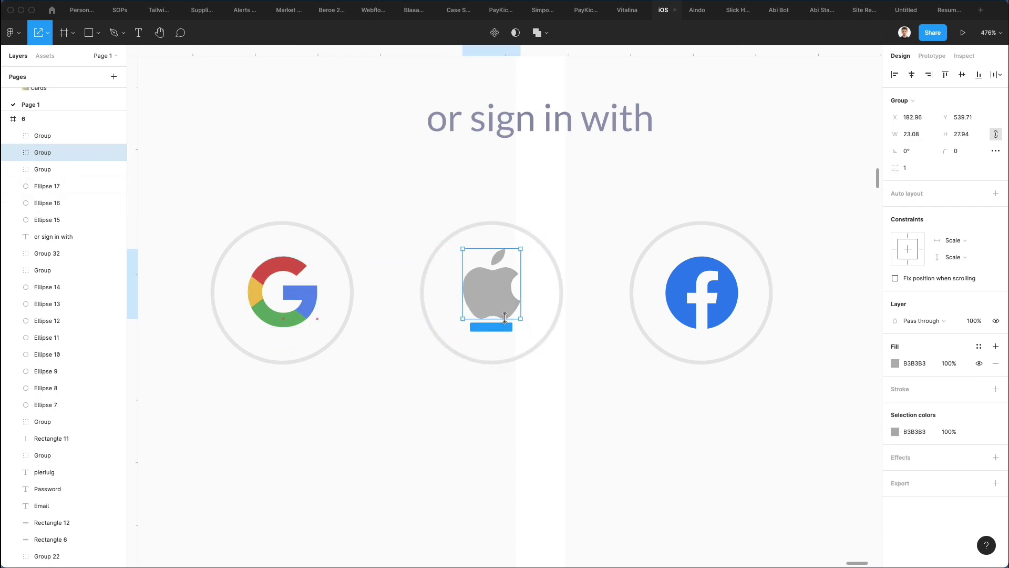
pyautogui.press('Down')
pyautogui.press('Down')
pyautogui.press('Down')
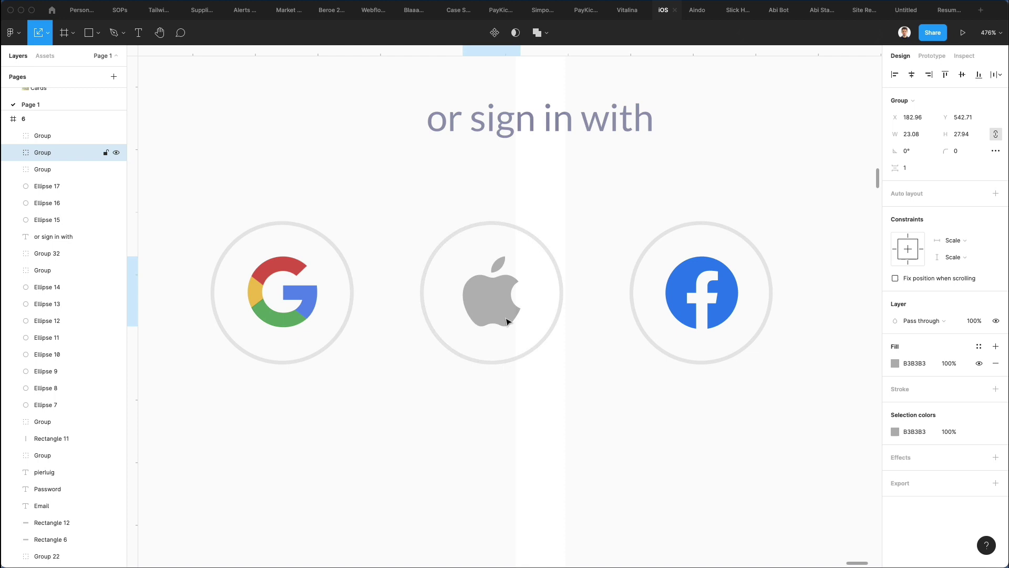
pyautogui.press('Up')
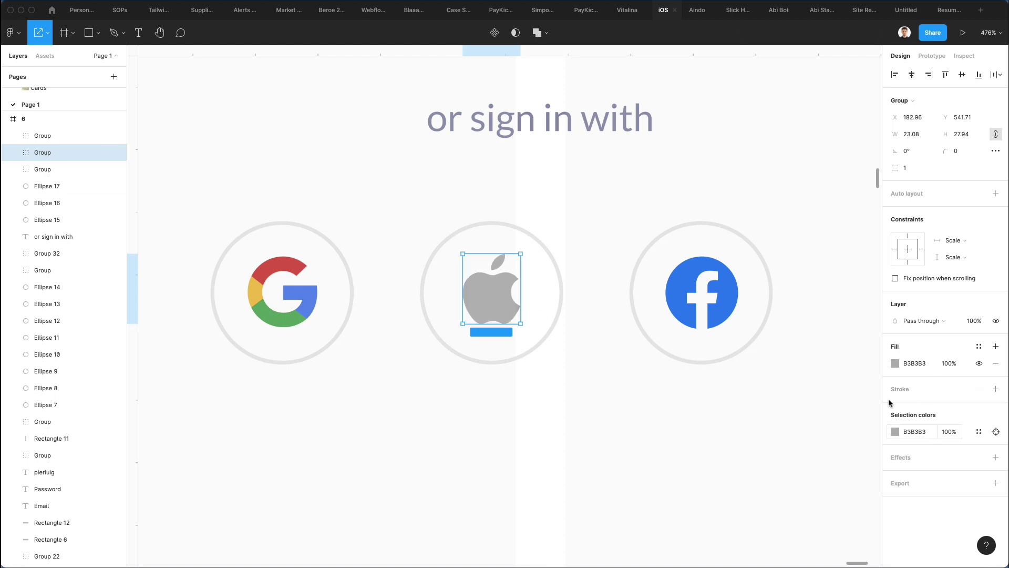
# - Change the Apple logo's fill to a dark neutral grey
pyautogui.click(896, 364)
pyautogui.write('4F4F4F')
pyautogui.press('Return')
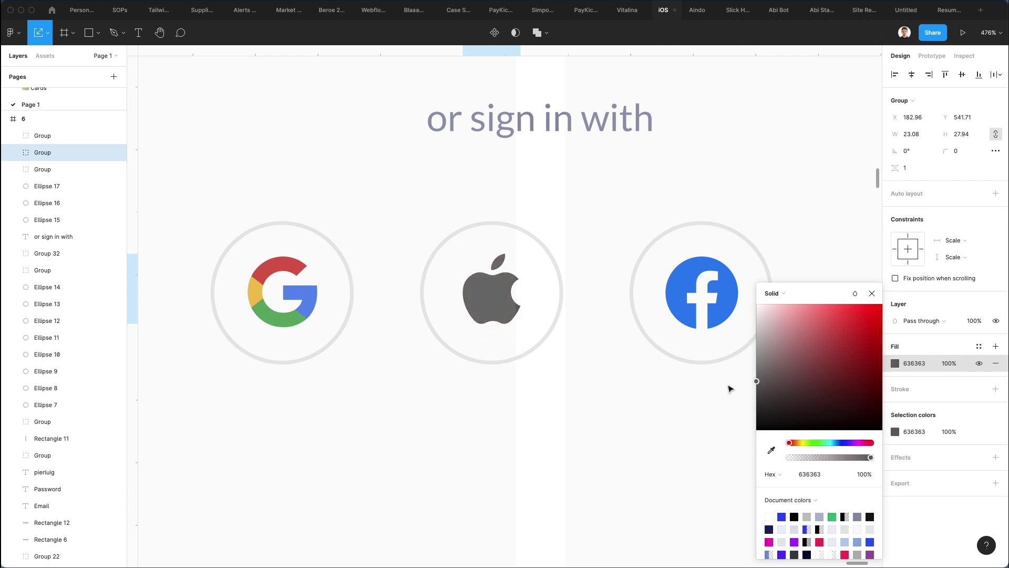
pyautogui.click(600, 409)
# - Scale the Facebook logo down very slightly to 28.99 px inside its circle
pyautogui.hscroll(5, 610, 379)
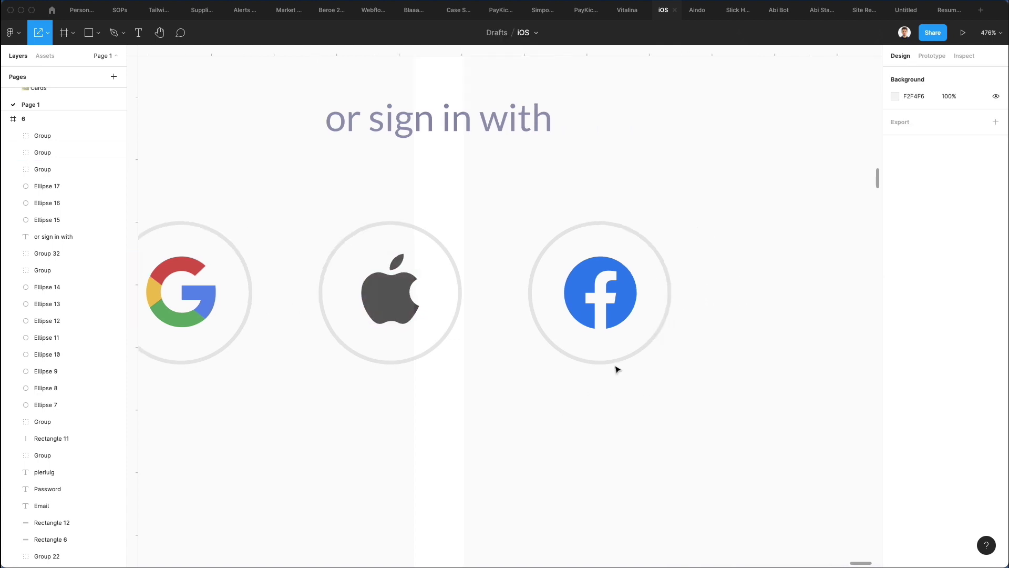
pyautogui.click(586, 273)
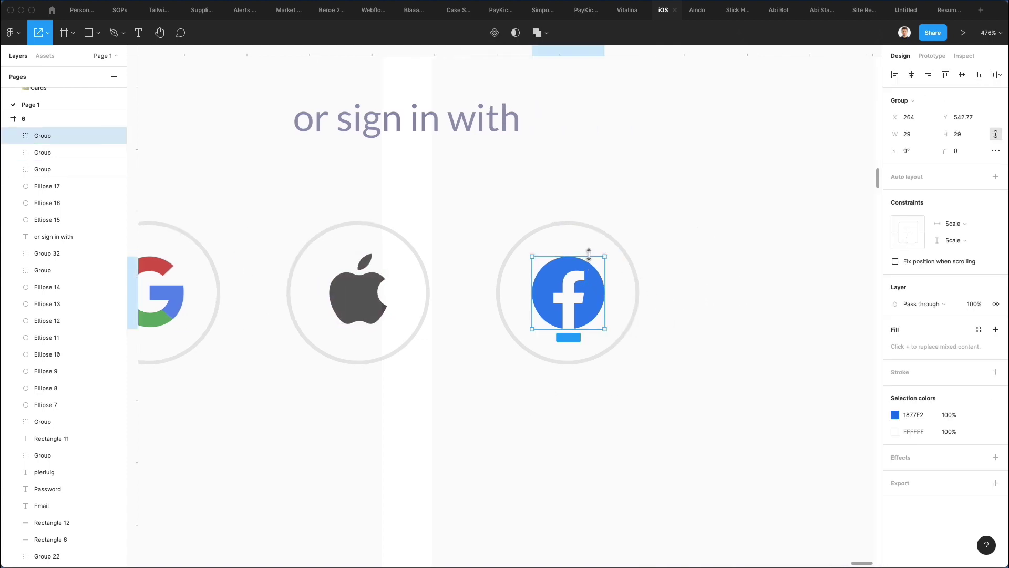
pyautogui.moveTo(589, 254); pyautogui.dragTo(587, 258)
pyautogui.hscroll(-1, 419, 281)
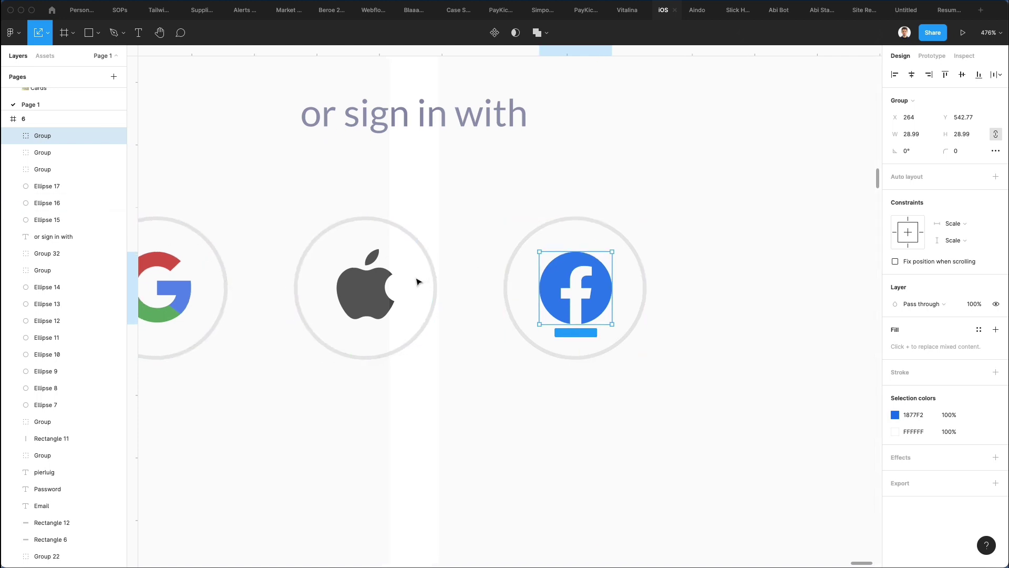
pyautogui.click(380, 275)
pyautogui.click(502, 351)
# - Group the Google, Apple and Facebook logos each with their own surrounding circle
pyautogui.scroll(-6, 500, 352)
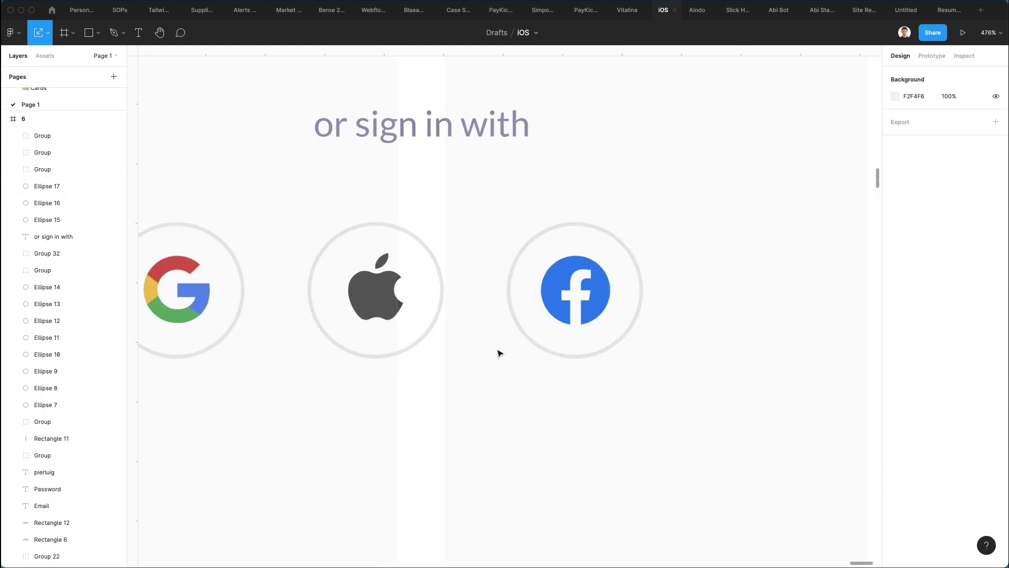
pyautogui.moveTo(599, 405); pyautogui.dragTo(282, 286)
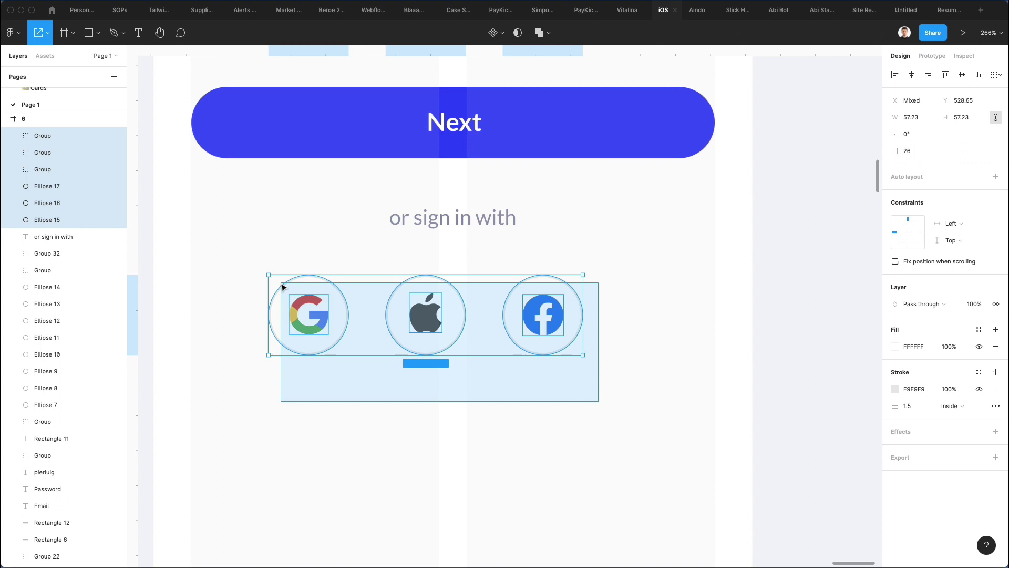
pyautogui.click(327, 378)
pyautogui.moveTo(229, 251); pyautogui.dragTo(347, 405)
pyautogui.press('super+g')
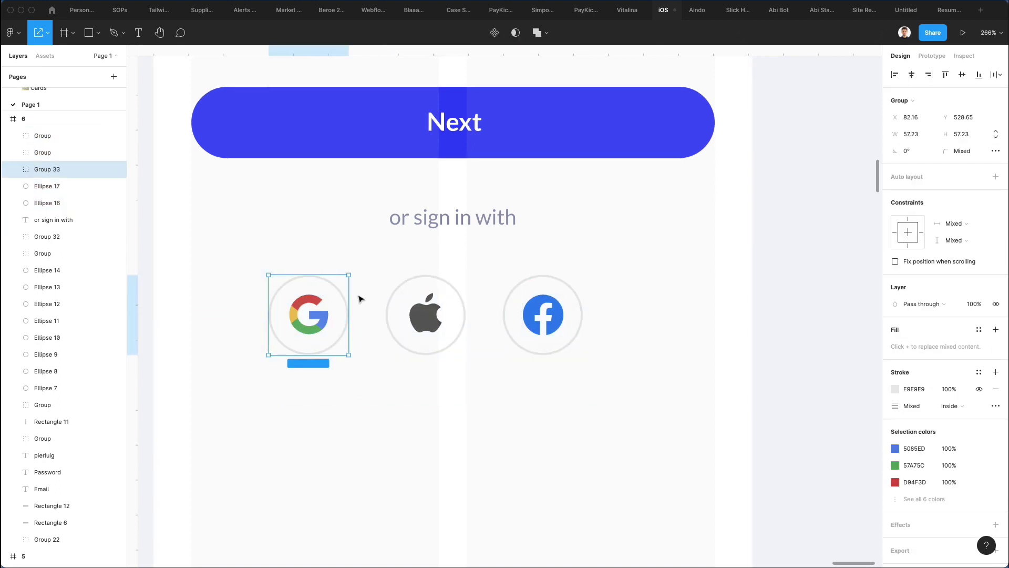
pyautogui.moveTo(362, 271); pyautogui.dragTo(473, 401)
pyautogui.press('super+g')
pyautogui.moveTo(482, 261); pyautogui.dragTo(631, 394)
pyautogui.press('super+g')
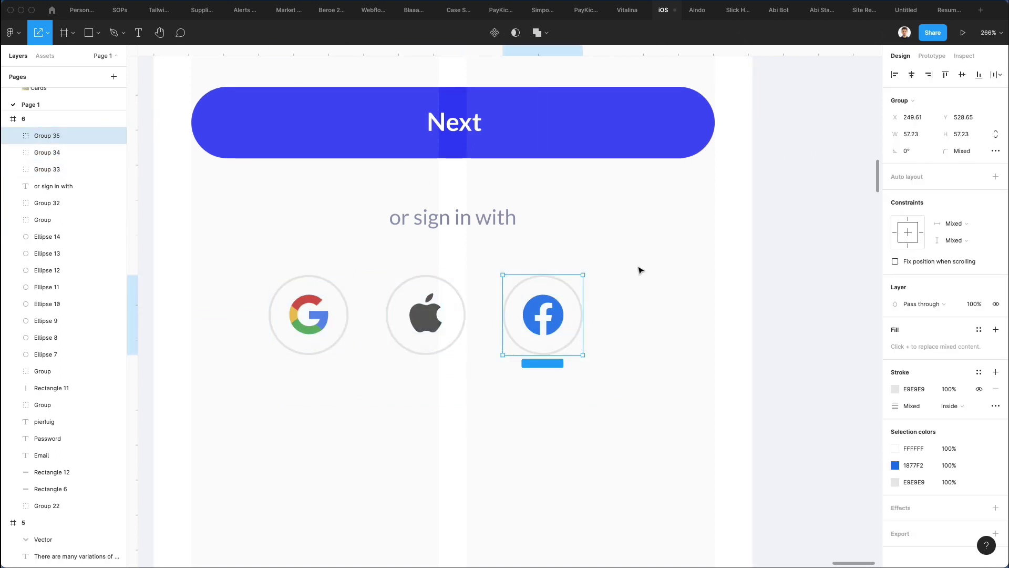
# - Distribute the three sign-in icon groups evenly and center them horizontally beneath the Next button
pyautogui.moveTo(638, 265); pyautogui.dragTo(174, 395)
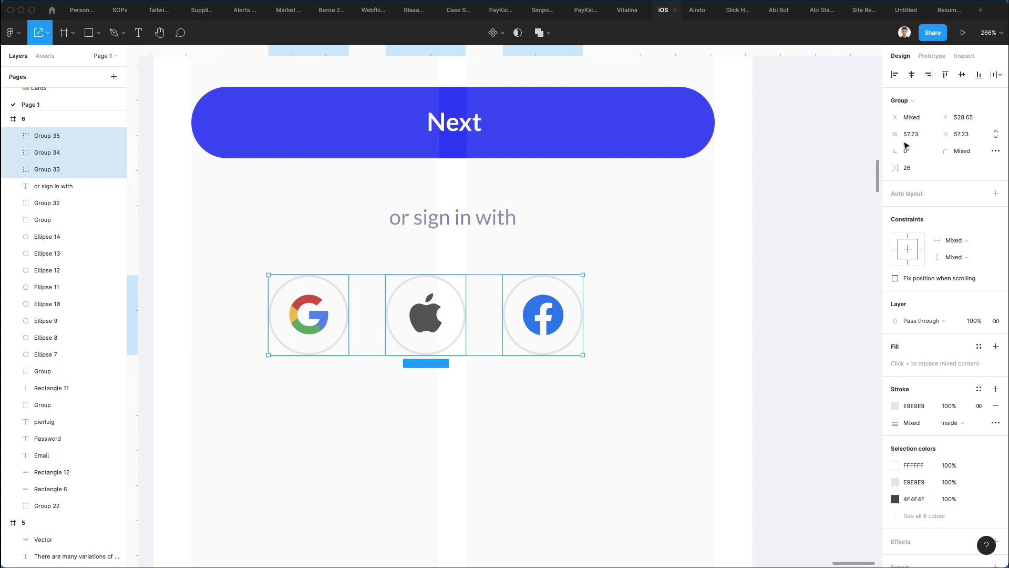
pyautogui.click(997, 75)
pyautogui.click(889, 122)
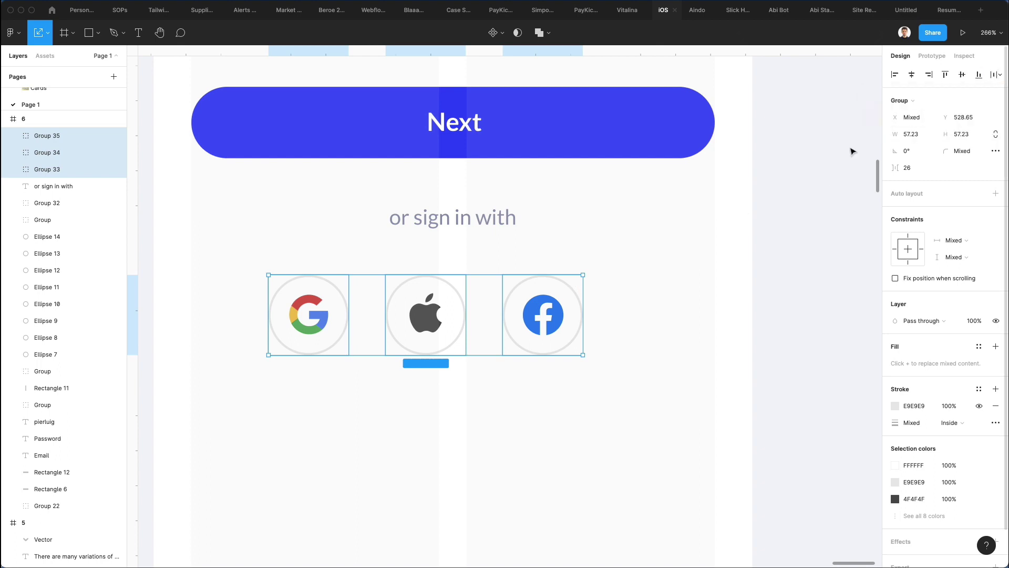
pyautogui.moveTo(401, 321); pyautogui.dragTo(428, 320)
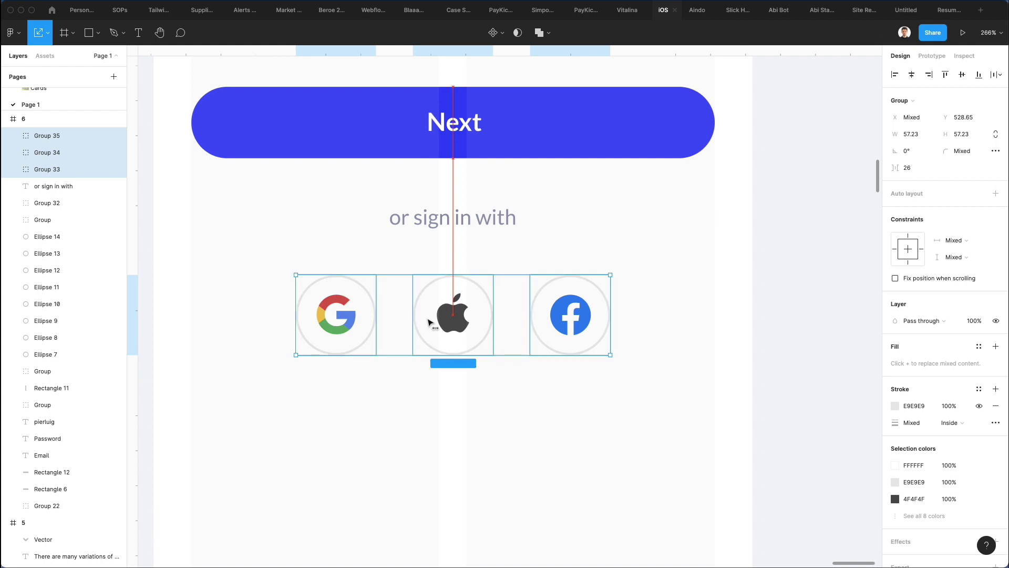
pyautogui.click(477, 395)
# - Duplicate the "or sign in with" text near the screen's lower edge and change it to "Don't have an account? Sign Up"
pyautogui.scroll(-5, 478, 396)
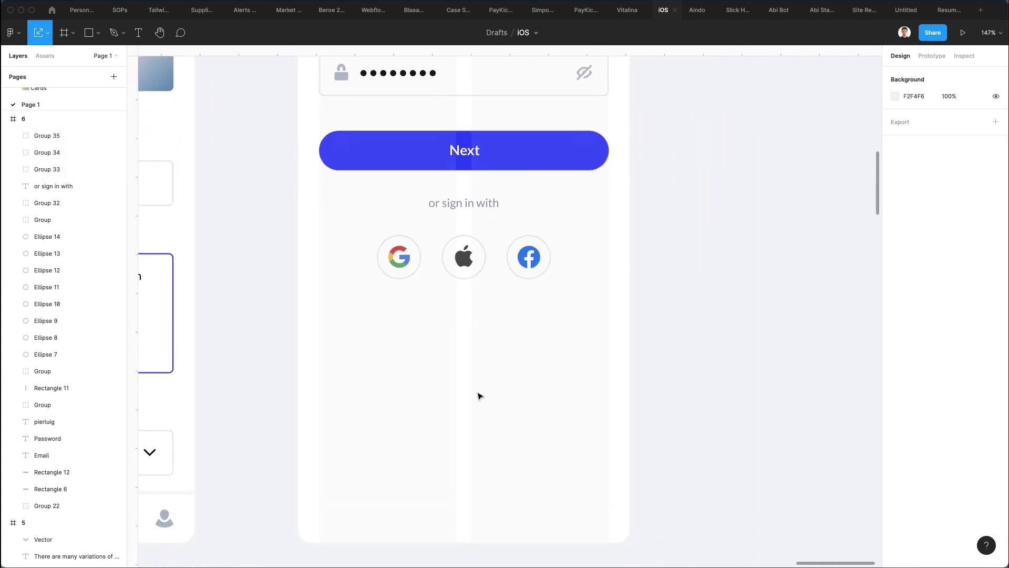
pyautogui.click(465, 203)
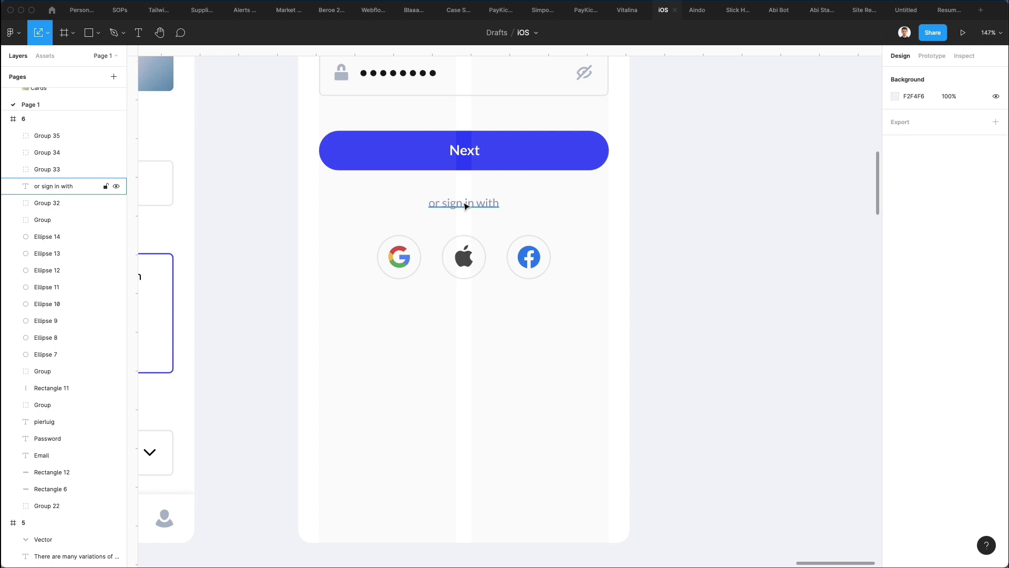
pyautogui.moveTo(465, 203); pyautogui.dragTo(455, 500)
pyautogui.doubleClick(455, 499)
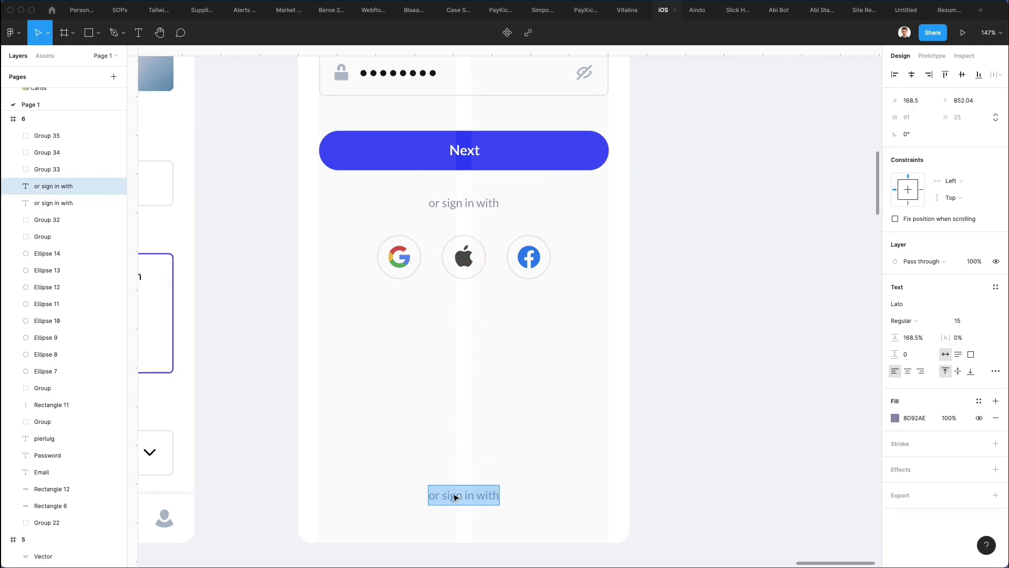
pyautogui.write('Don’t have an a')
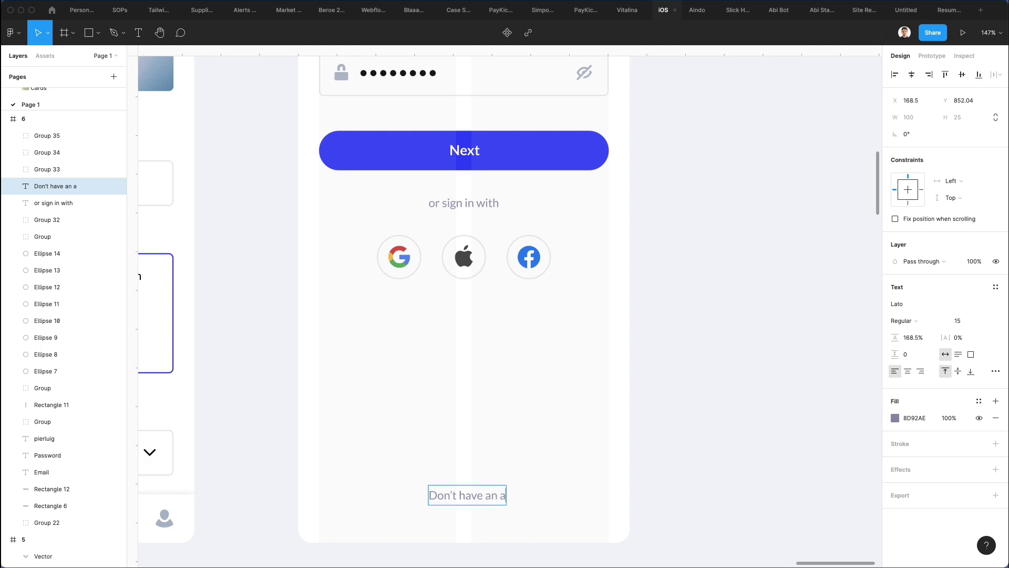
pyautogui.write('ccount? Sign U')
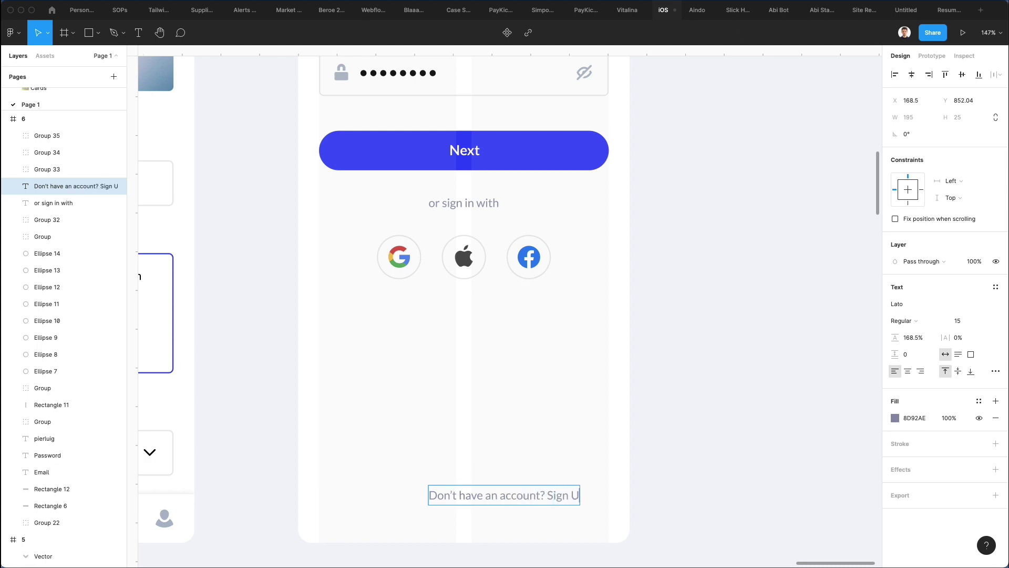
# - Color the words "Sign Up" with the Next button's blue (3347FA) and make them bold
pyautogui.hotkey('shift', 'alt', 'Left')
pyautogui.hotkey('shift', 'alt', 'Left')
pyautogui.hotkey('ctrl', 'c')
pyautogui.click(579, 166)
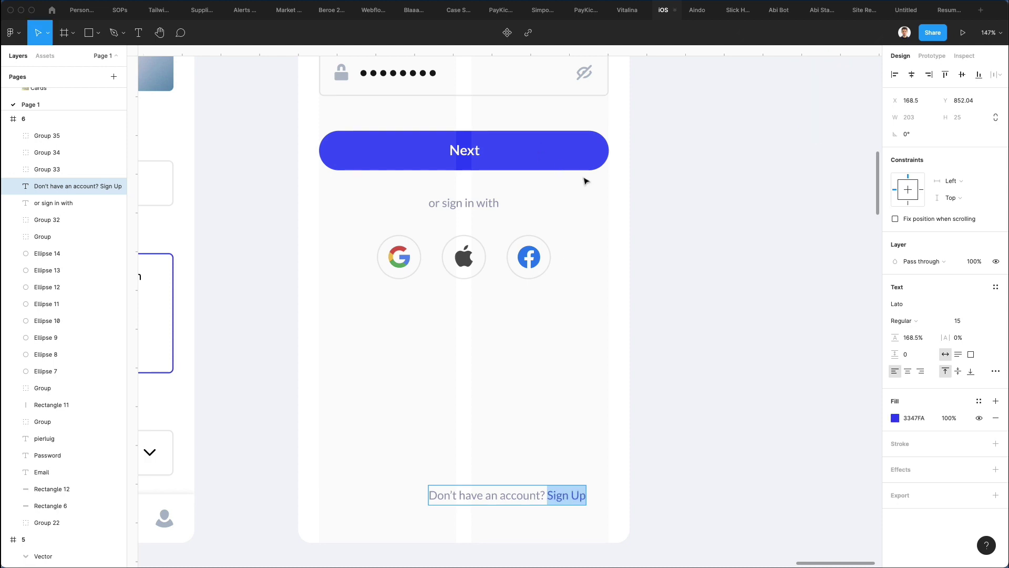
pyautogui.press('super+b')
pyautogui.click(528, 404)
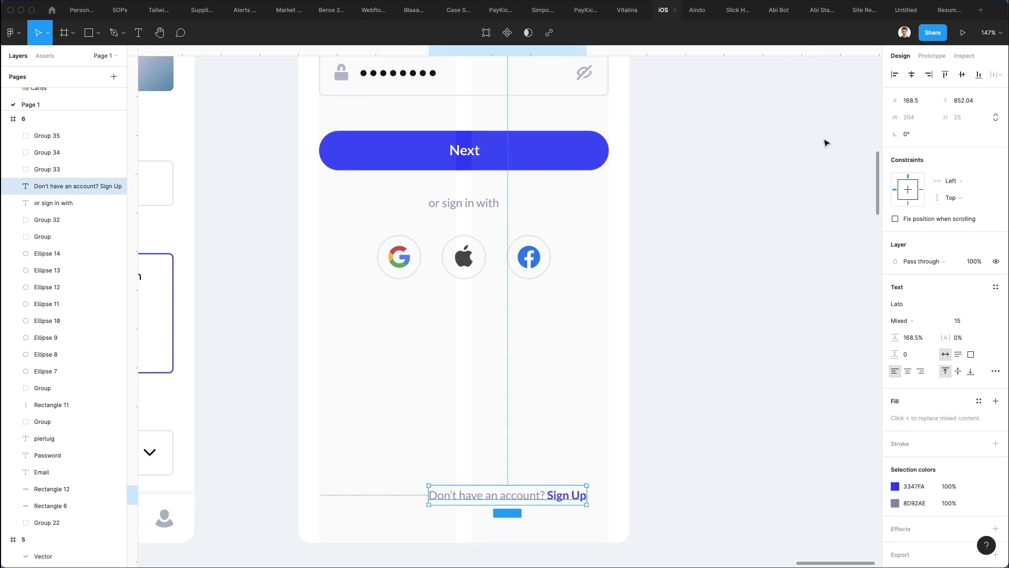
# - Center the sign-up text horizontally in the frame and move it up 3 px
pyautogui.click(912, 75)
pyautogui.click(459, 442)
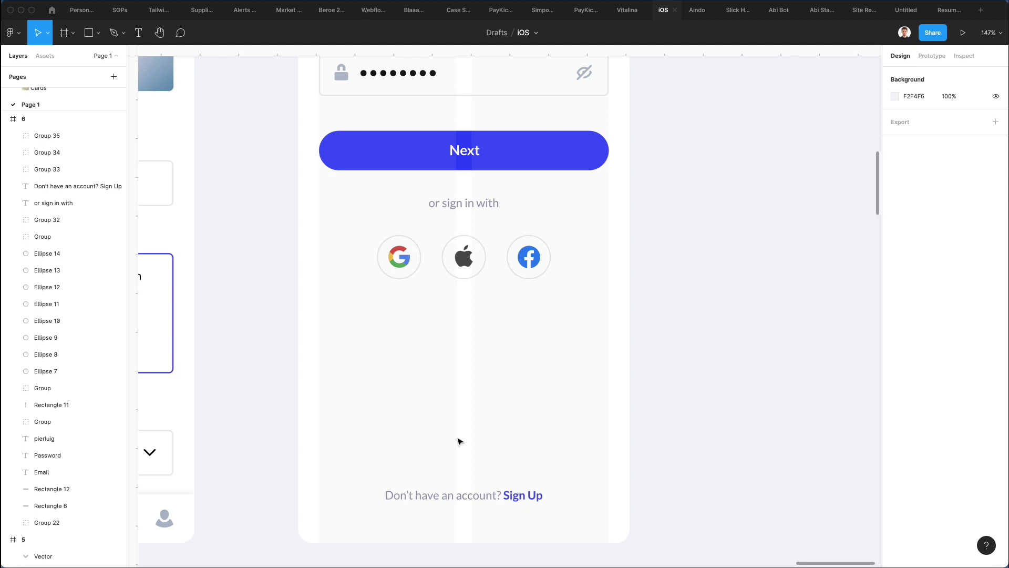
pyautogui.click(465, 491)
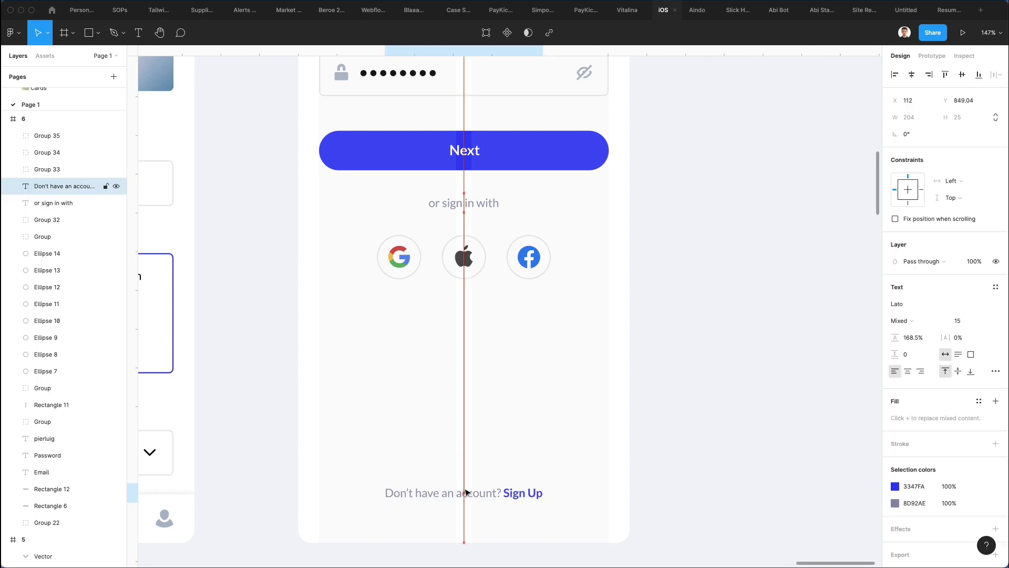
pyautogui.click(507, 399)
# - Hide the two-column layout grid on the login frame
pyautogui.scroll(-5, 507, 399)
pyautogui.scroll(2, 506, 399)
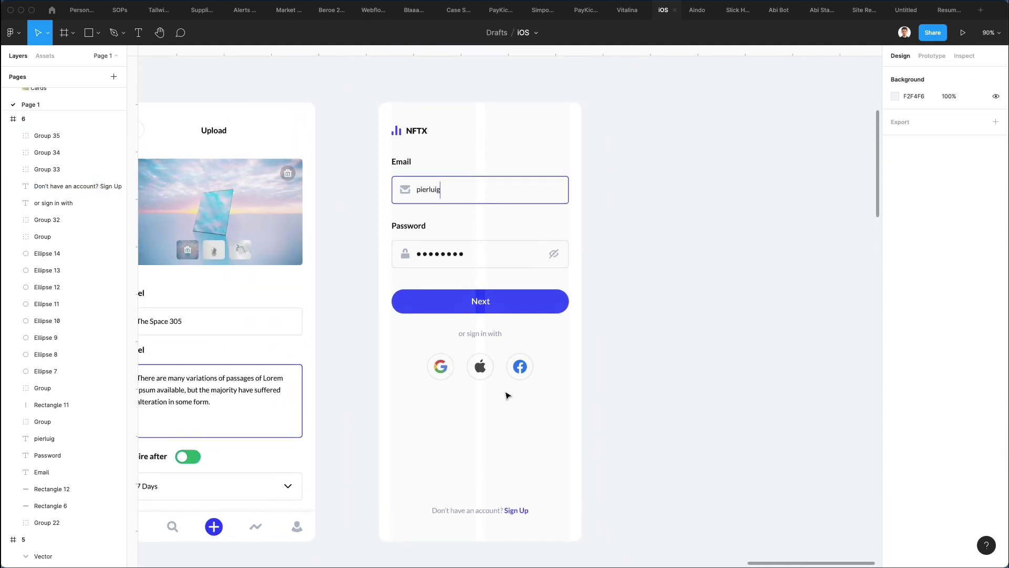
pyautogui.click(387, 103)
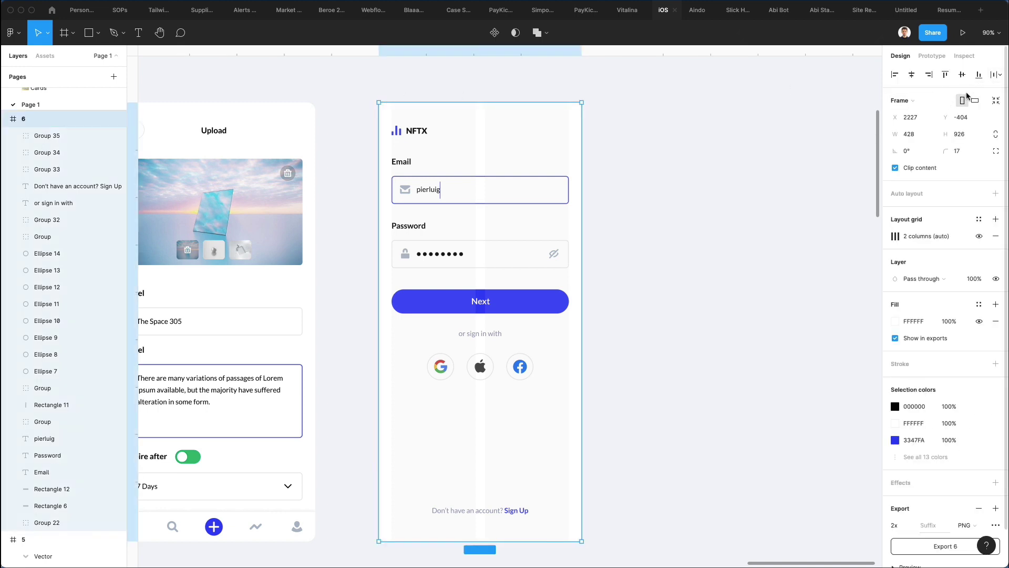
pyautogui.click(978, 238)
pyautogui.click(671, 262)
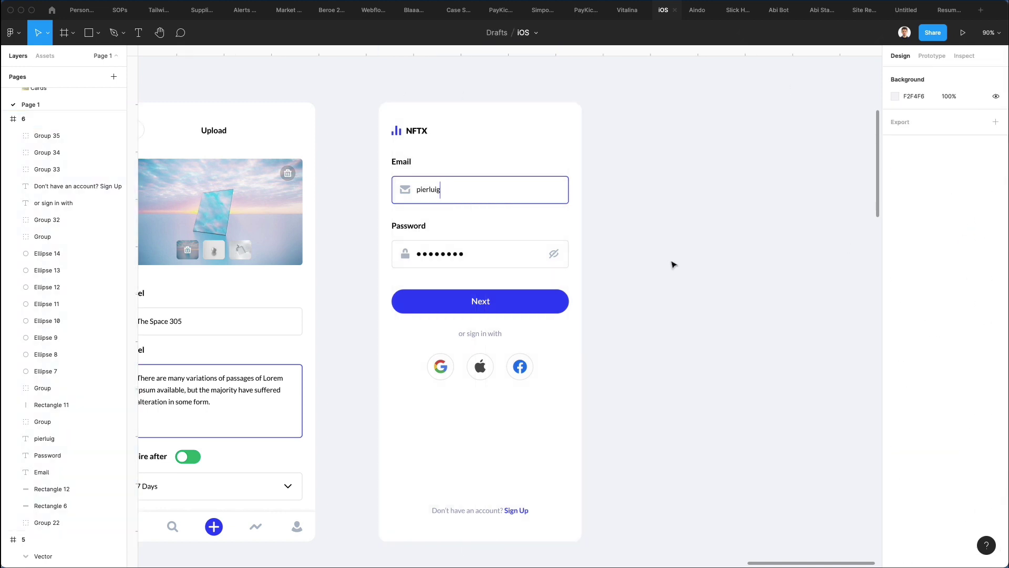
# - Duplicate the login frame directly below the original, at X 2227 and Y 665
pyautogui.scroll(-2, 671, 263)
pyautogui.scroll(-3, 587, 322)
pyautogui.scroll(-5, 587, 322)
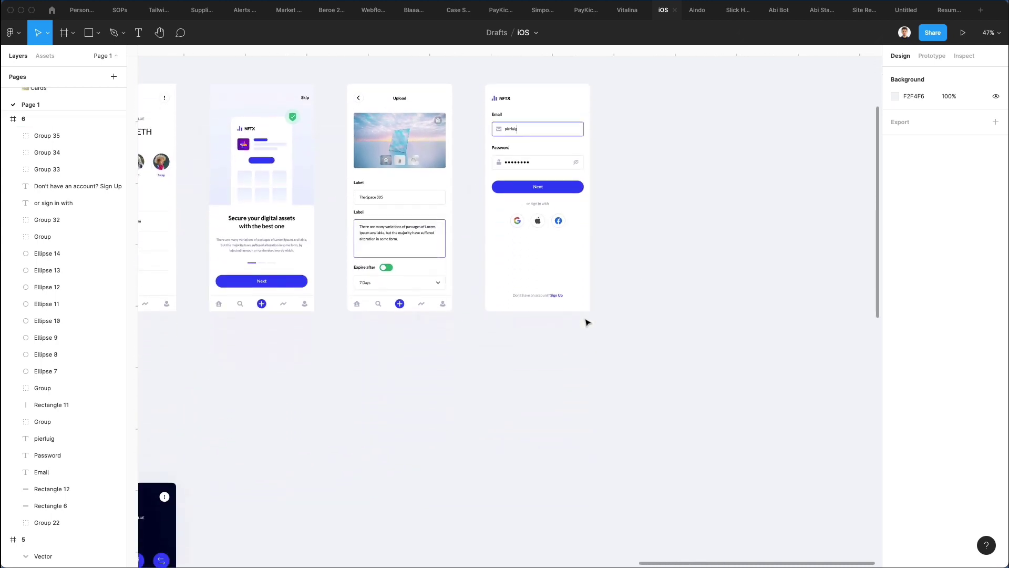
pyautogui.scroll(3, 587, 322)
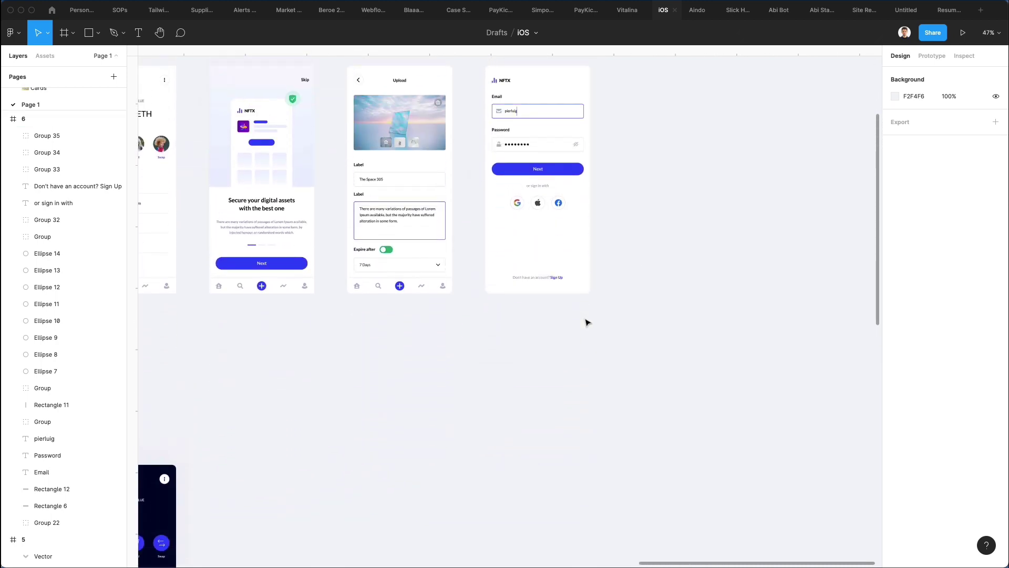
pyautogui.click(489, 62)
pyautogui.moveTo(534, 98); pyautogui.dragTo(504, 360)
# - Place the dark Wallet screen beside the duplicated login frame as a color reference
pyautogui.scroll(-5, 383, 345)
pyautogui.hscroll(-4, 384, 345)
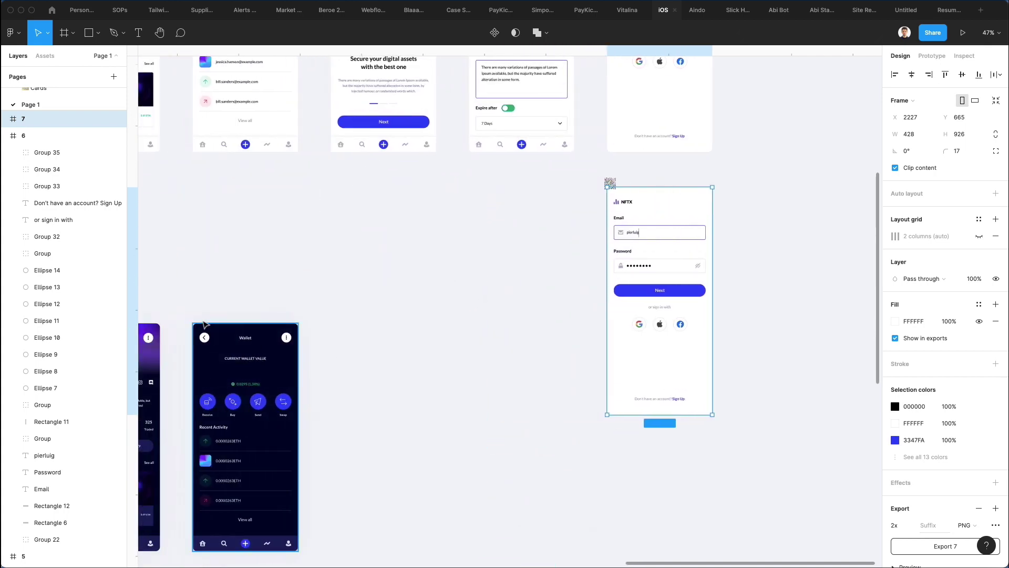
pyautogui.click(204, 322)
pyautogui.moveTo(230, 362); pyautogui.dragTo(513, 227)
pyautogui.scroll(5, 696, 196)
pyautogui.scroll(-2, 703, 191)
pyautogui.click(769, 179)
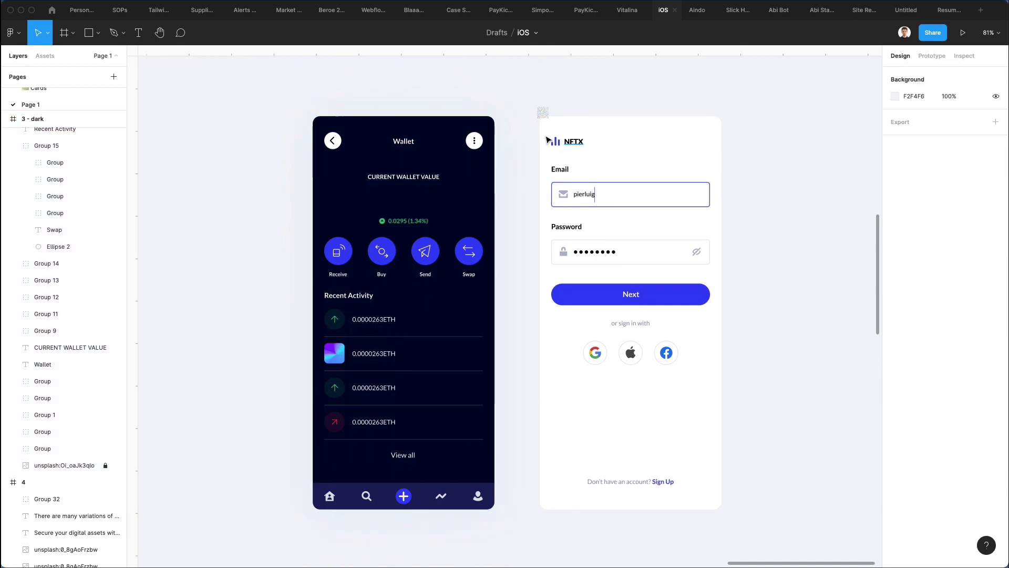
# - Recolor the duplicate's NFTX logo, Email label, email entry text and all eight password dots white (FFFFFF)
pyautogui.scroll(3, 547, 140)
pyautogui.click(549, 141)
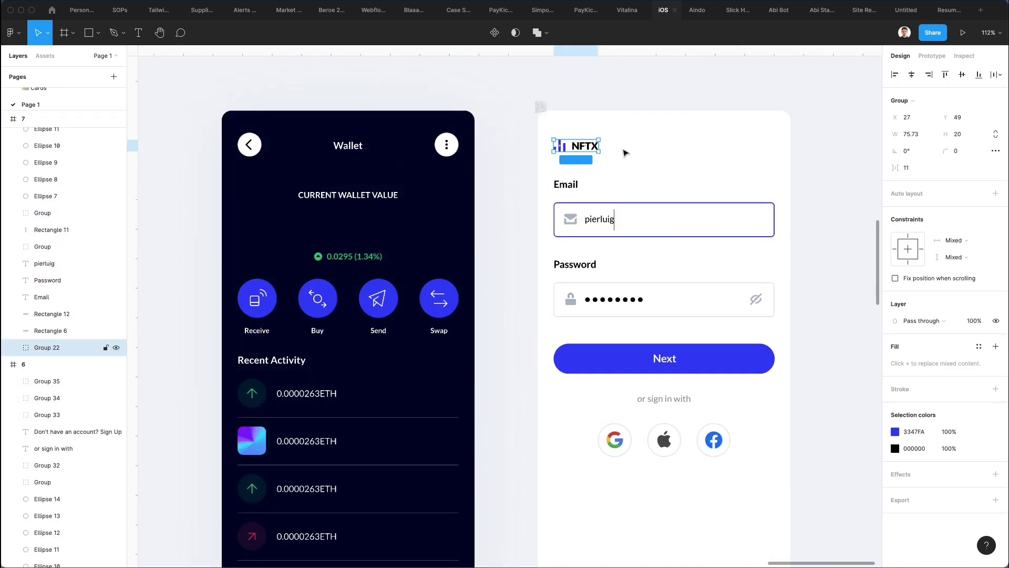
pyautogui.click(572, 185)
pyautogui.keyDown('shift'); pyautogui.click(599, 220); pyautogui.keyUp('shift')
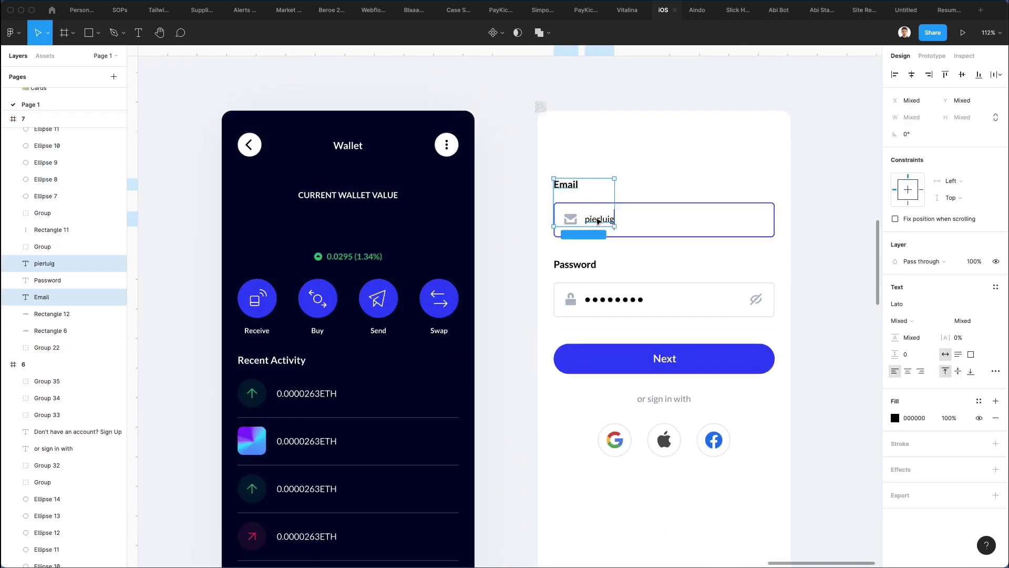
pyautogui.keyDown('shift'); pyautogui.click(597, 300); pyautogui.keyUp('shift')
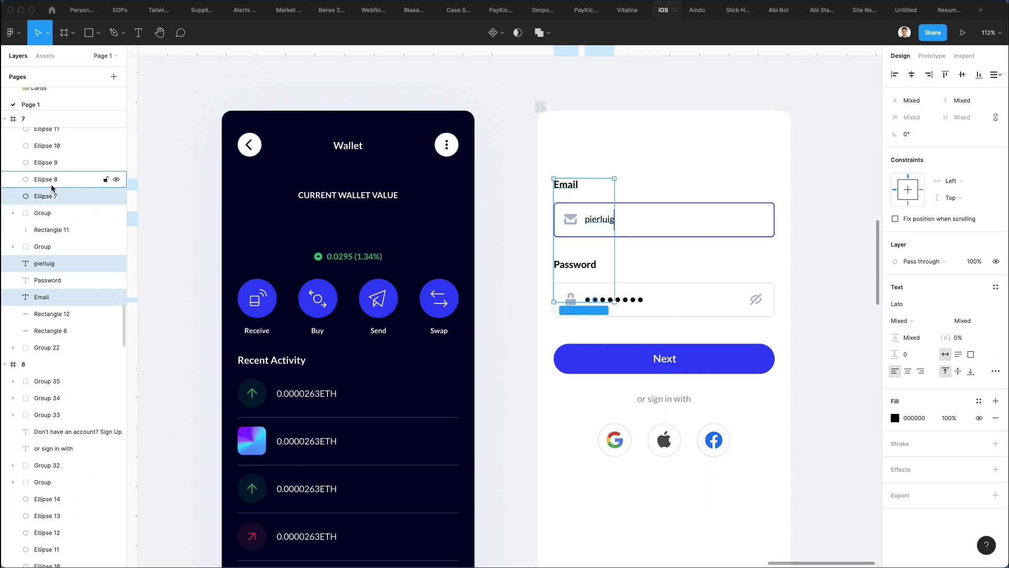
pyautogui.scroll(3, 51, 187)
pyautogui.keyDown('shift'); pyautogui.click(54, 143); pyautogui.keyUp('shift')
pyautogui.keyDown('super'); pyautogui.click(60, 162); pyautogui.keyUp('super')
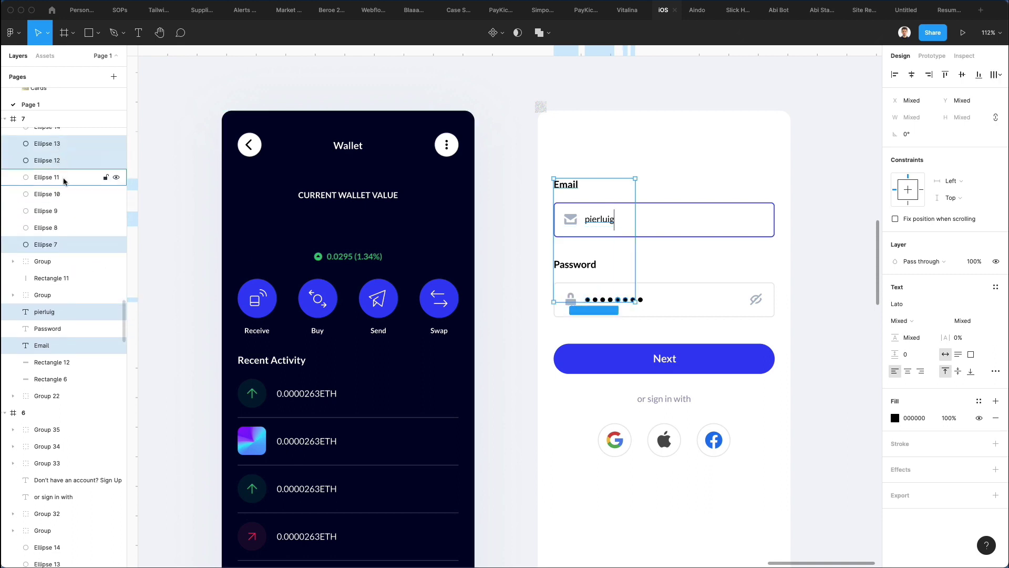
pyautogui.keyDown('super'); pyautogui.click(63, 179); pyautogui.keyUp('super')
pyautogui.keyDown('super'); pyautogui.click(66, 195); pyautogui.keyUp('super')
pyautogui.keyDown('super'); pyautogui.click(65, 211); pyautogui.keyUp('super')
pyautogui.keyDown('super'); pyautogui.click(64, 227); pyautogui.keyUp('super')
pyautogui.scroll(5, 60, 210)
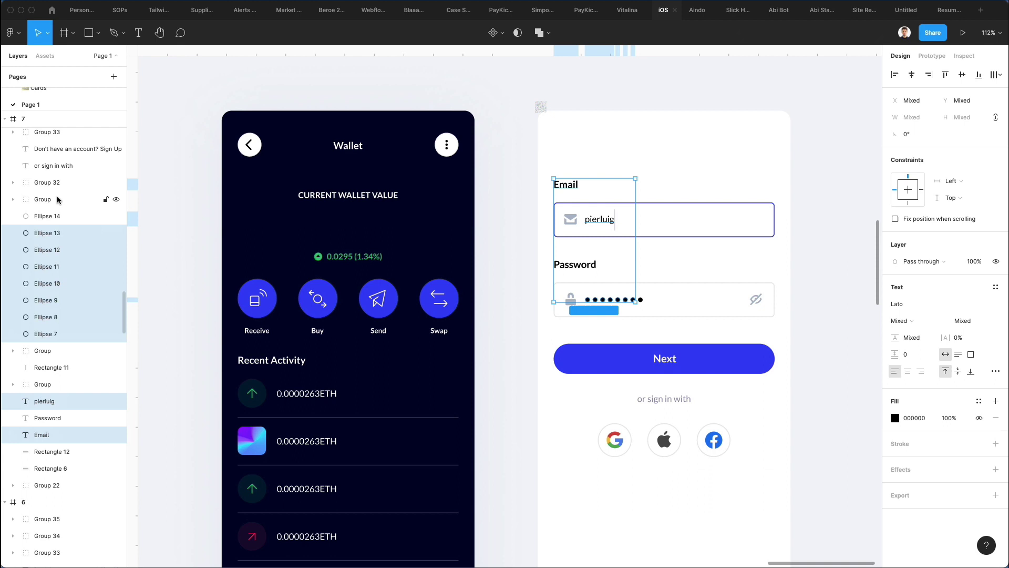
pyautogui.keyDown('shift'); pyautogui.click(58, 216); pyautogui.keyUp('shift')
pyautogui.press('i')
pyautogui.click(668, 175)
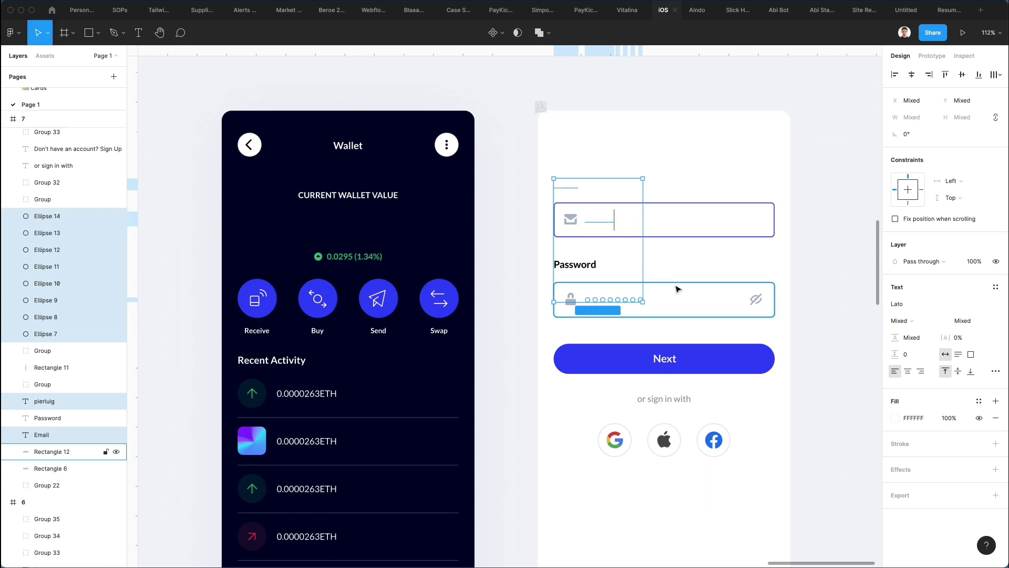
# - Set the password field's outline color to white (FFFFFF)
pyautogui.click(652, 299)
pyautogui.click(896, 346)
pyautogui.press('i')
pyautogui.click(715, 182)
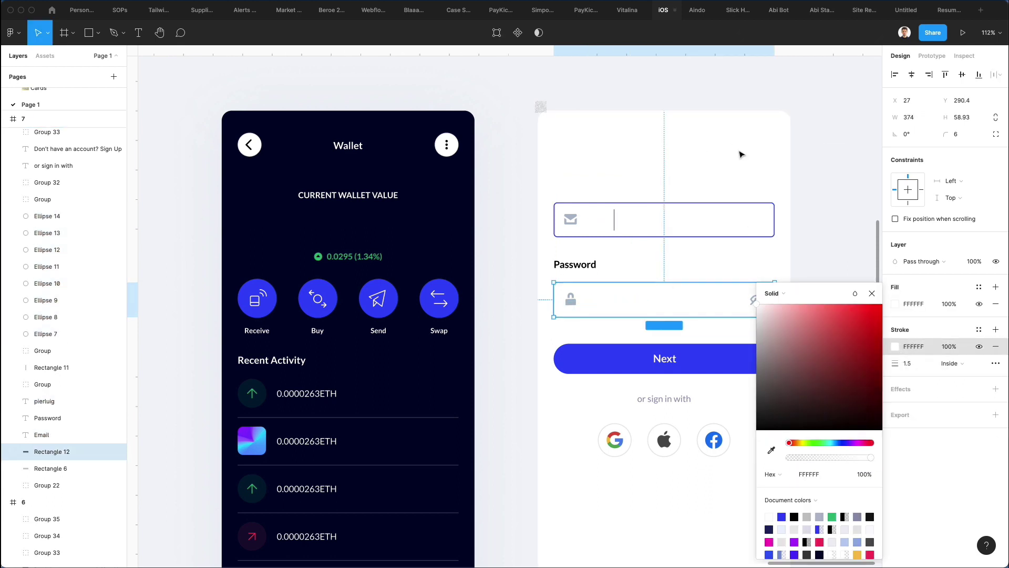
# - Recolor the envelope, padlock and hidden-eye icons in the login fields white (FFFFFF)
pyautogui.click(572, 222)
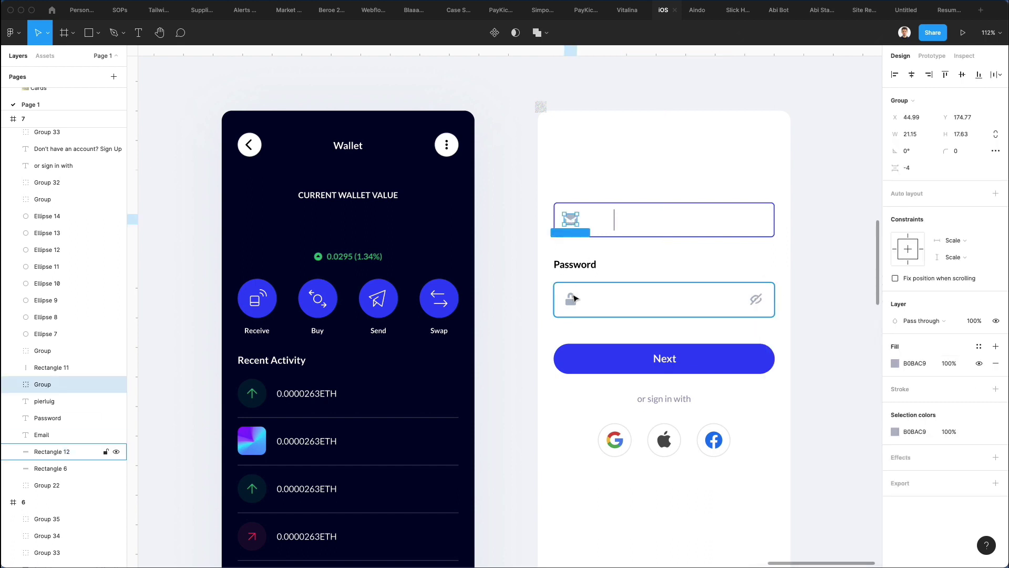
pyautogui.keyDown('shift'); pyautogui.click(571, 300); pyautogui.keyUp('shift')
pyautogui.keyDown('shift'); pyautogui.click(756, 300); pyautogui.keyUp('shift')
pyautogui.press('i')
pyautogui.click(756, 175)
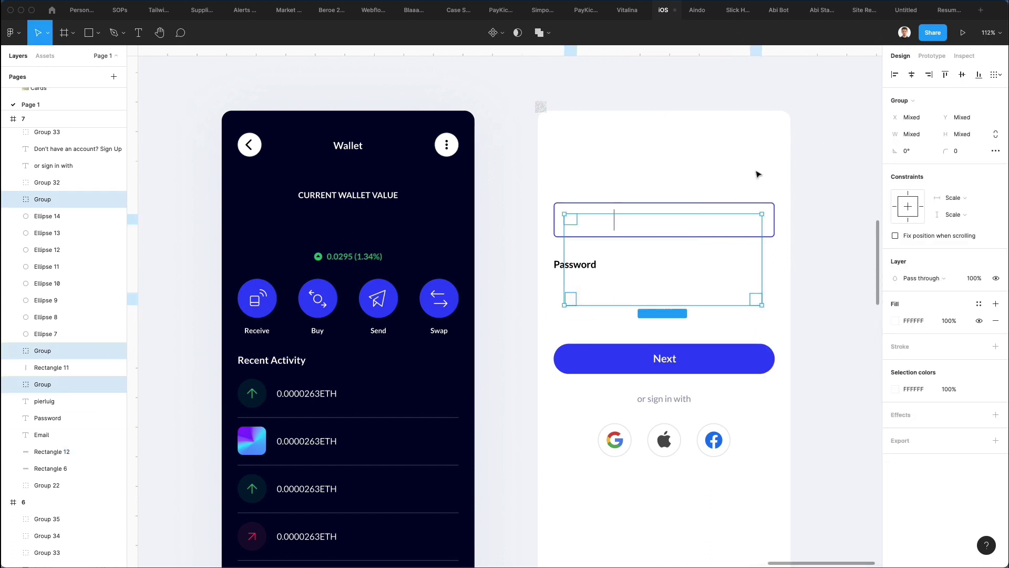
# - Recolor the duplicate's "or sign in with" text white
pyautogui.click(652, 400)
pyautogui.press('i')
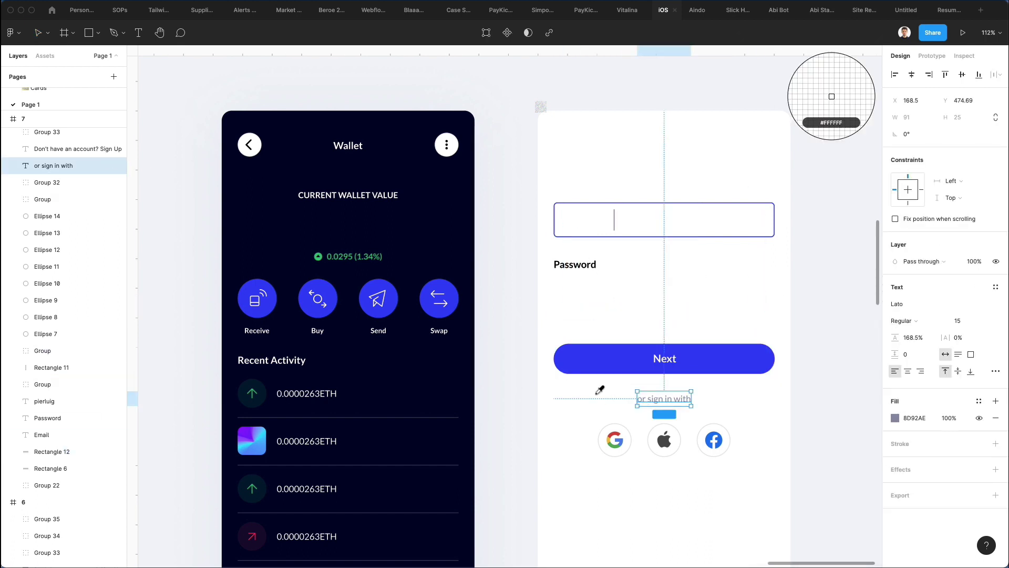
pyautogui.click(614, 436)
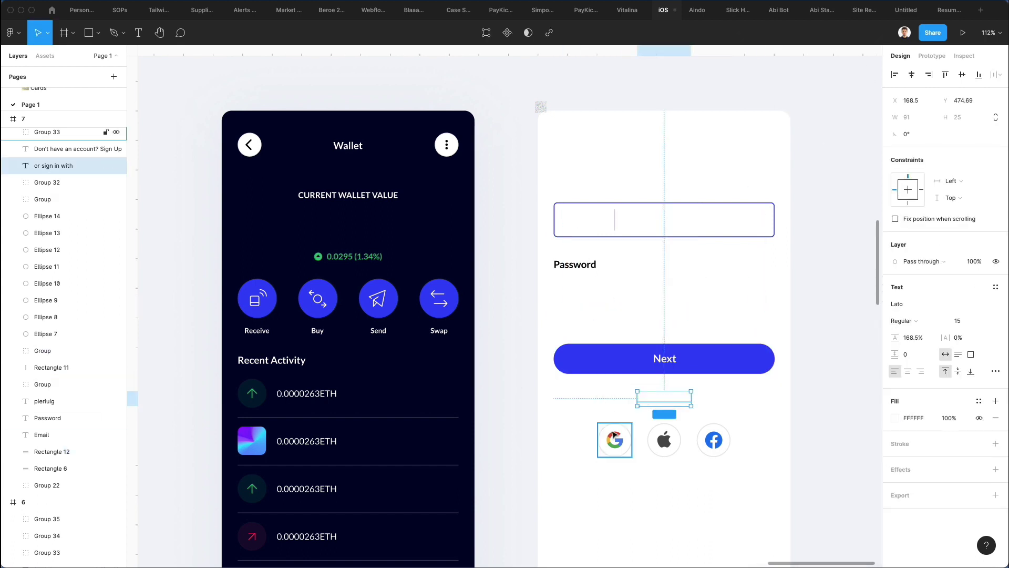
# - Fill the duplicated login frame with the Wallet screen's dark navy background color (01052A)
pyautogui.click(541, 106)
pyautogui.press('i')
pyautogui.click(376, 176)
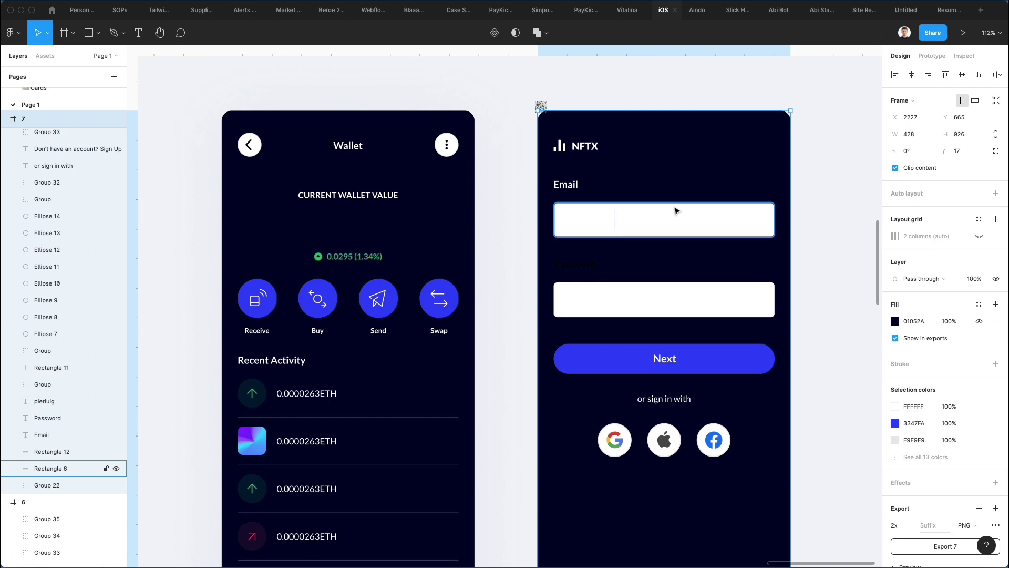
# - Fill both the email and password field rectangles with the Wallet screen's navigation bar color (1A2160)
pyautogui.click(697, 209)
pyautogui.scroll(-2, 699, 213)
pyautogui.keyDown('shift'); pyautogui.click(712, 279); pyautogui.keyUp('shift')
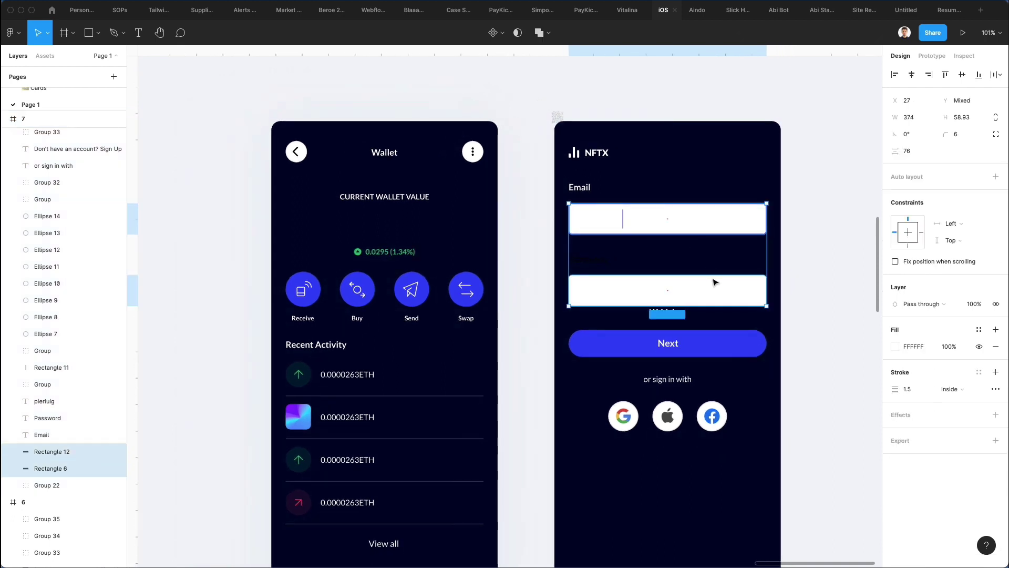
pyautogui.scroll(-7, 685, 213)
pyautogui.hscroll(-10, 685, 213)
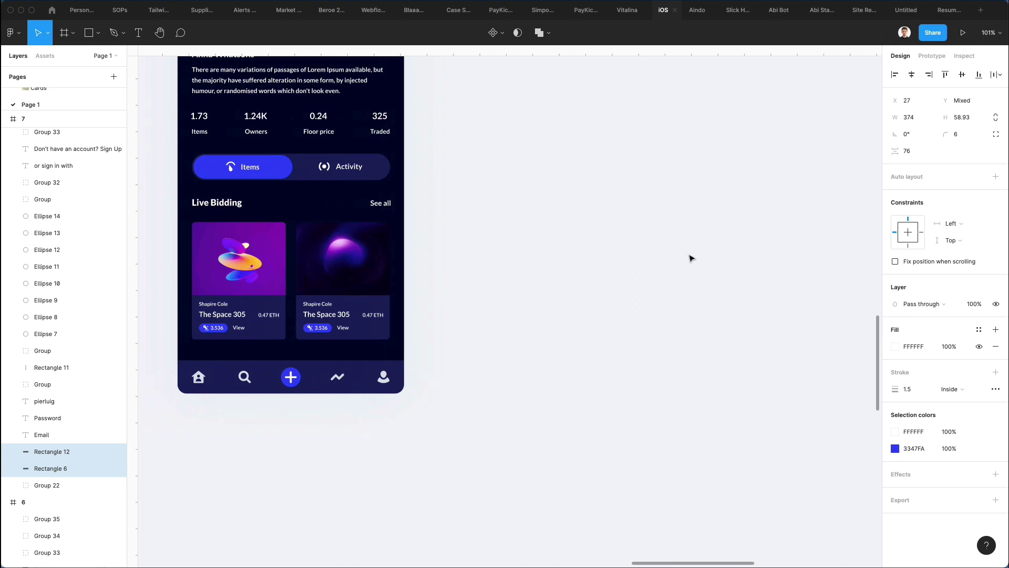
pyautogui.scroll(7, 608, 261)
pyautogui.hscroll(10, 608, 262)
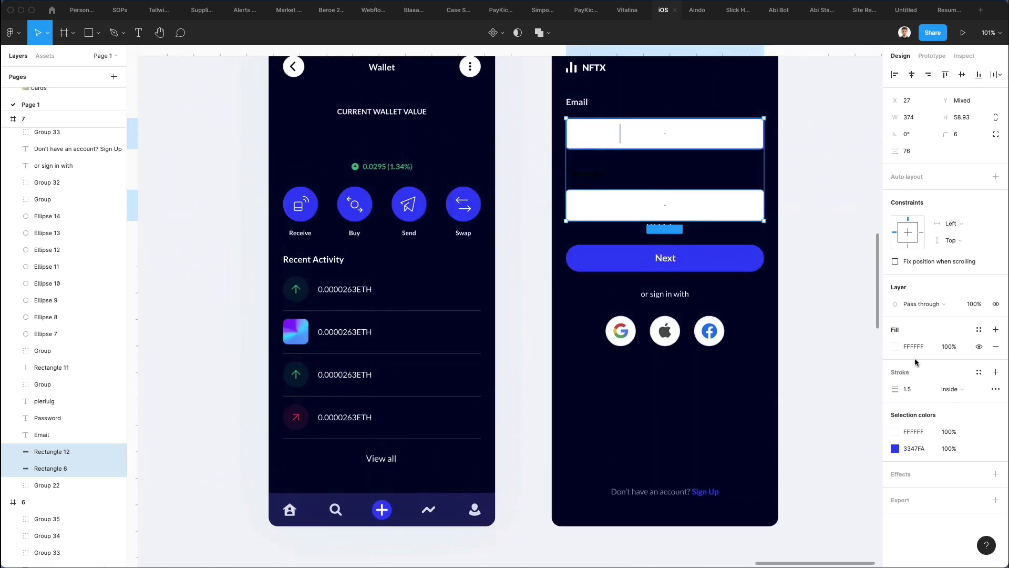
pyautogui.click(897, 349)
pyautogui.press('i')
pyautogui.click(454, 502)
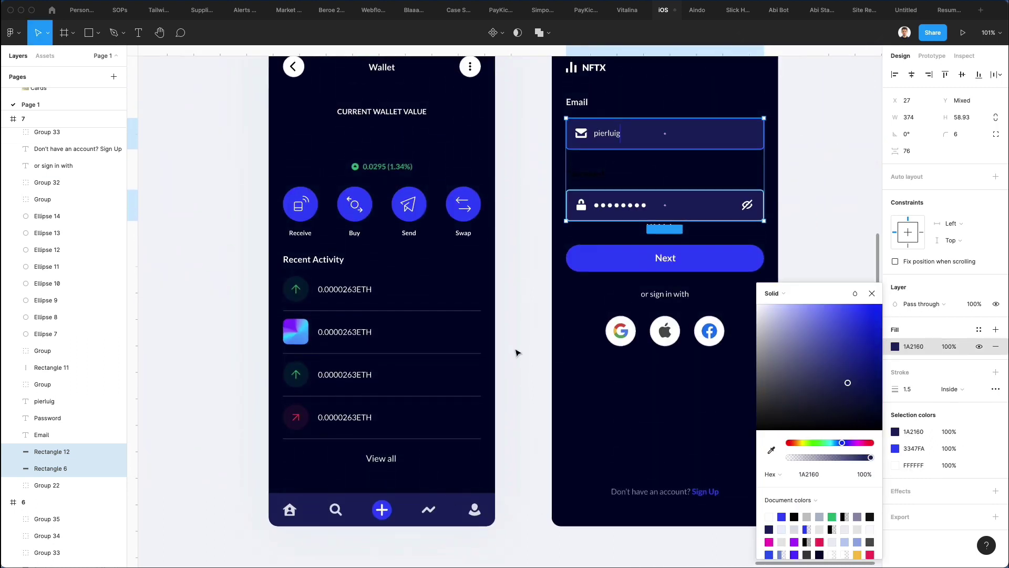
pyautogui.scroll(3, 519, 347)
pyautogui.hscroll(3, 519, 347)
pyautogui.click(683, 244)
# - Remove the outline from the dark login screen's password field
pyautogui.scroll(-3, 680, 244)
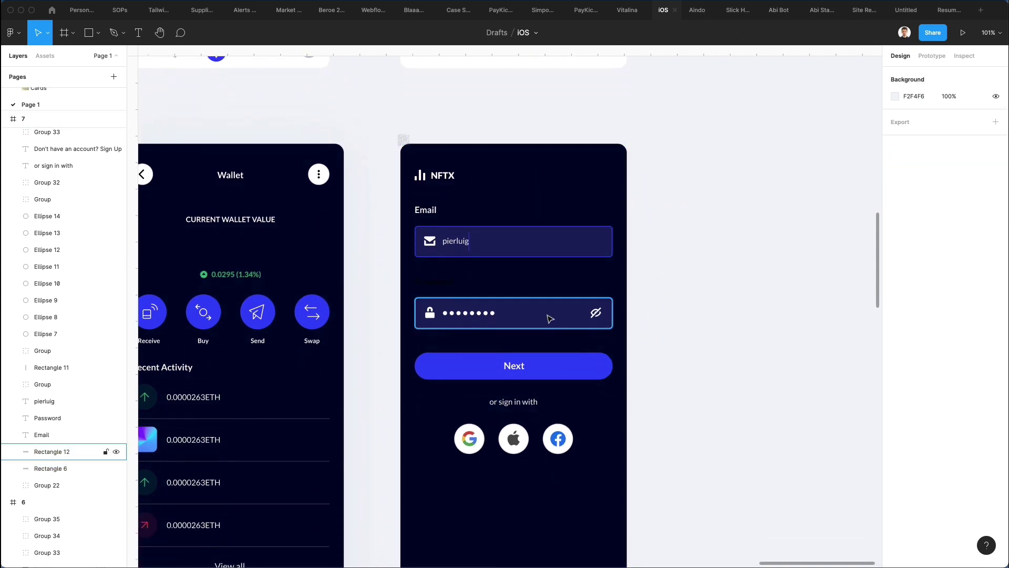
pyautogui.click(547, 316)
pyautogui.click(997, 347)
pyautogui.scroll(-1, 630, 287)
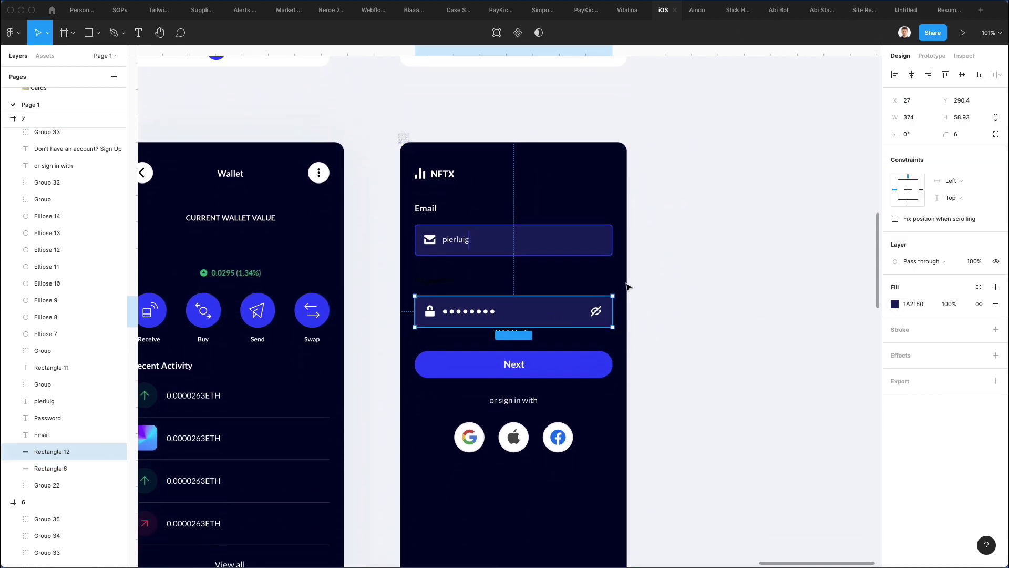
pyautogui.click(630, 286)
# - Set the opacity of the envelope, padlock and hidden-eye icons in the login fields to 50%
pyautogui.click(434, 315)
pyautogui.keyDown('shift'); pyautogui.click(430, 238); pyautogui.keyUp('shift')
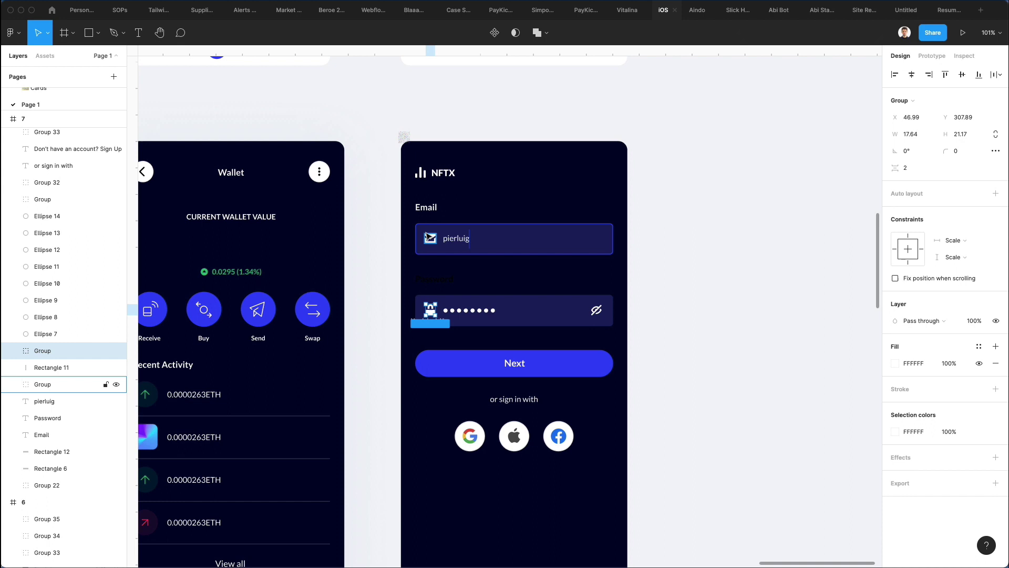
pyautogui.keyDown('shift'); pyautogui.click(596, 310); pyautogui.keyUp('shift')
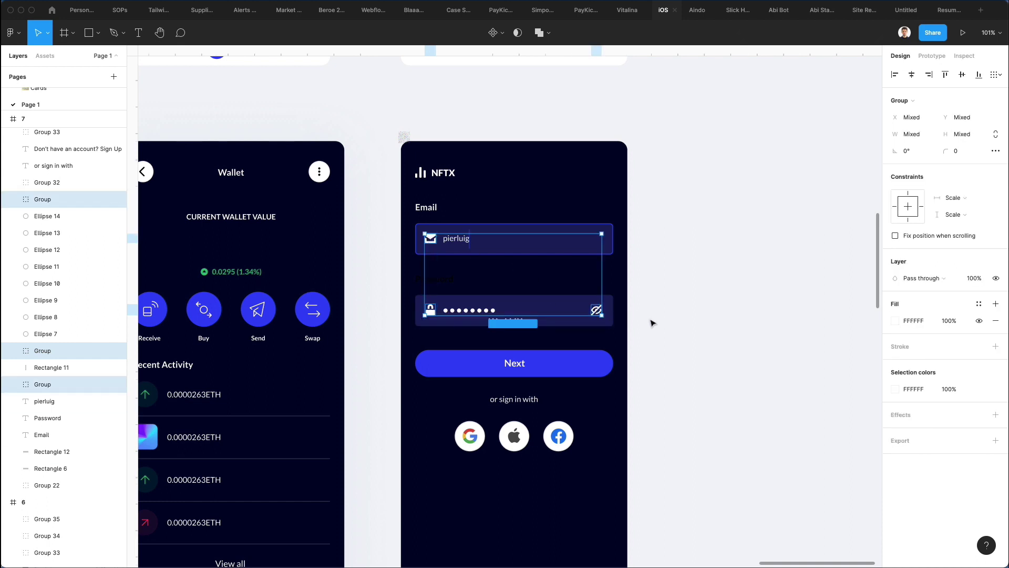
pyautogui.press('4')
pyautogui.press('5')
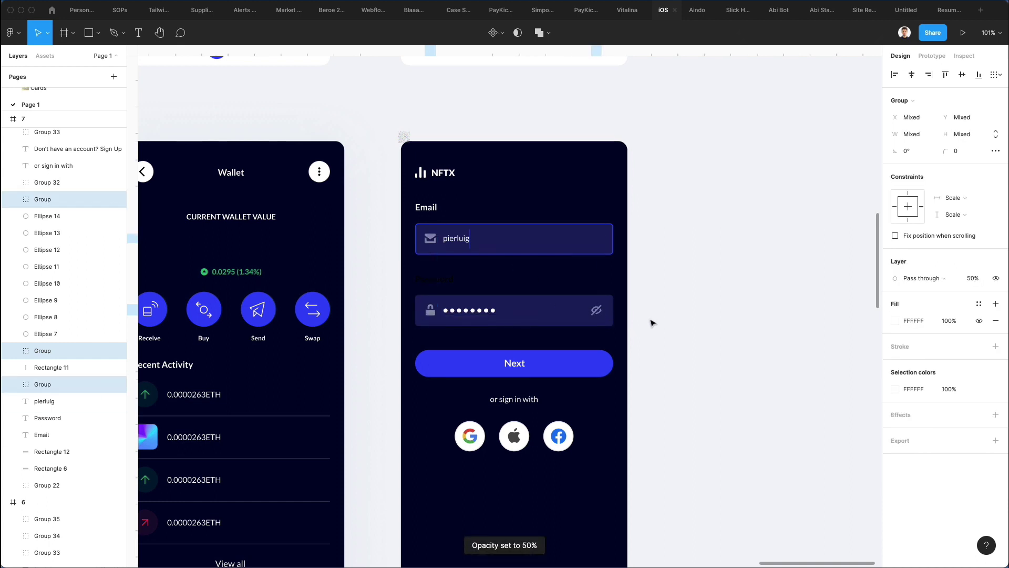
pyautogui.click(652, 322)
# - Set the opacity of all eight masking dots in the password field to 80%
pyautogui.click(446, 311)
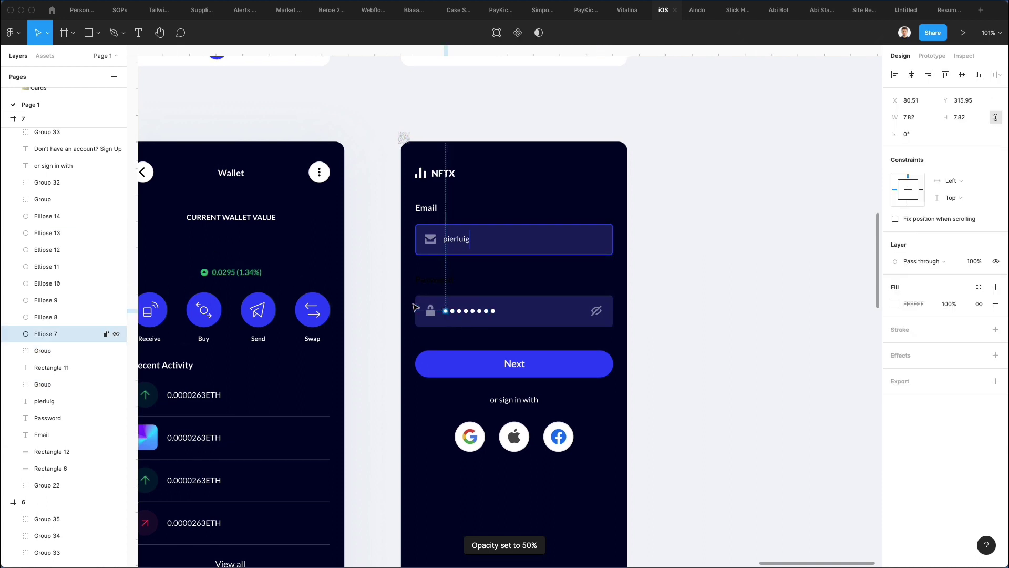
pyautogui.keyDown('shift'); pyautogui.click(52, 223); pyautogui.keyUp('shift')
pyautogui.scroll(-1, 52, 223)
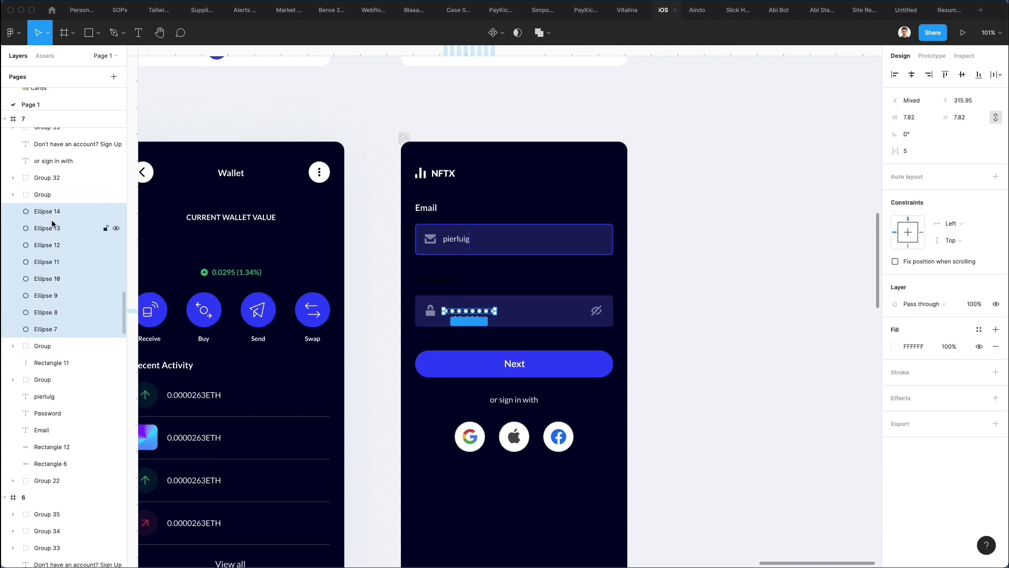
pyautogui.press('5')
pyautogui.press('7')
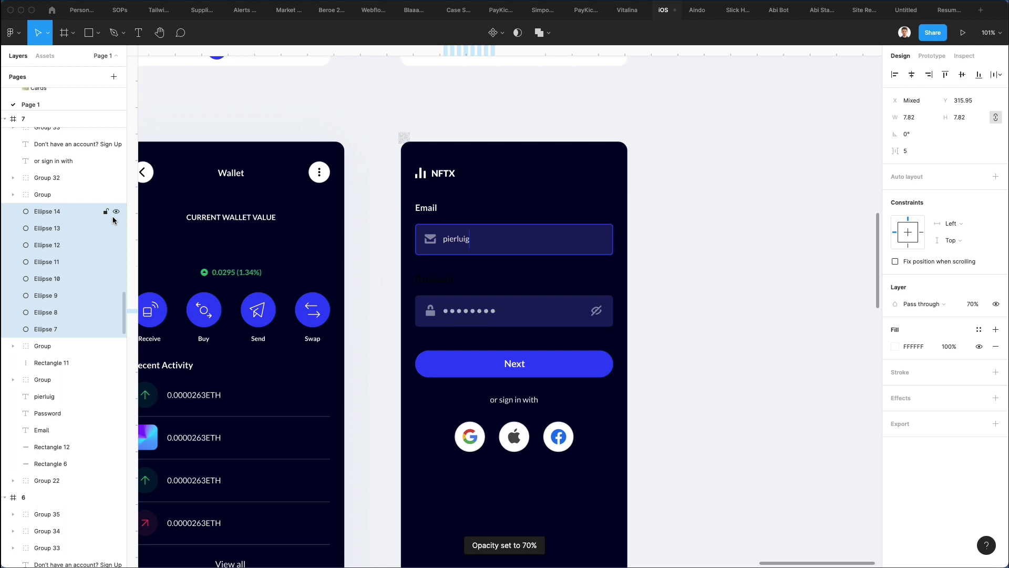
pyautogui.press('8')
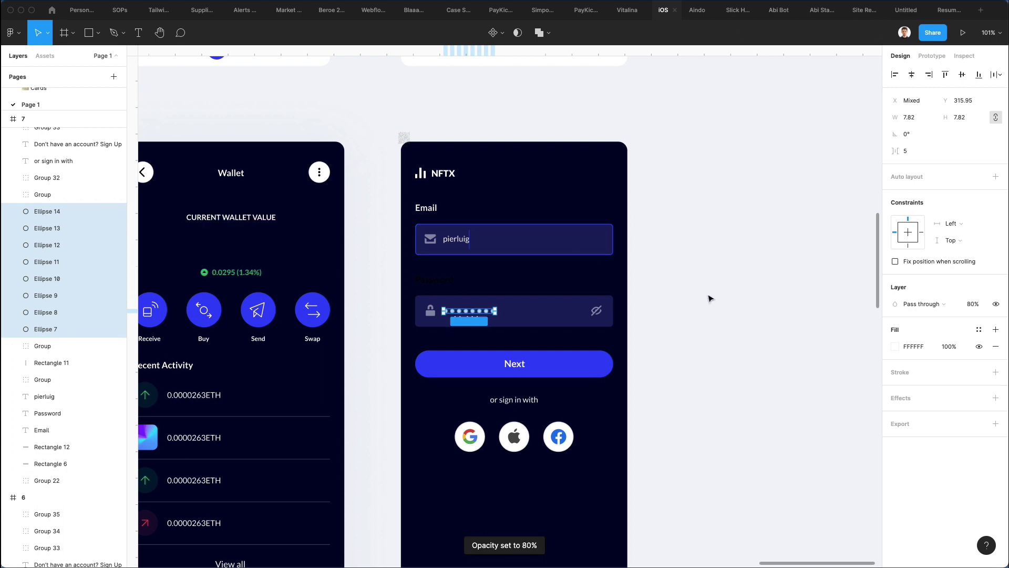
pyautogui.click(707, 297)
# - Fill the circles behind the Google, Apple and Facebook logos with the login fields' dark blue (1A2160)
pyautogui.click(471, 433)
pyautogui.keyDown('shift'); pyautogui.click(514, 437); pyautogui.keyUp('shift')
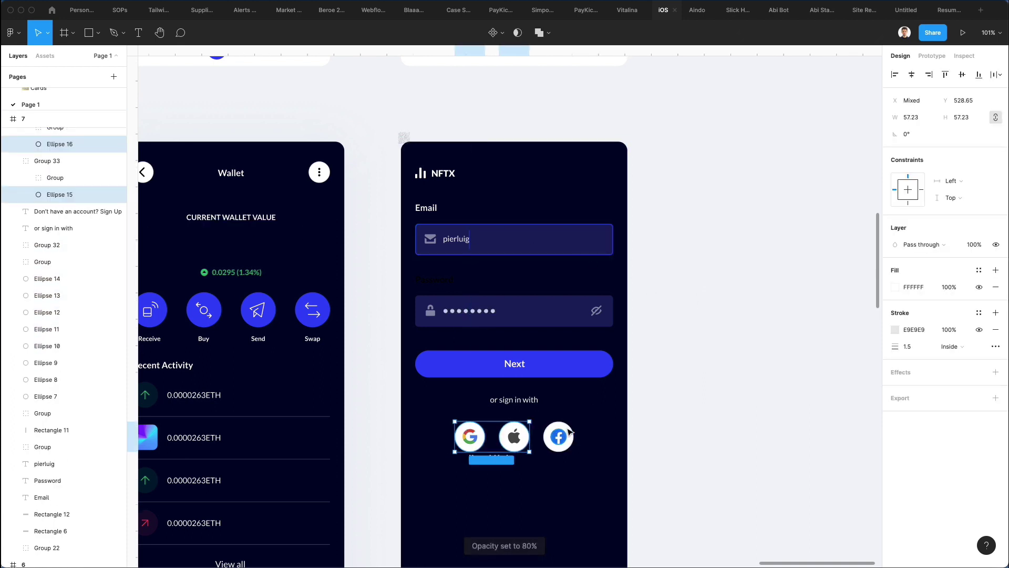
pyautogui.keyDown('shift'); pyautogui.keyDown('super'); pyautogui.click(564, 429); pyautogui.keyUp('super'); pyautogui.keyUp('shift')
pyautogui.press('i')
pyautogui.click(552, 302)
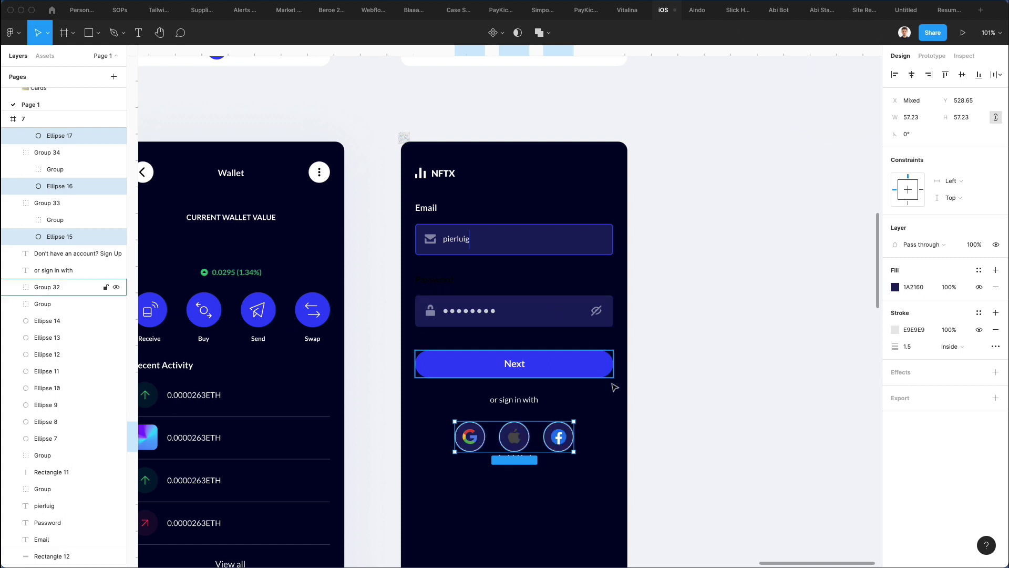
pyautogui.click(619, 446)
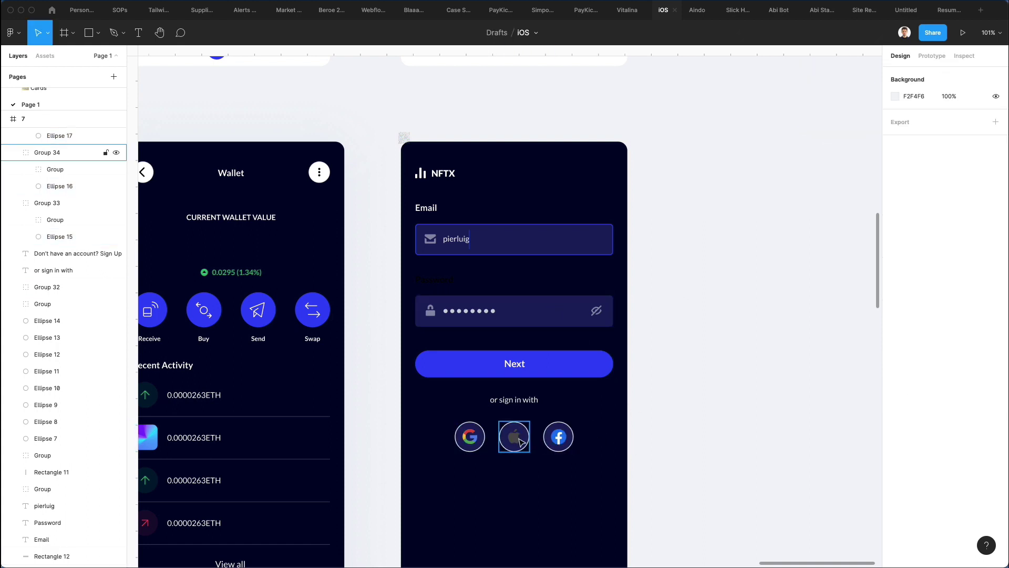
# - Recolor the Apple logo white, sampling the color from the Wallet screen's white circle around the three dots
pyautogui.doubleClick(514, 436)
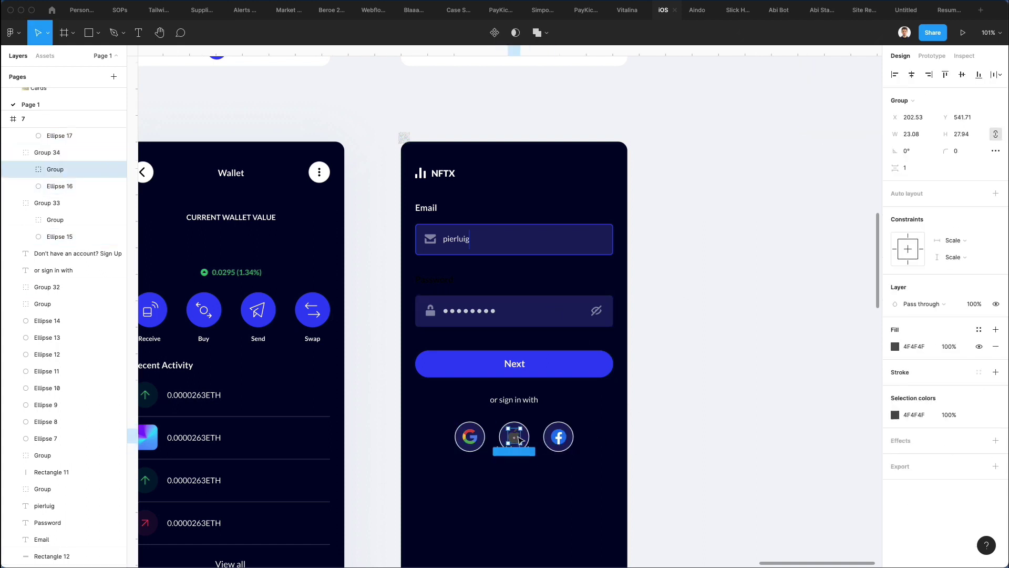
pyautogui.press('i')
pyautogui.click(322, 168)
pyautogui.click(695, 402)
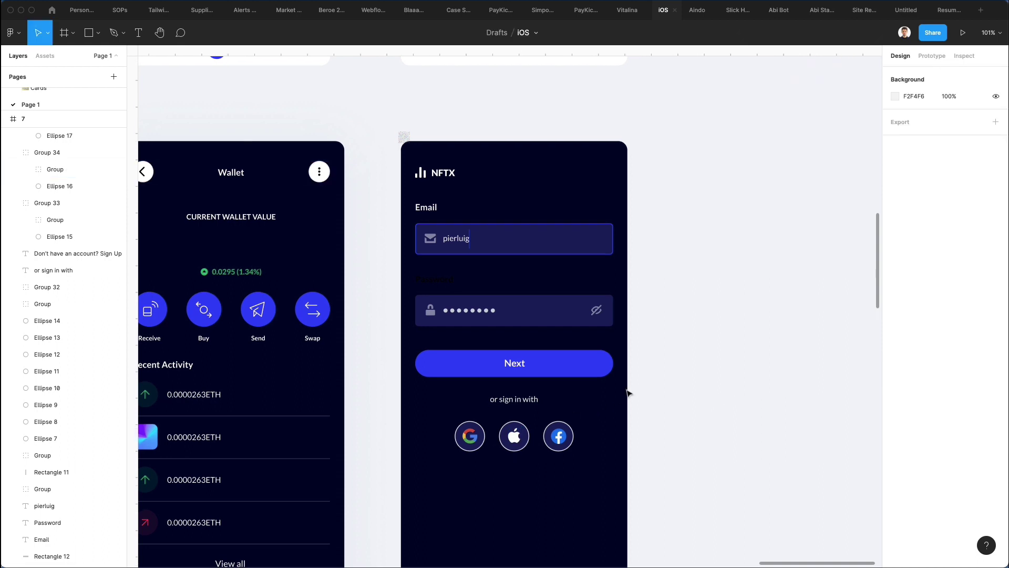
# - Recolor the whole "Don't have an account? Sign Up" text white (FFFFFF)
pyautogui.scroll(-2, 628, 395)
pyautogui.scroll(-5, 669, 393)
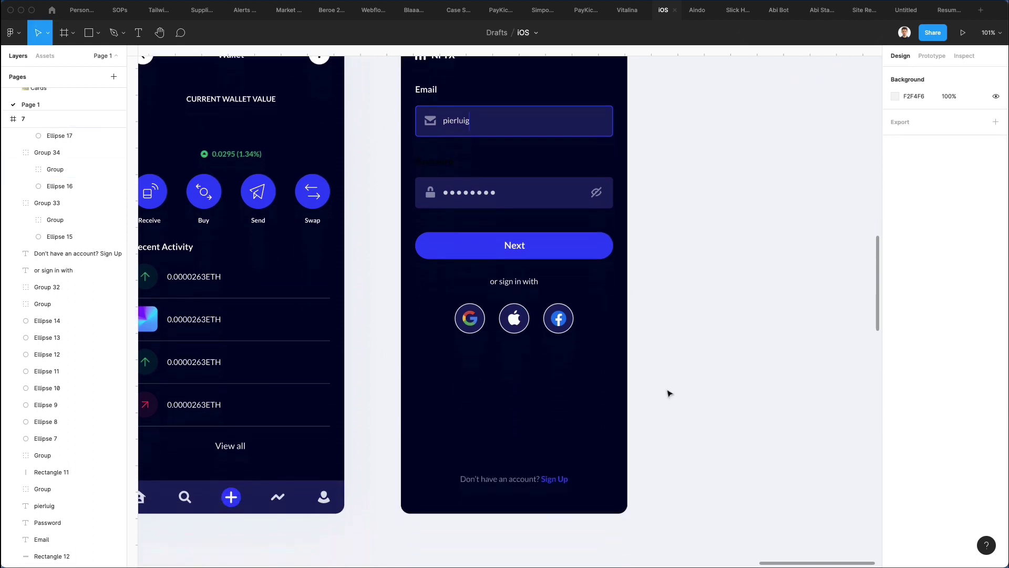
pyautogui.click(537, 476)
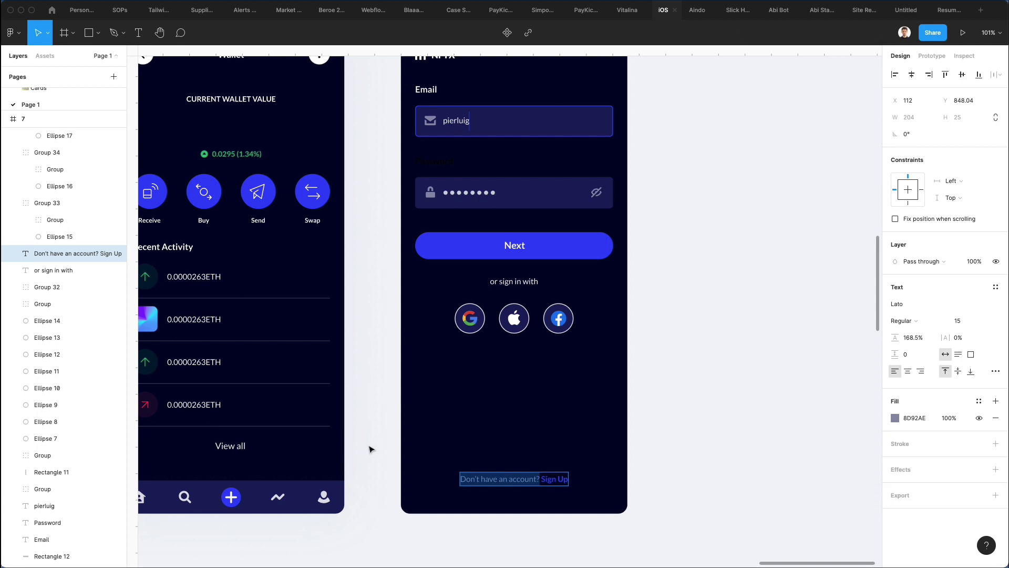
pyautogui.press('i')
pyautogui.scroll(1, 301, 93)
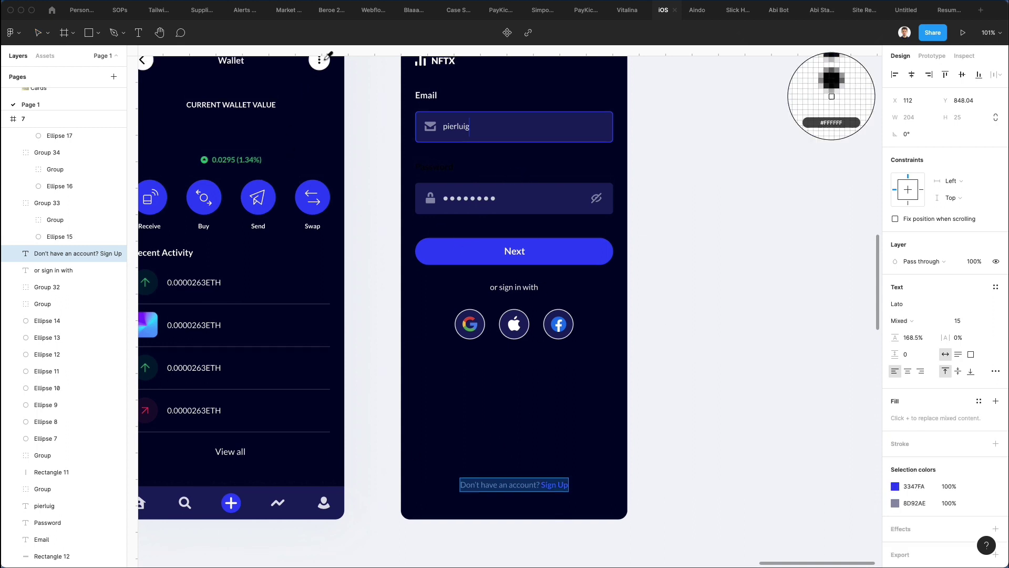
pyautogui.click(325, 61)
pyautogui.click(704, 286)
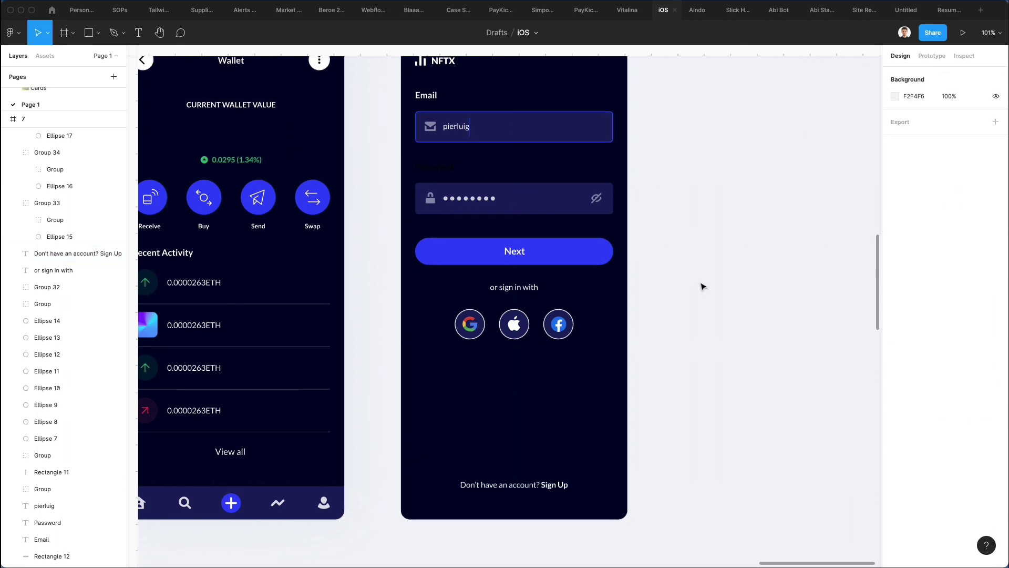
# - Review the dark login screen beside the dark Wallet screen and the light screens above for visual consistency
pyautogui.scroll(3, 703, 286)
pyautogui.scroll(-2, 703, 286)
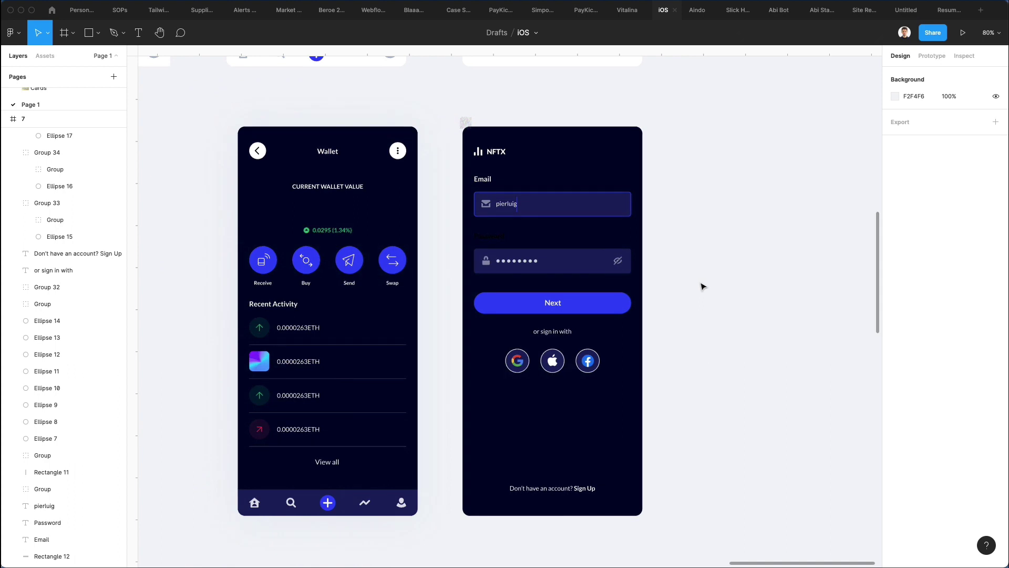
pyautogui.scroll(2, 703, 286)
pyautogui.scroll(-2, 703, 287)
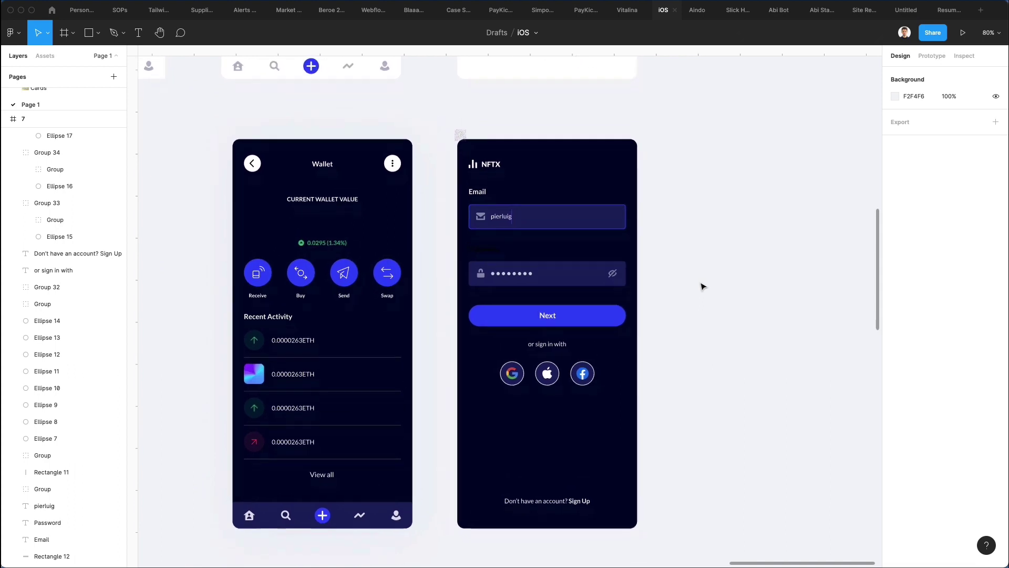
pyautogui.scroll(-1, 703, 287)
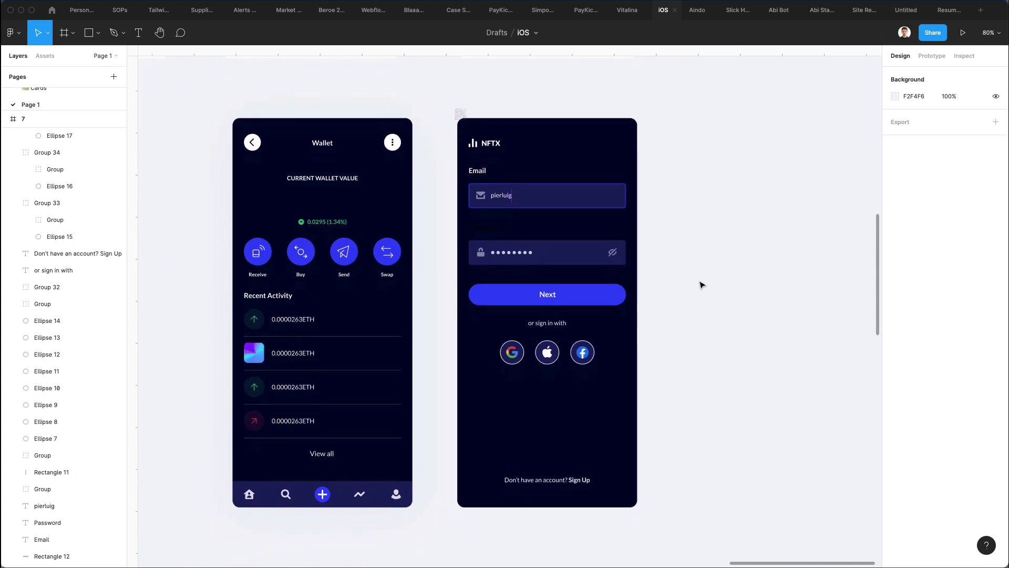
pyautogui.hscroll(-2, 703, 284)
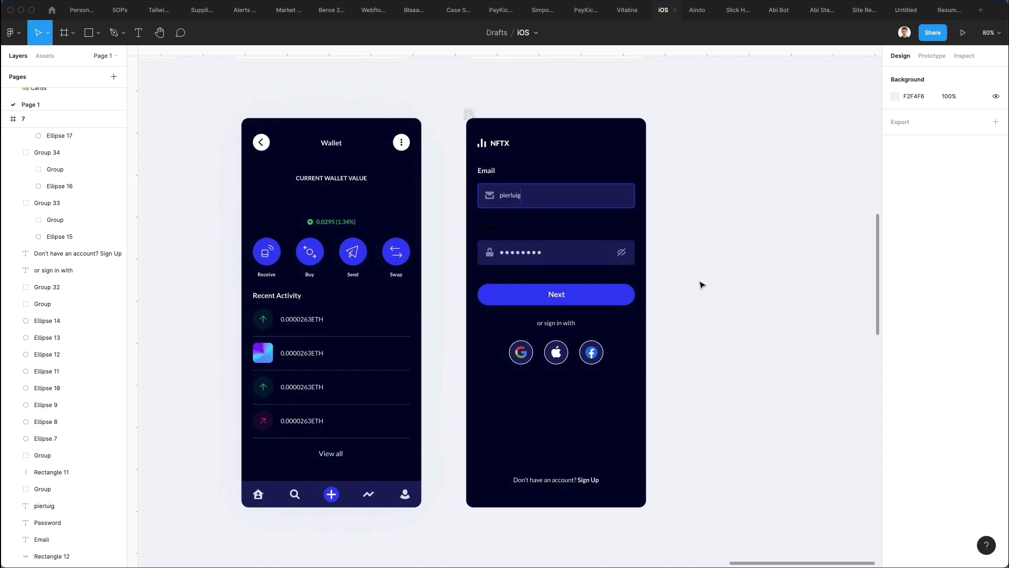
pyautogui.scroll(-2, 702, 285)
pyautogui.hscroll(-2, 702, 285)
pyautogui.scroll(1, 702, 285)
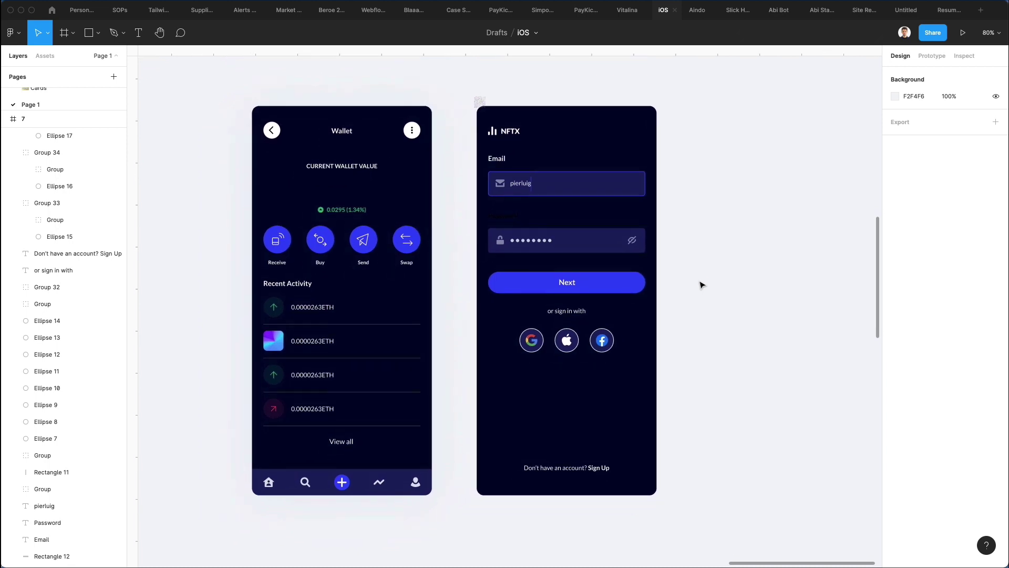
pyautogui.scroll(5, 703, 298)
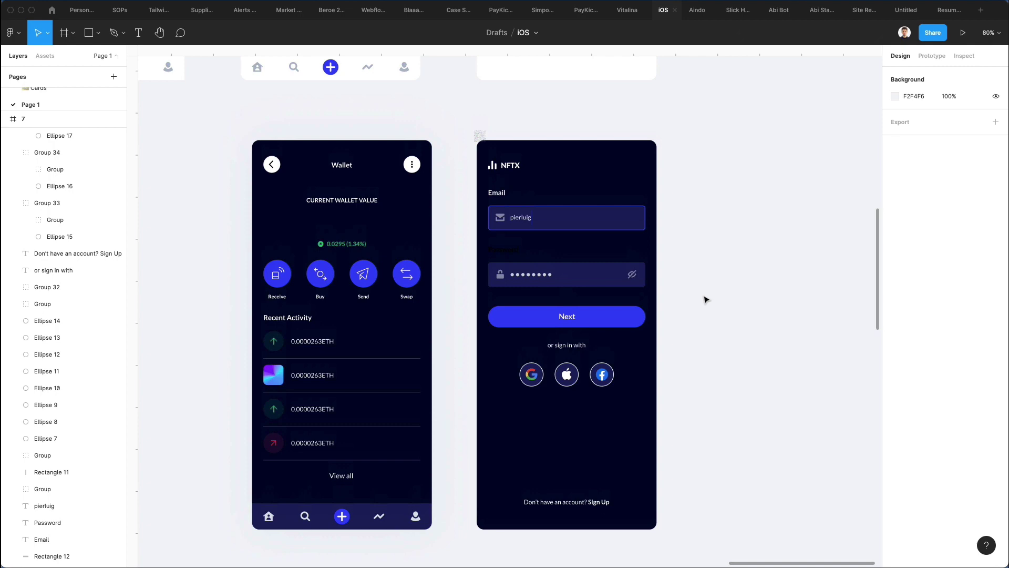
pyautogui.scroll(5, 705, 299)
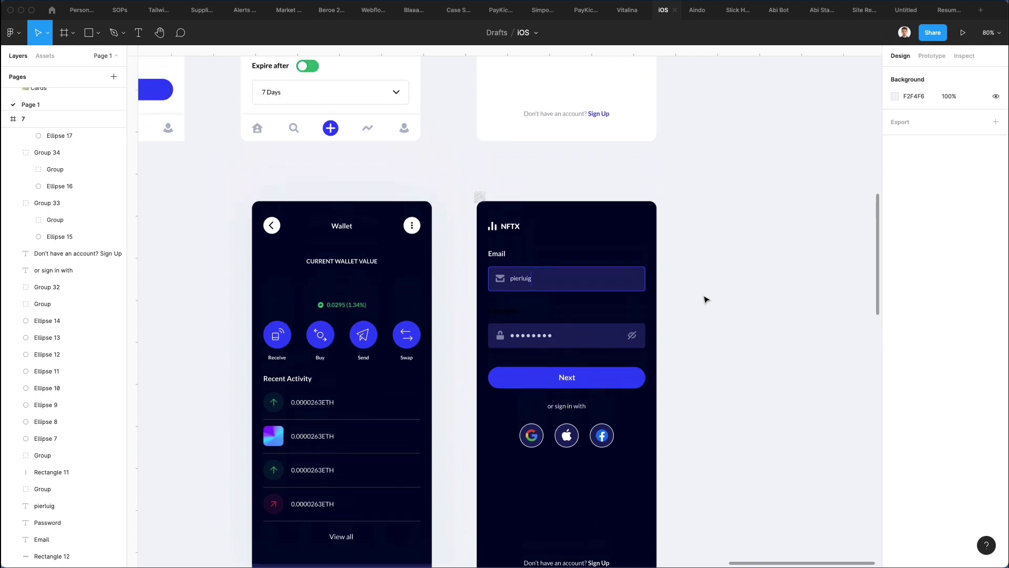